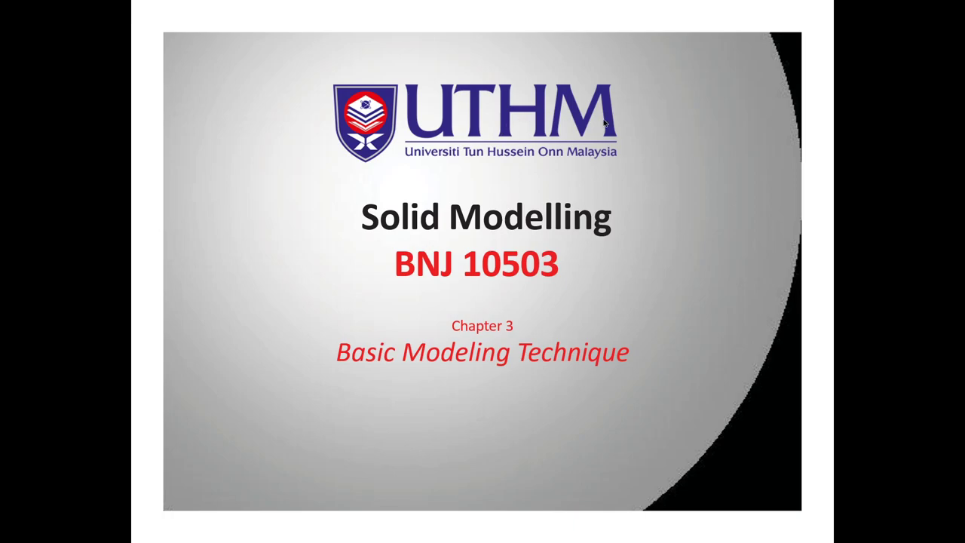
- End the slideshow and return the Chapter 3 deck to PowerPoint's Normal editing view
key(Escape)
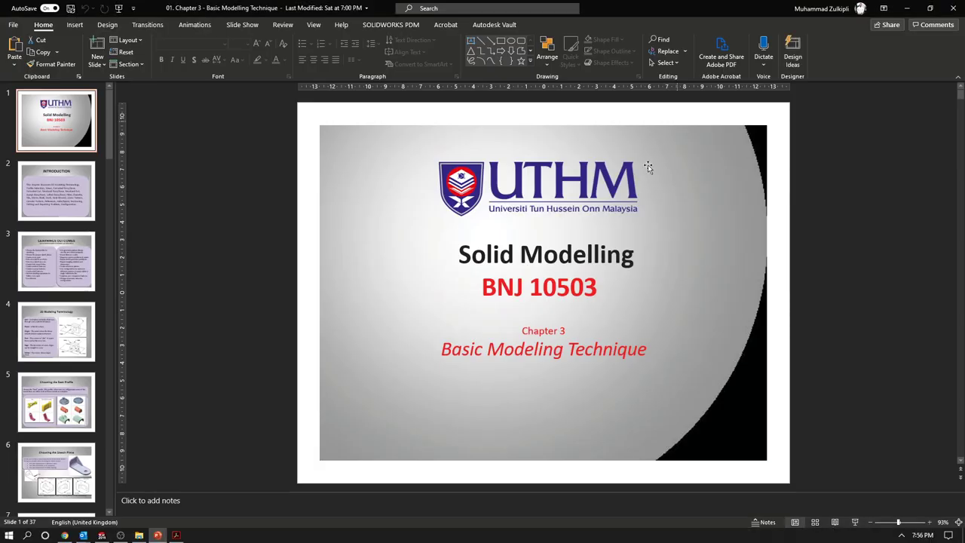
- Minimize PowerPoint and create a new SOLIDWORKS part document, Part7
click(905, 9)
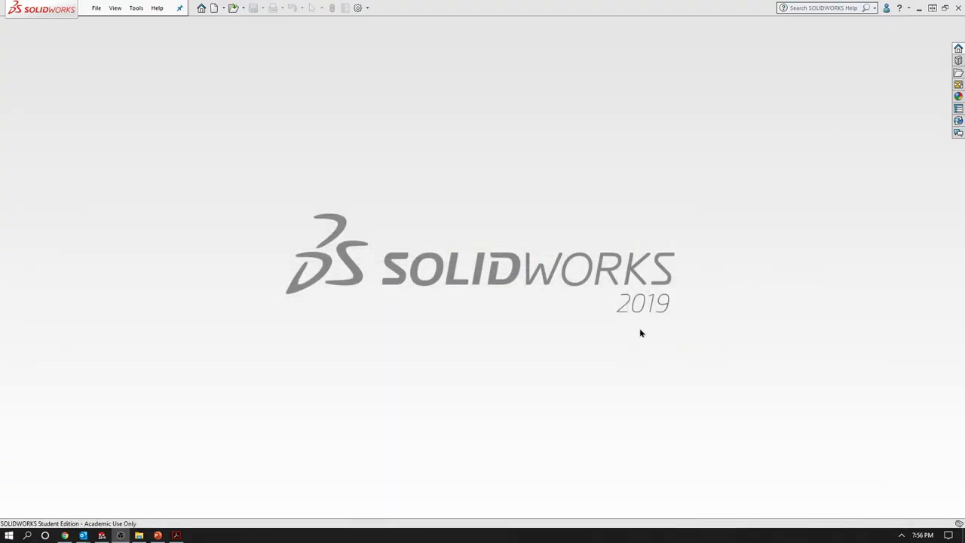
click(214, 8)
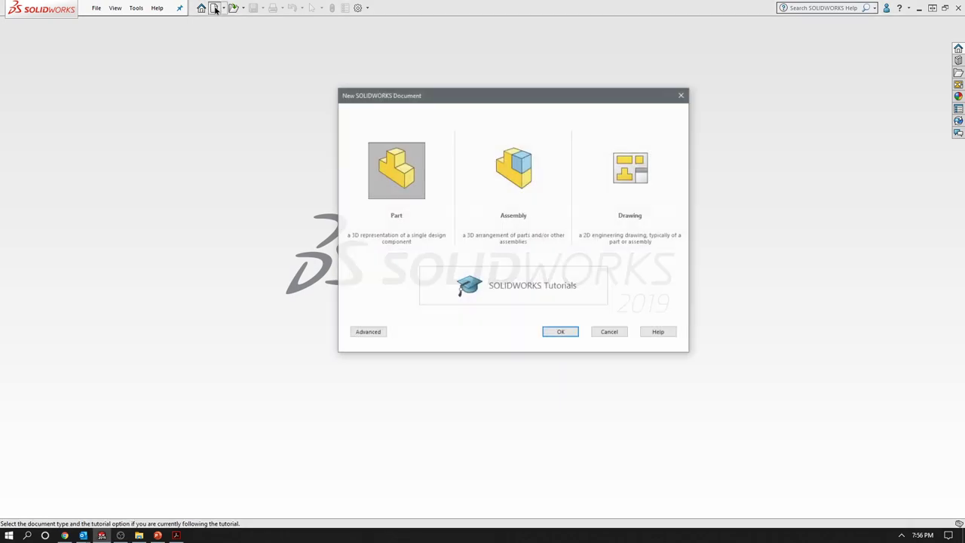
click(560, 333)
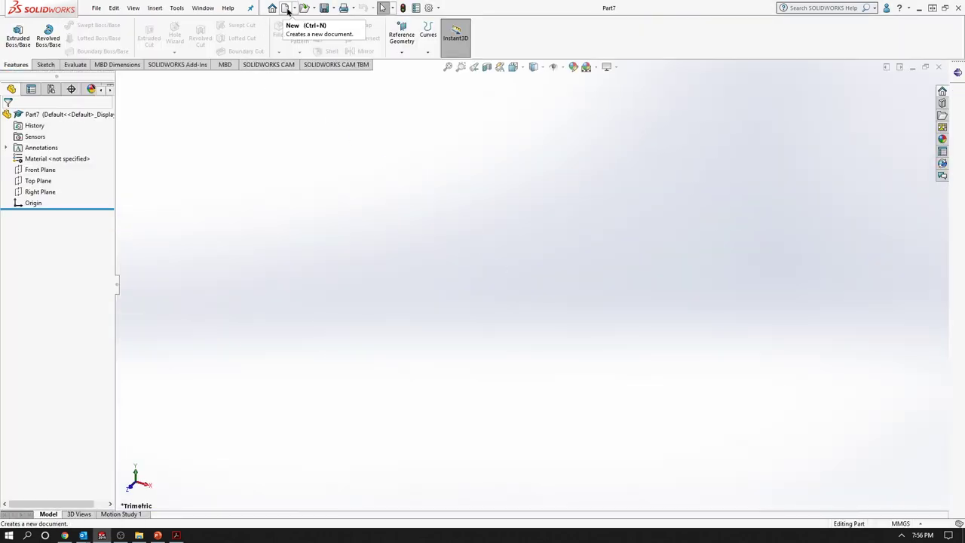
- Sketch a six-sided polygon centred on the origin on the Front Plane
click(44, 64)
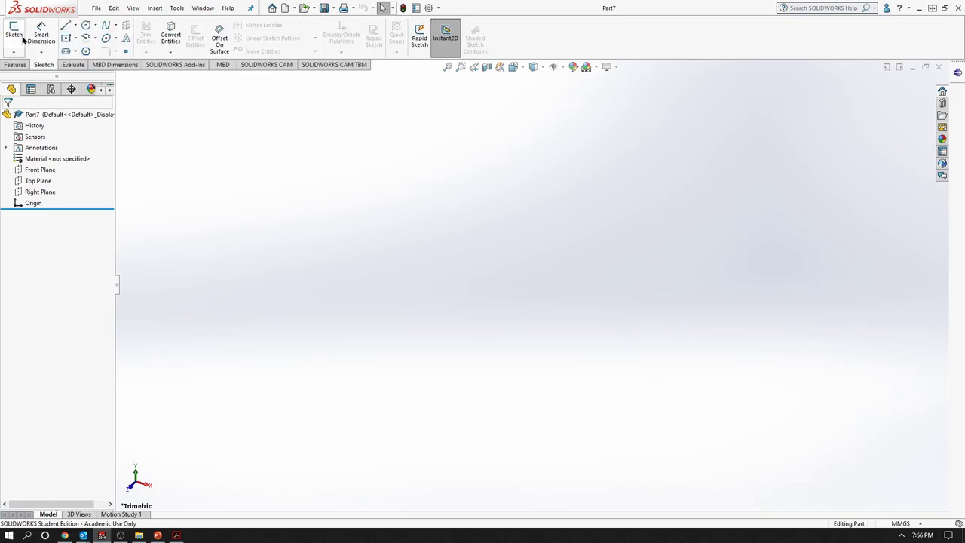
click(16, 36)
click(388, 152)
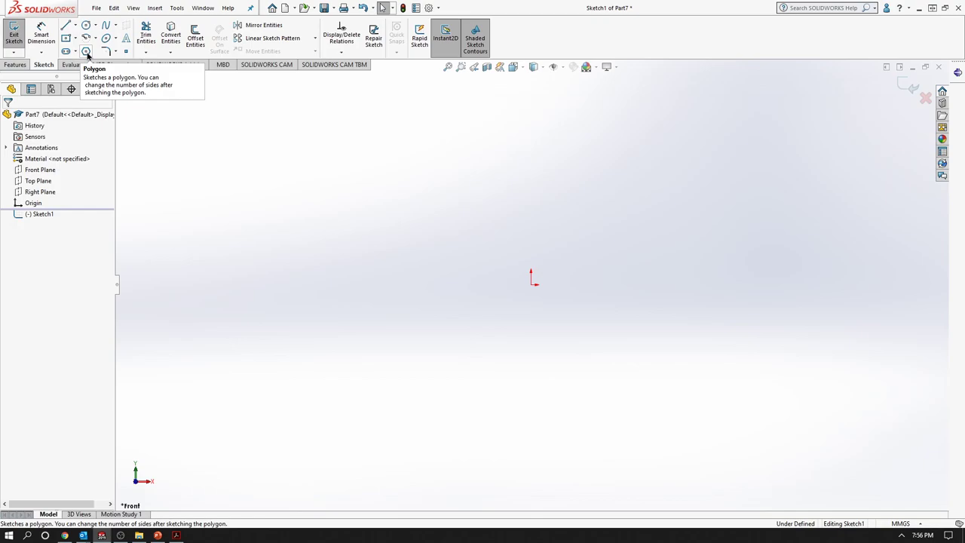
click(87, 52)
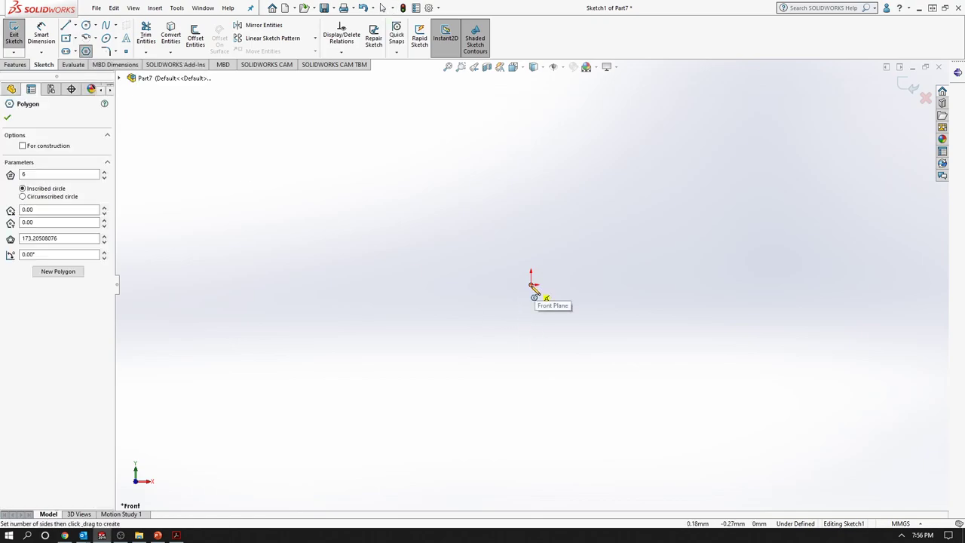
drag(531, 285, 626, 348)
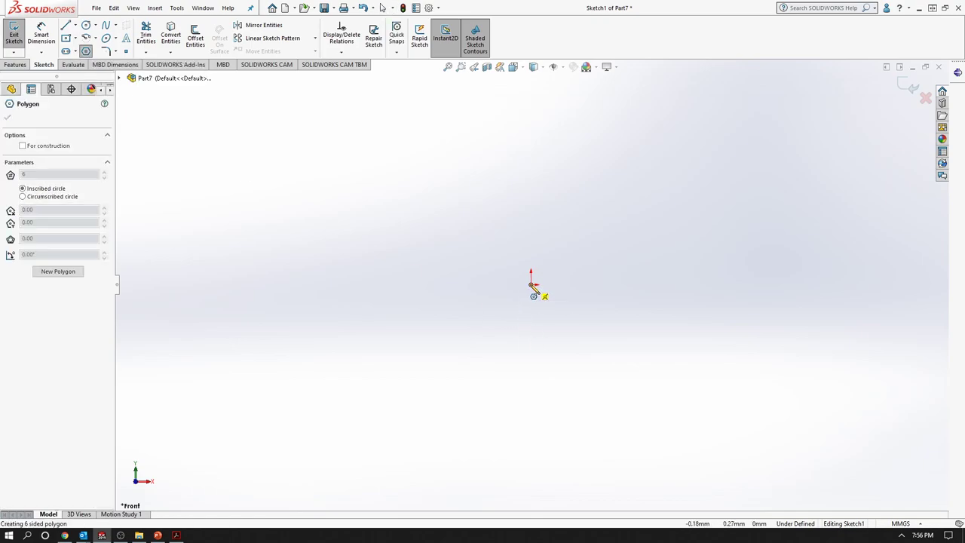
click(626, 348)
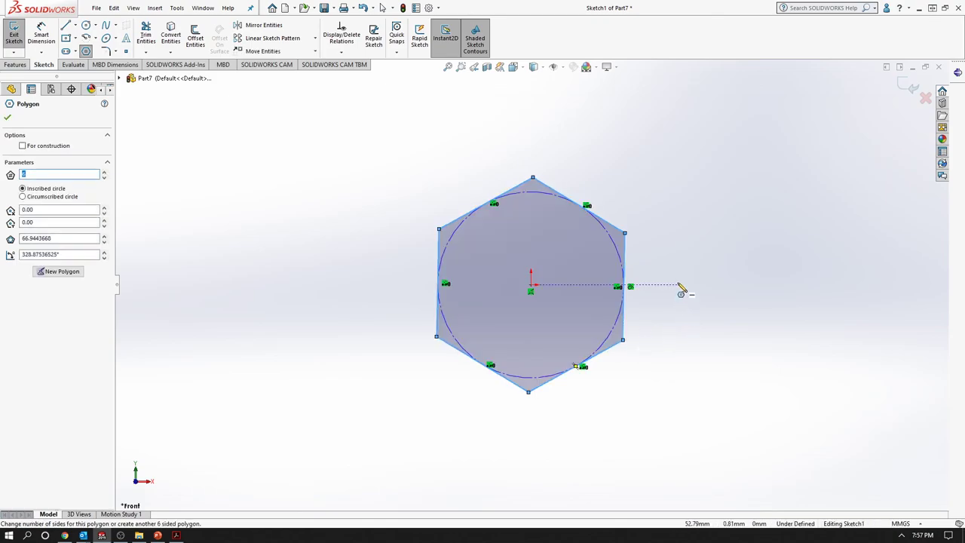
key(Escape)
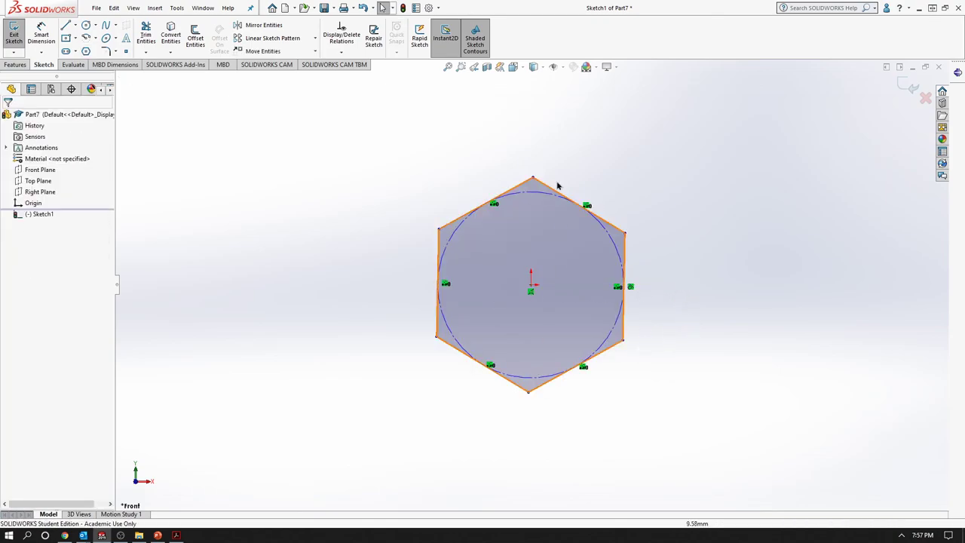
- Extrude the hexagon sketch 50 mm Blind into the solid prism Boss-Extrude1
click(23, 65)
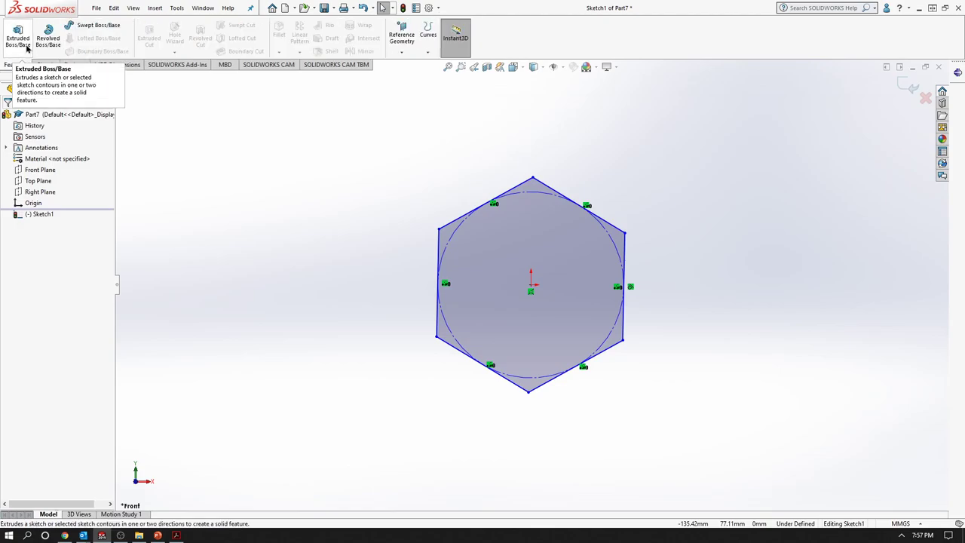
click(25, 41)
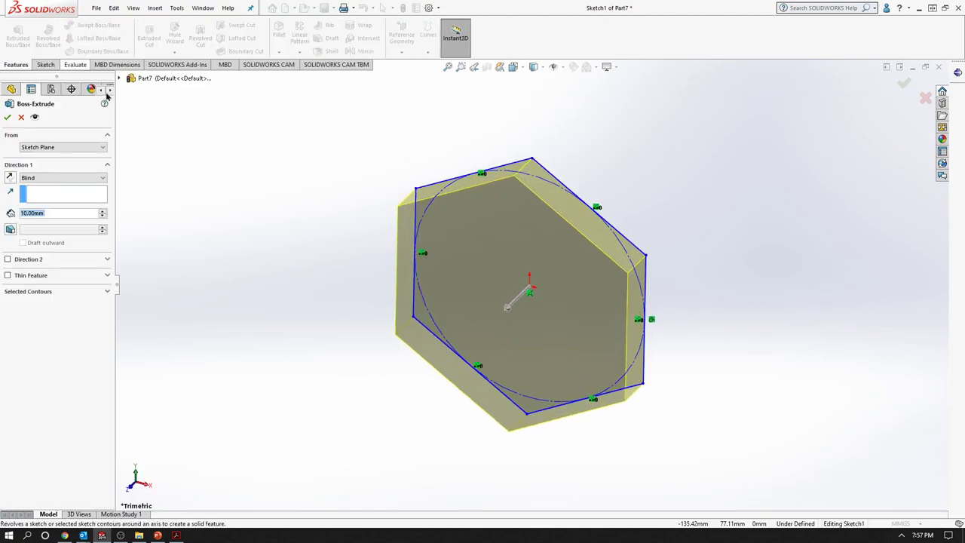
click(102, 210)
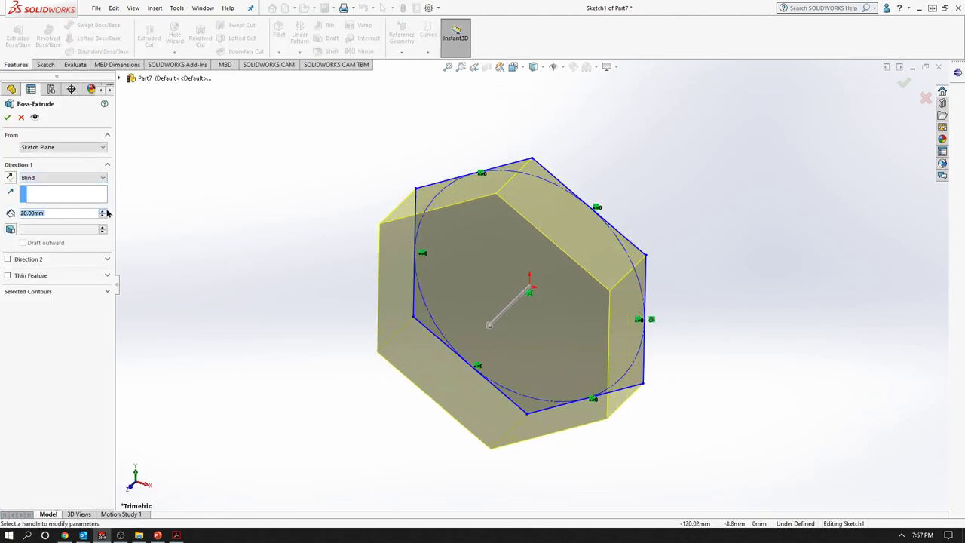
click(102, 211)
click(102, 210)
click(102, 211)
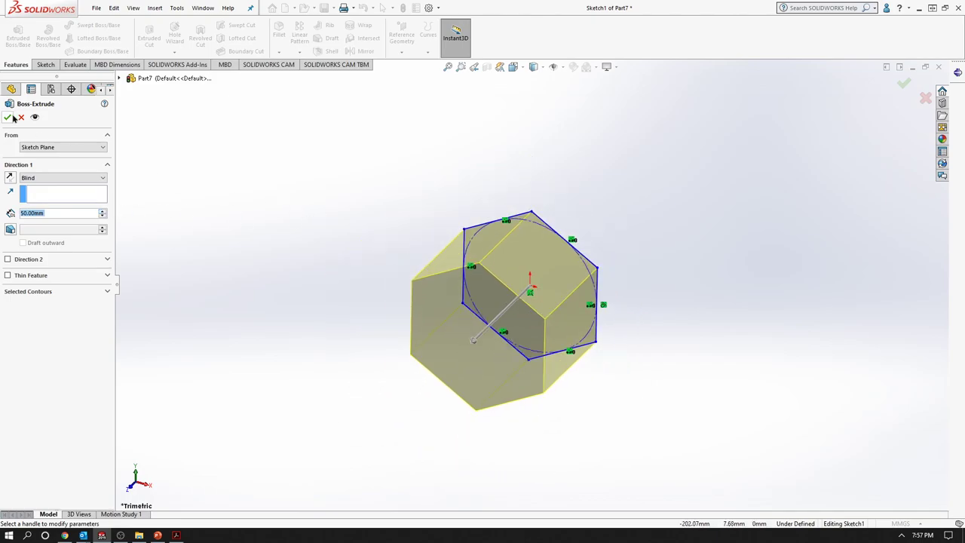
click(8, 116)
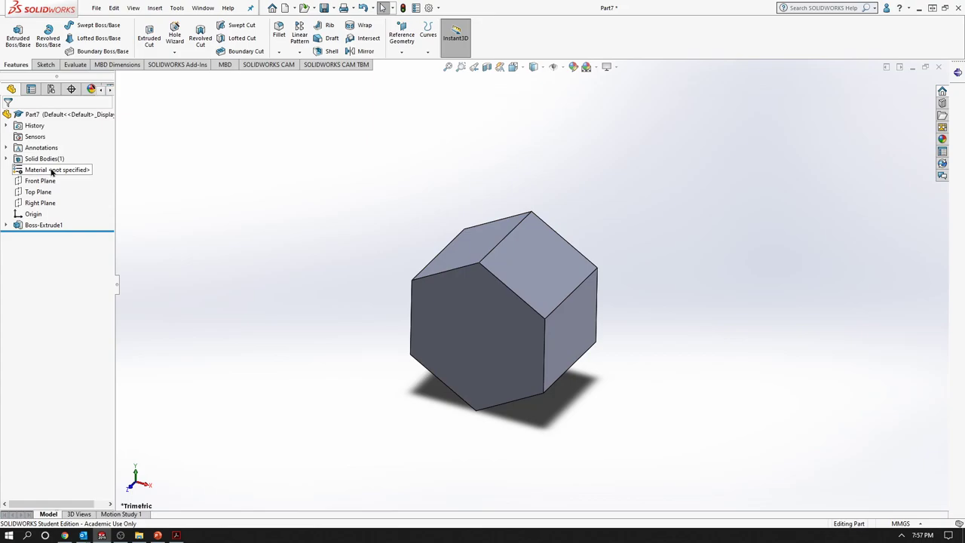
- Open the material library and select 1023 Carbon Steel Sheet (SS) under SOLIDWORKS Materials > Steel
right_click(52, 172)
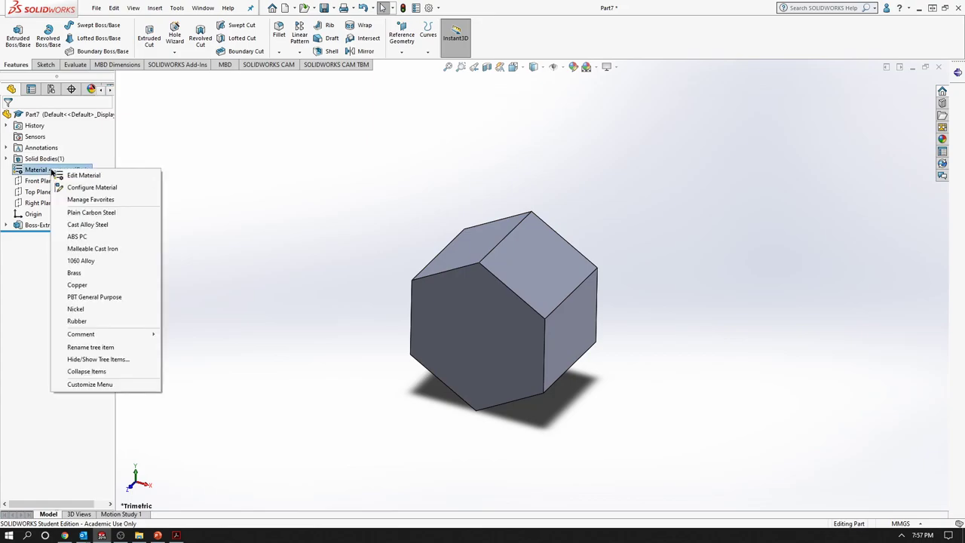
click(94, 178)
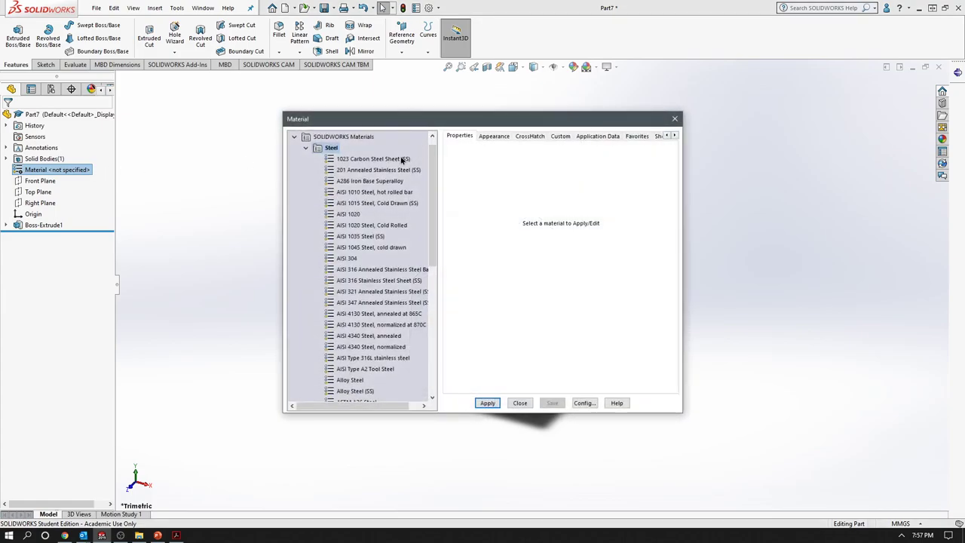
click(305, 148)
click(294, 149)
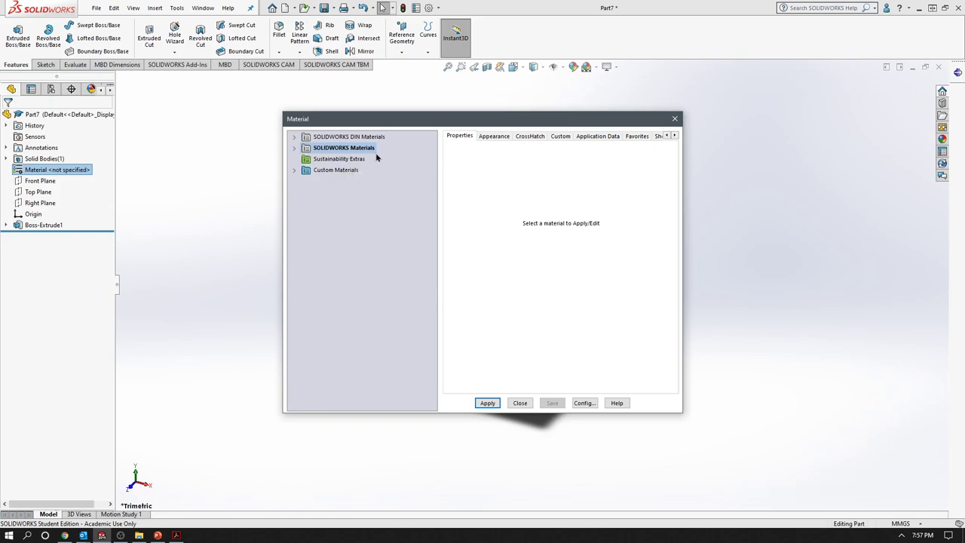
click(294, 149)
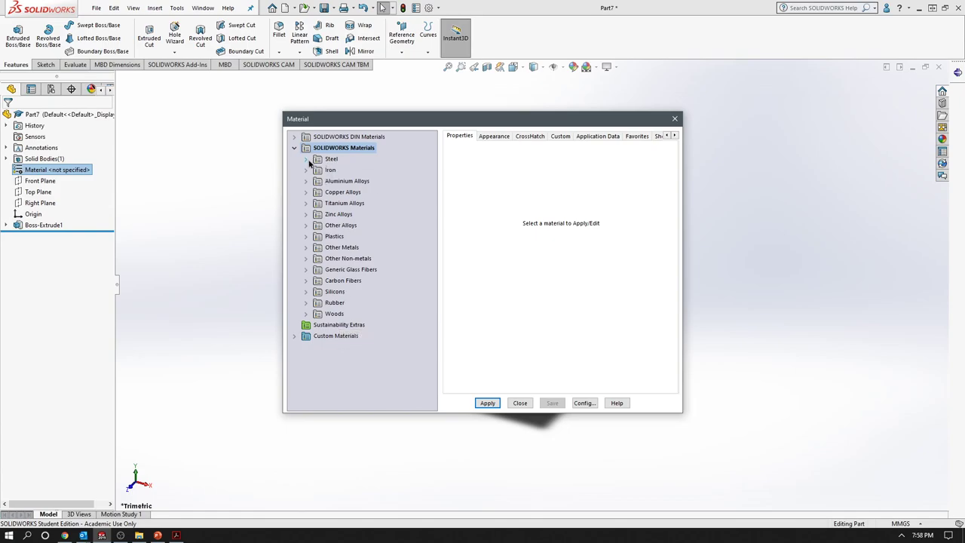
click(307, 160)
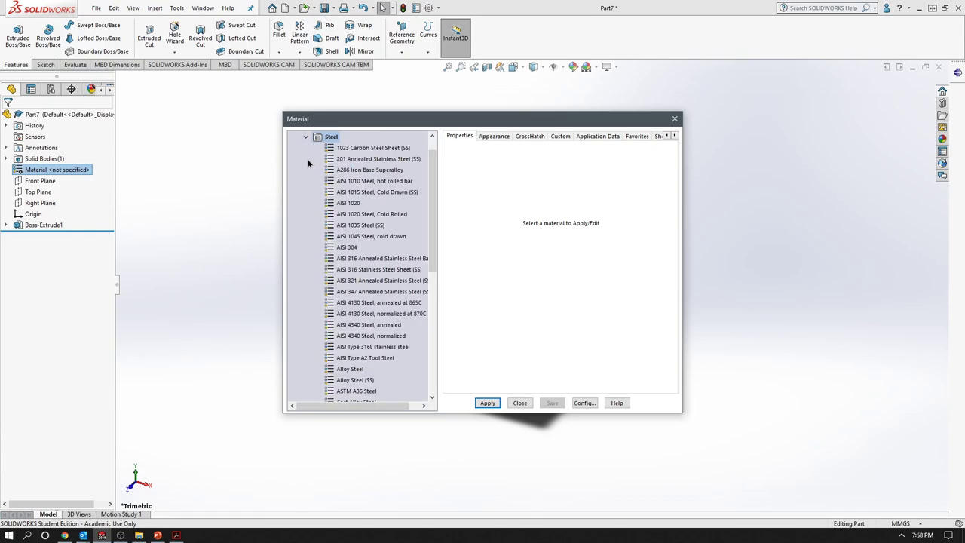
click(359, 150)
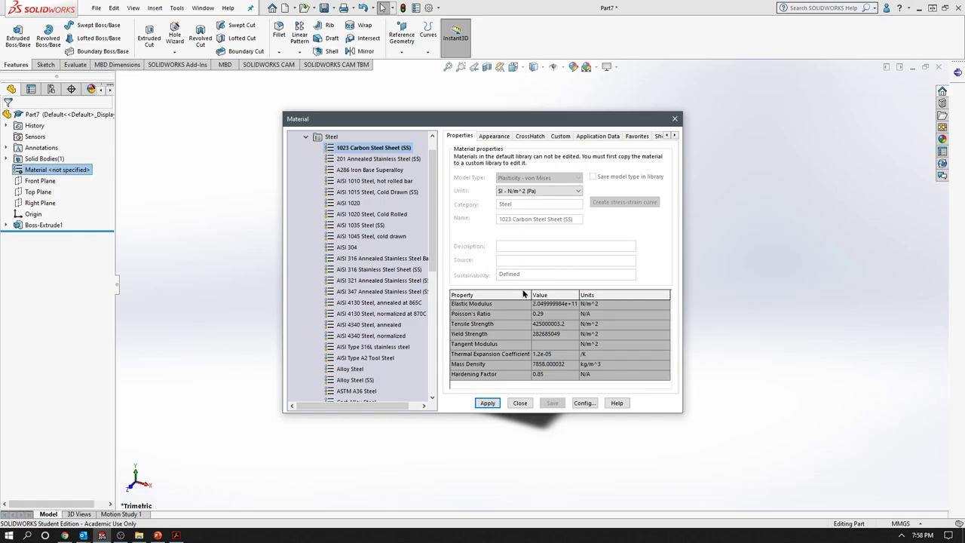
- Review the material's appearance, crosshatch and custom property tabs, then apply it and close
click(507, 140)
click(544, 139)
click(564, 138)
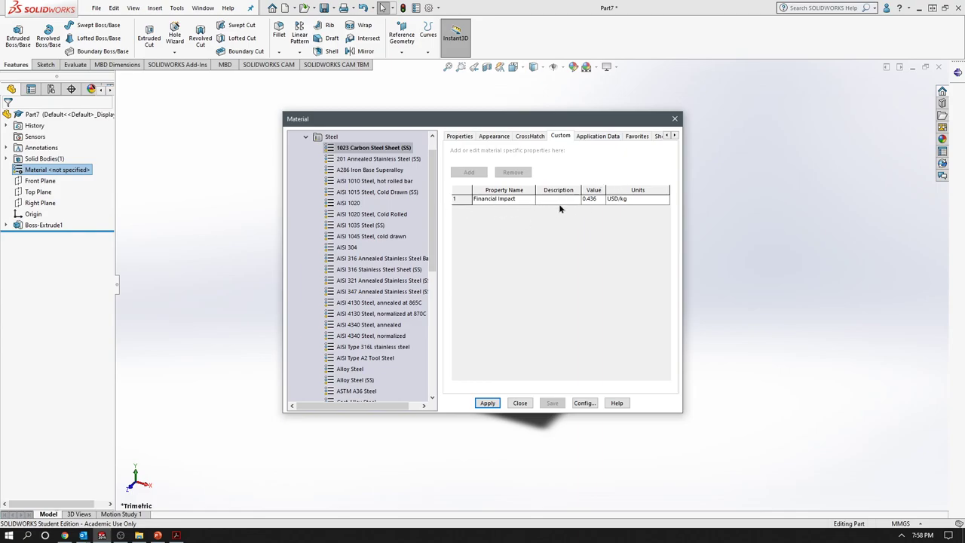
click(462, 137)
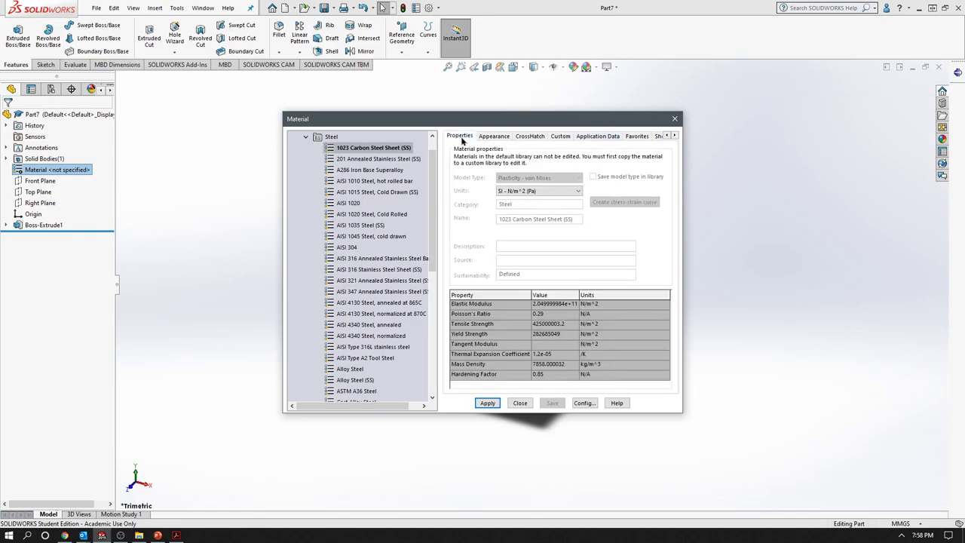
click(584, 404)
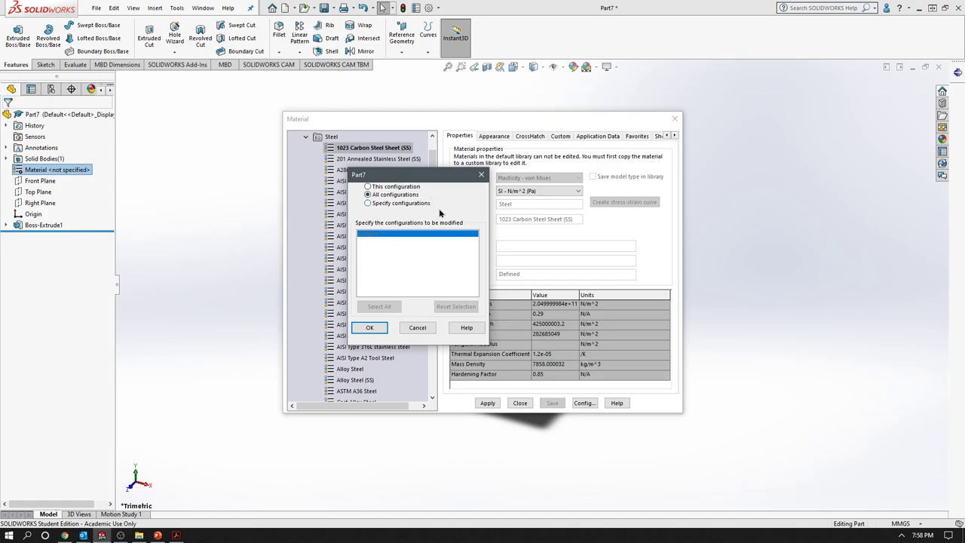
click(481, 176)
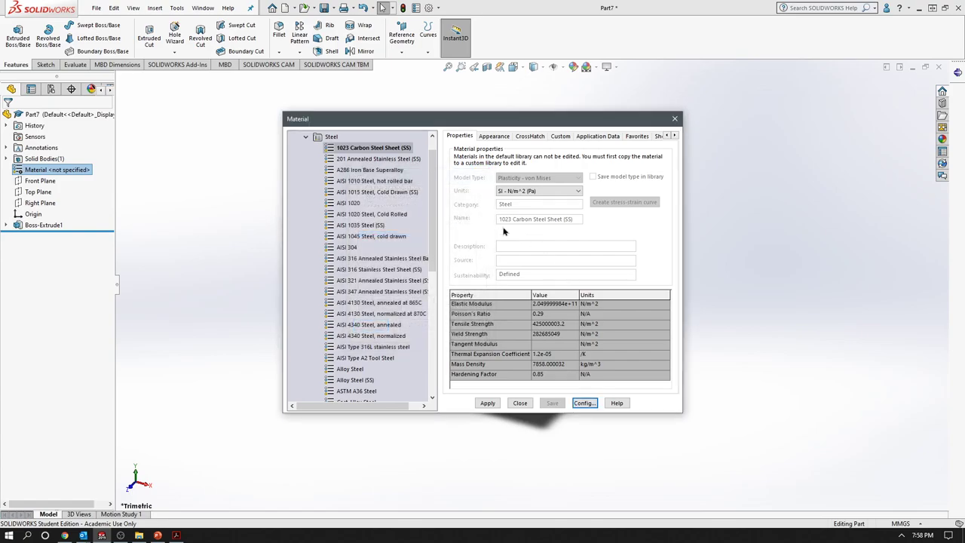
click(487, 403)
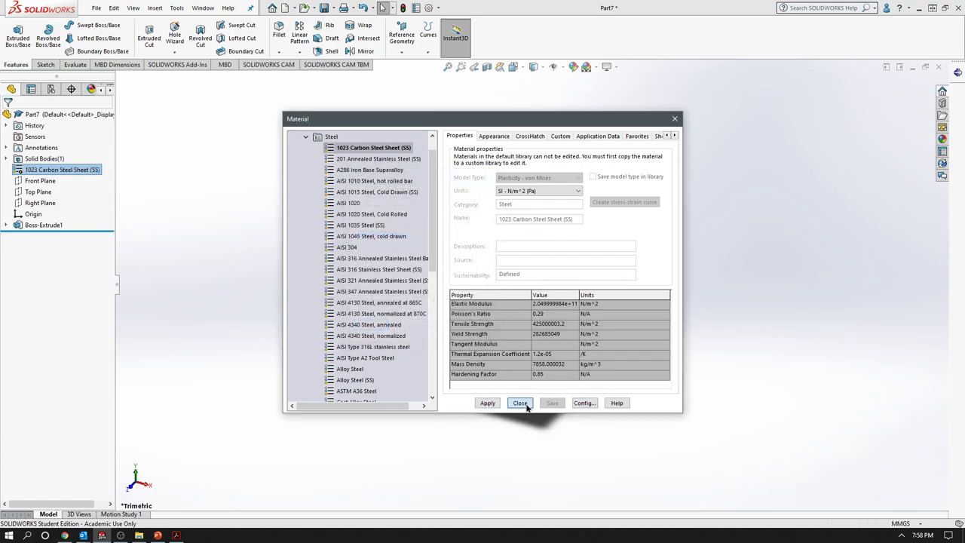
click(519, 403)
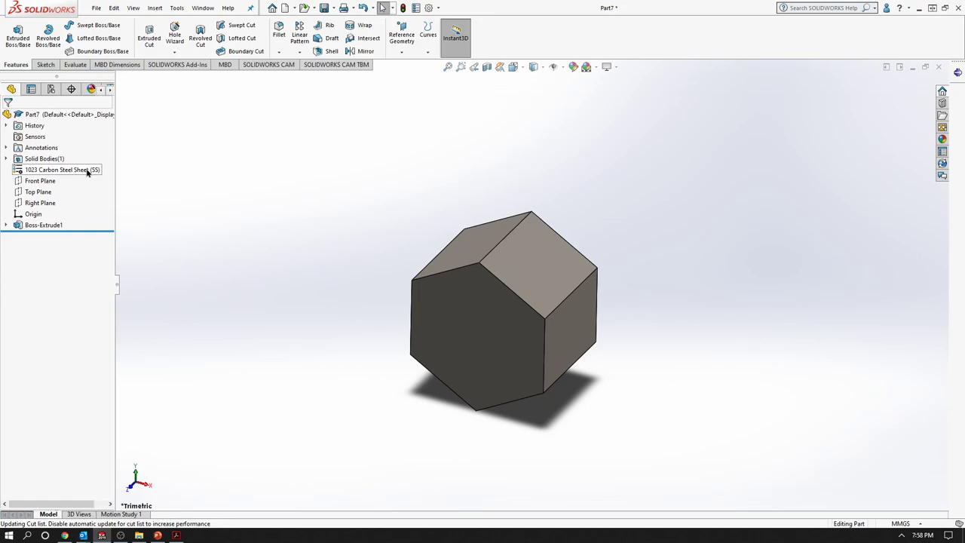
- Remove the carbon steel and assign A286 Iron Base Superalloy to the prism
right_click(88, 172)
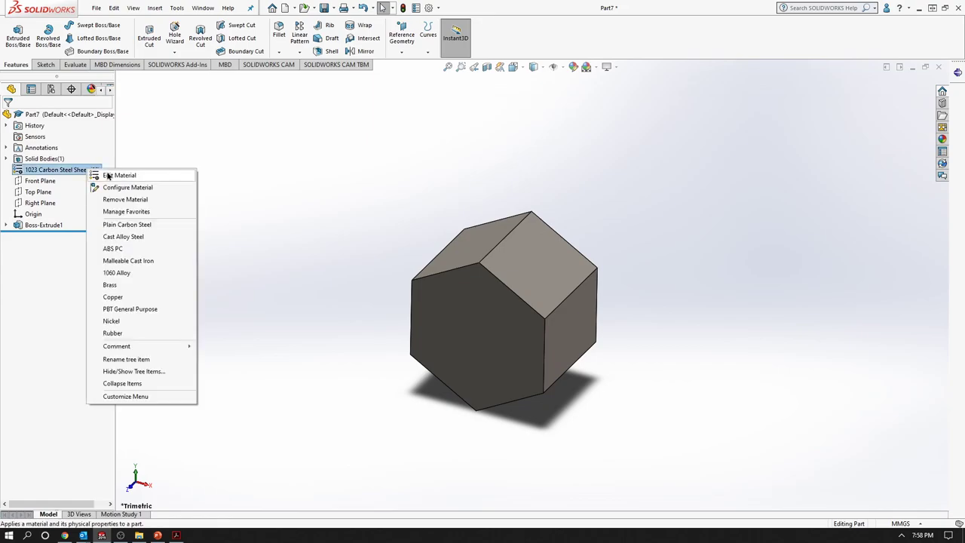
click(125, 200)
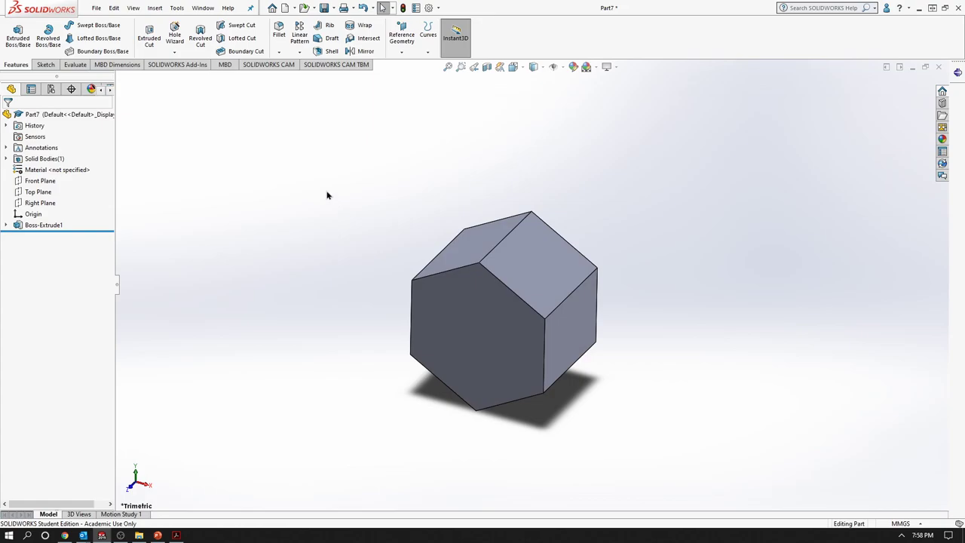
right_click(78, 172)
click(117, 175)
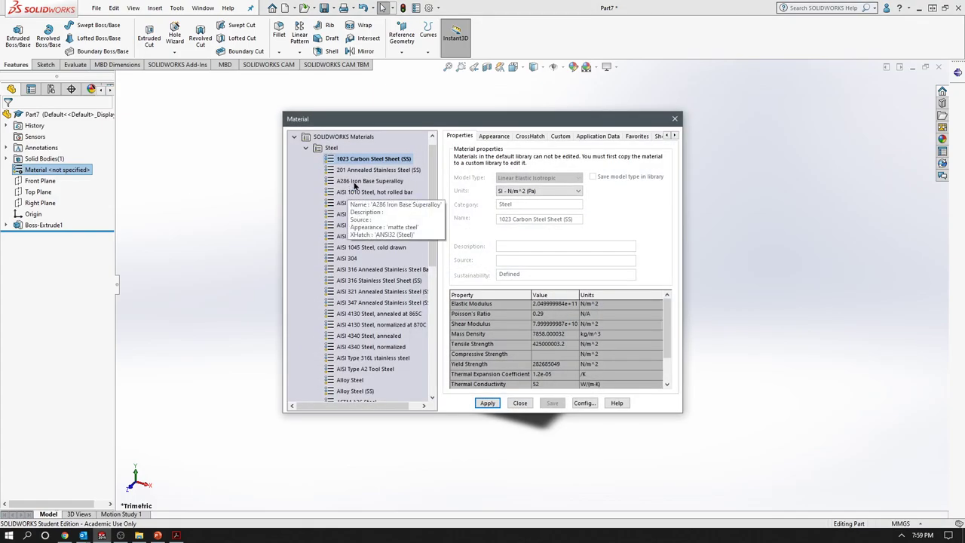
click(354, 182)
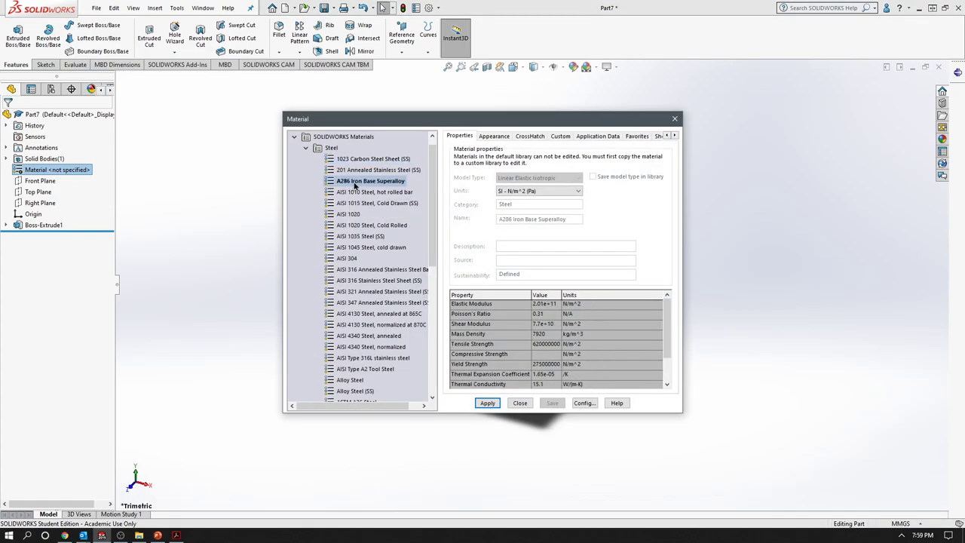
click(488, 403)
click(520, 402)
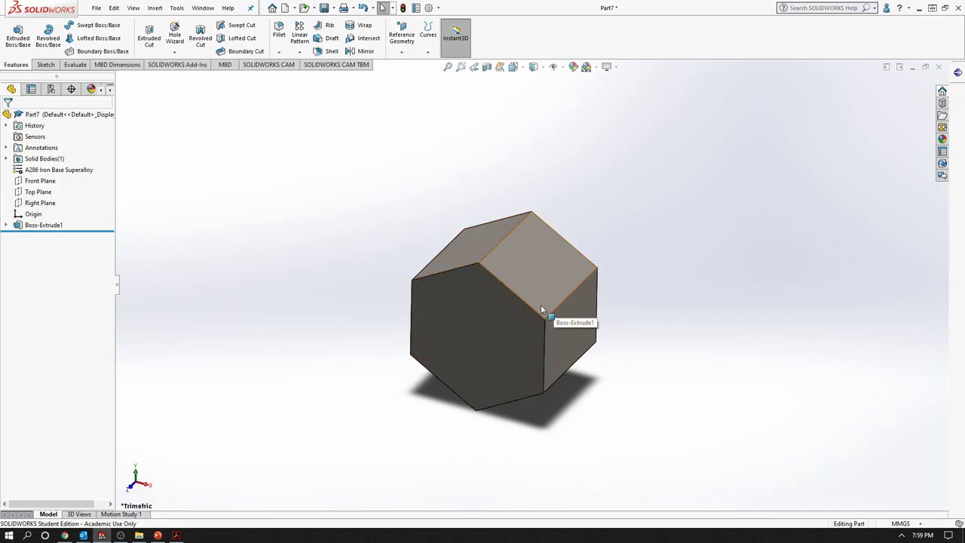
click(75, 65)
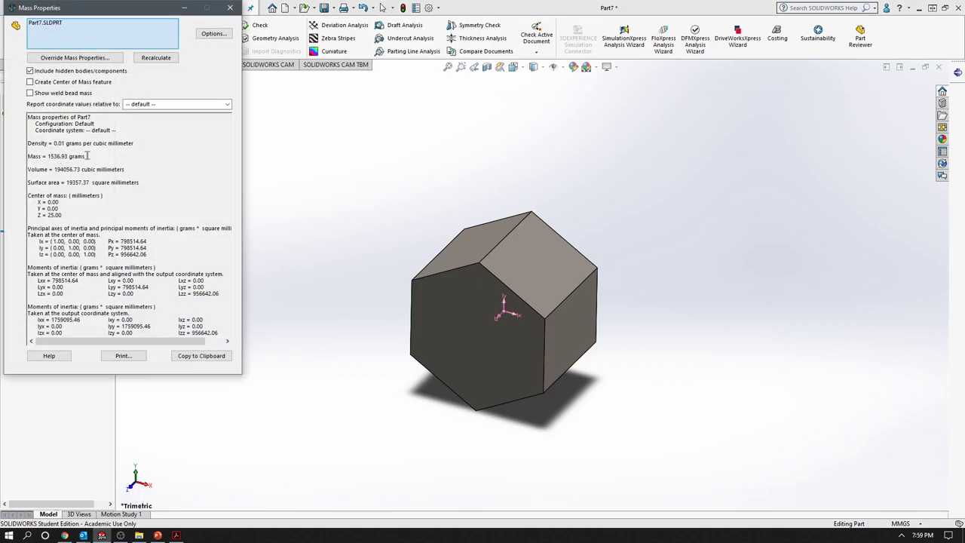
drag(87, 155, 29, 157)
drag(63, 215, 29, 198)
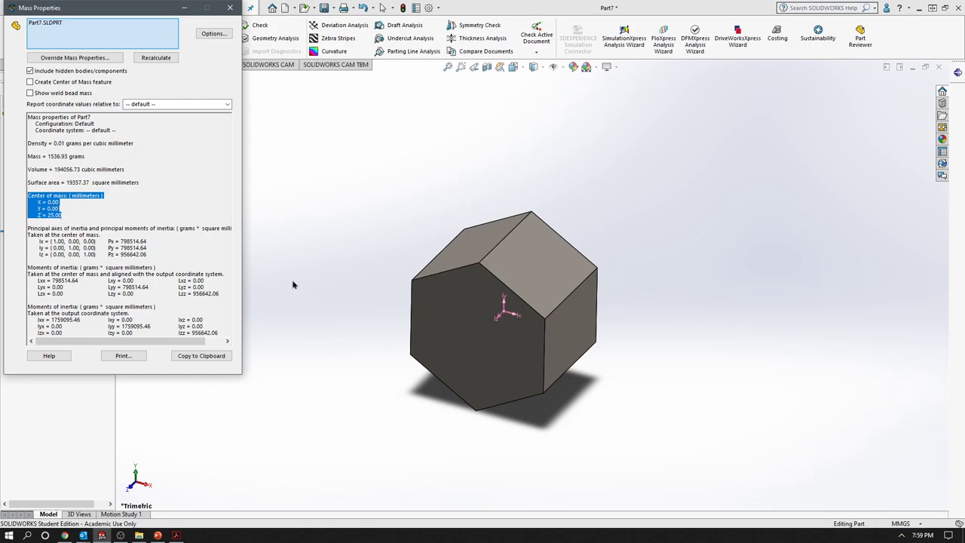
mouse_move(320, 310)
middle_down()
mouse_move(520, 354)
mouse_move(316, 221)
mouse_move(279, 166)
mouse_move(327, 146)
mouse_move(351, 168)
mouse_move(316, 183)
mouse_move(339, 162)
mouse_move(318, 162)
mouse_move(324, 200)
mouse_move(232, 375)
mouse_move(344, 188)
mouse_move(334, 258)
mouse_move(403, 157)
middle_up()
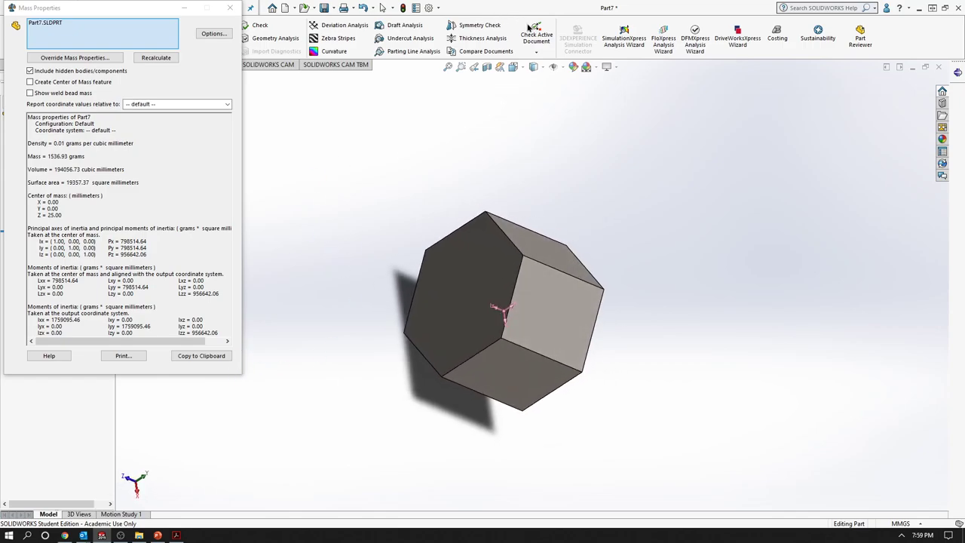
click(526, 68)
click(573, 96)
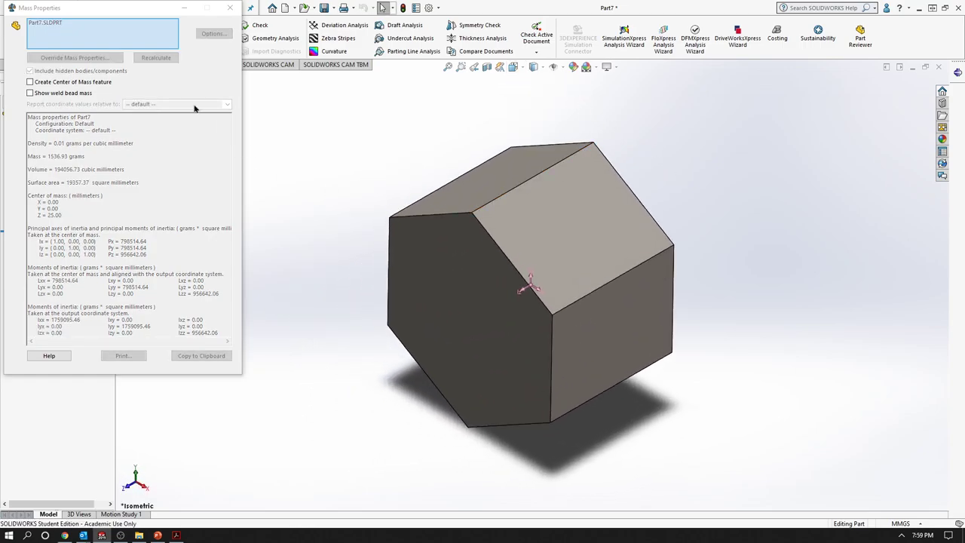
click(571, 217)
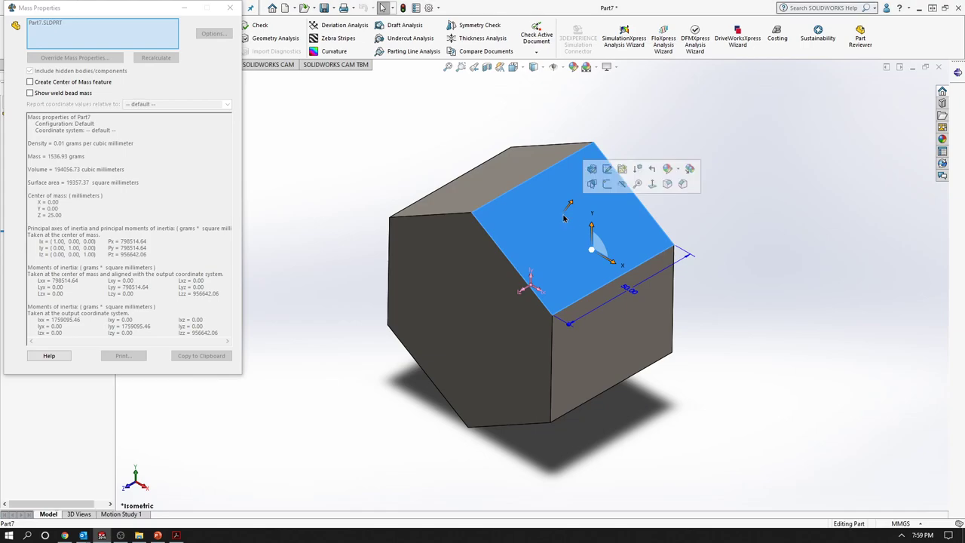
click(502, 197)
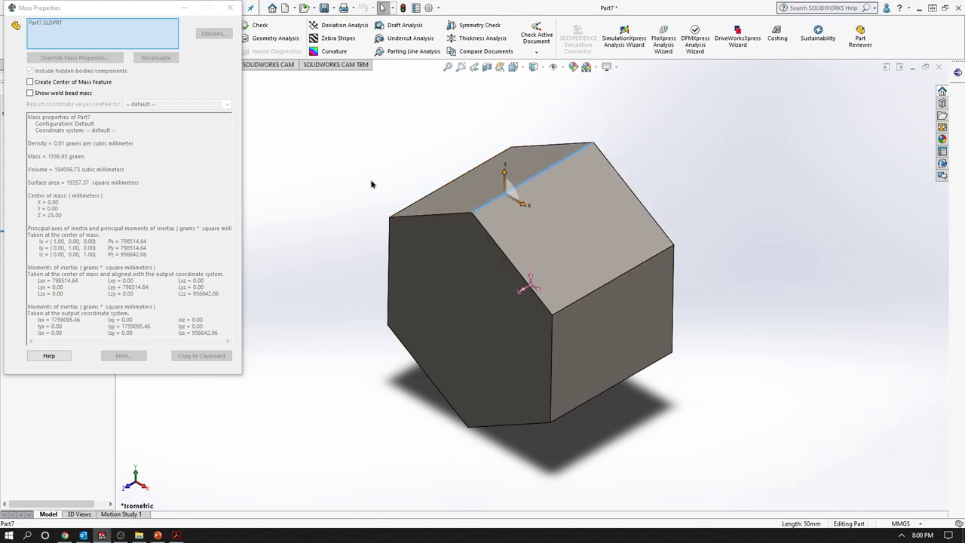
click(229, 8)
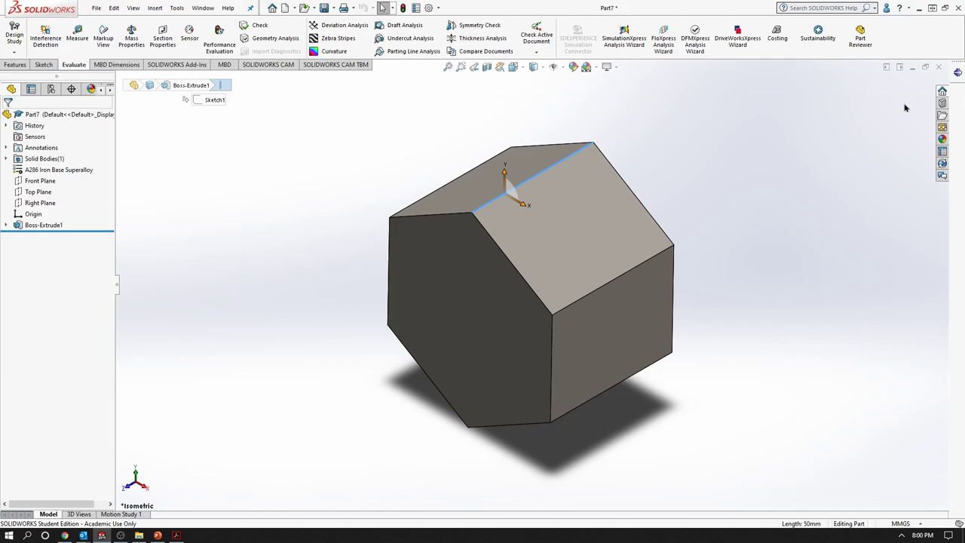
- Close Part7 without saving and start a new part document
click(939, 67)
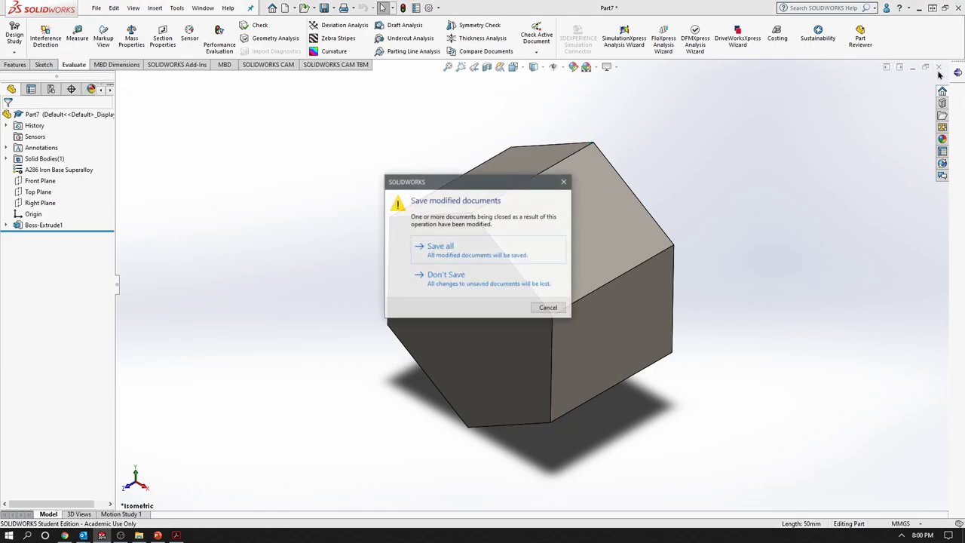
click(448, 272)
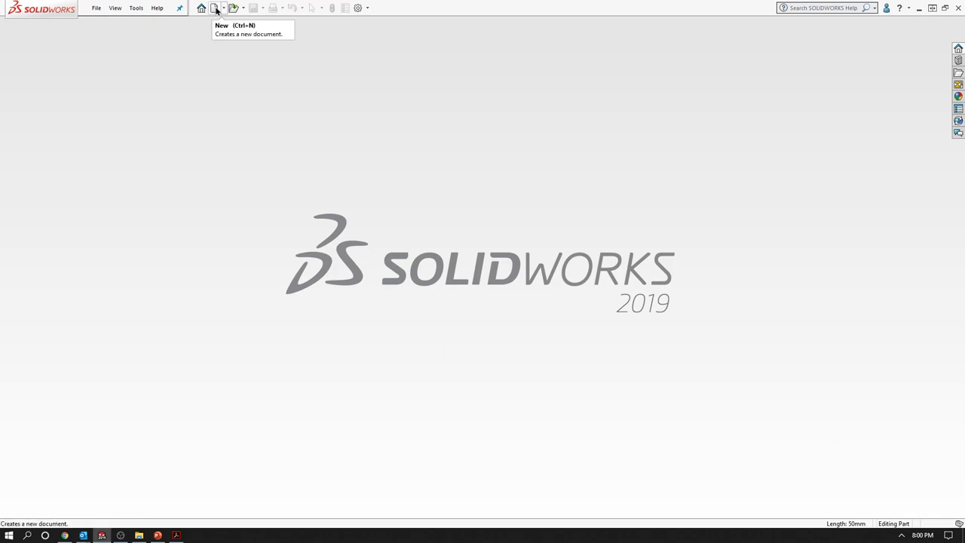
click(216, 9)
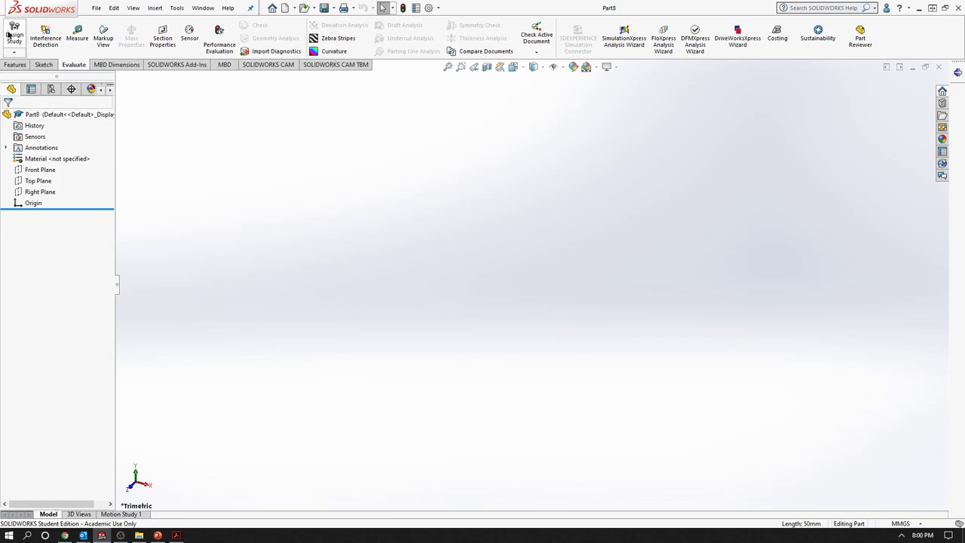
- Start a sketch on the Front Plane and draw a circle centred on the origin
click(42, 64)
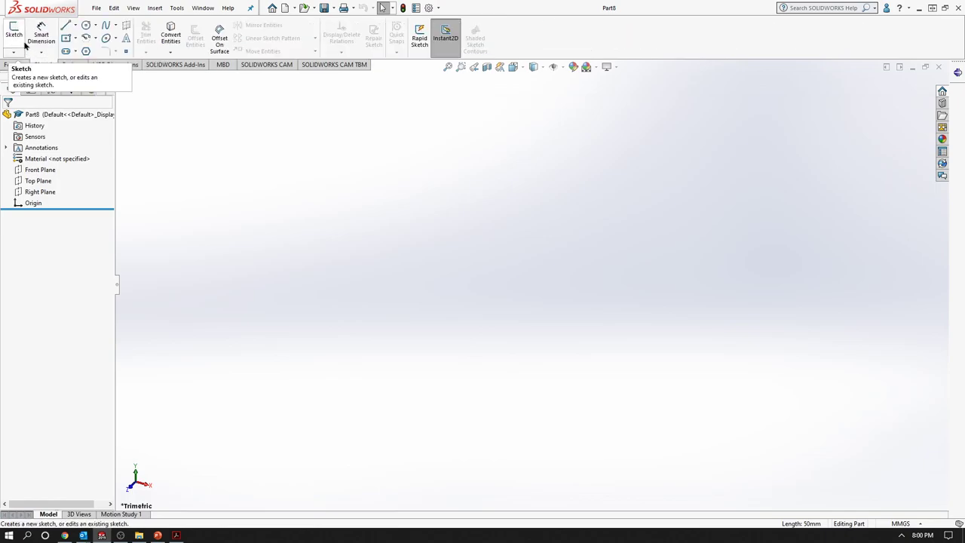
click(15, 38)
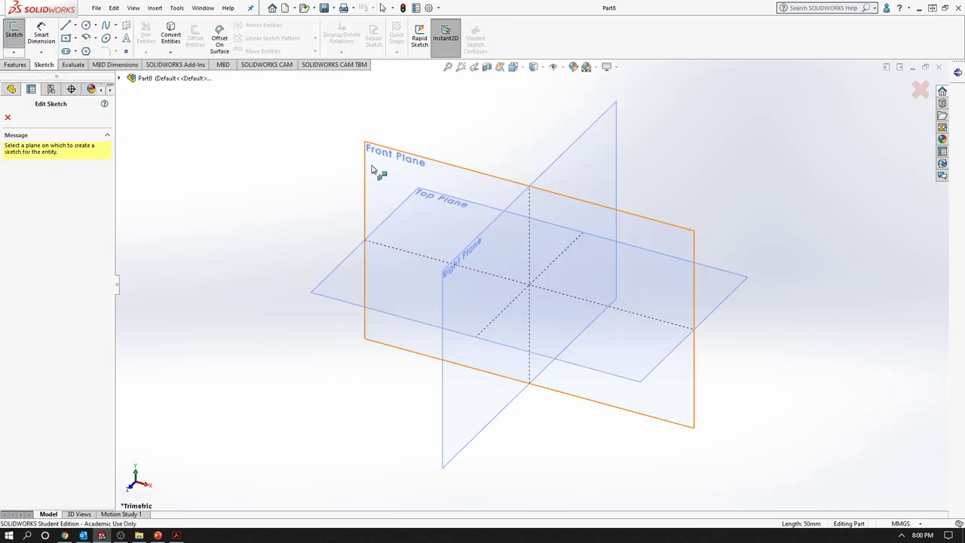
click(371, 168)
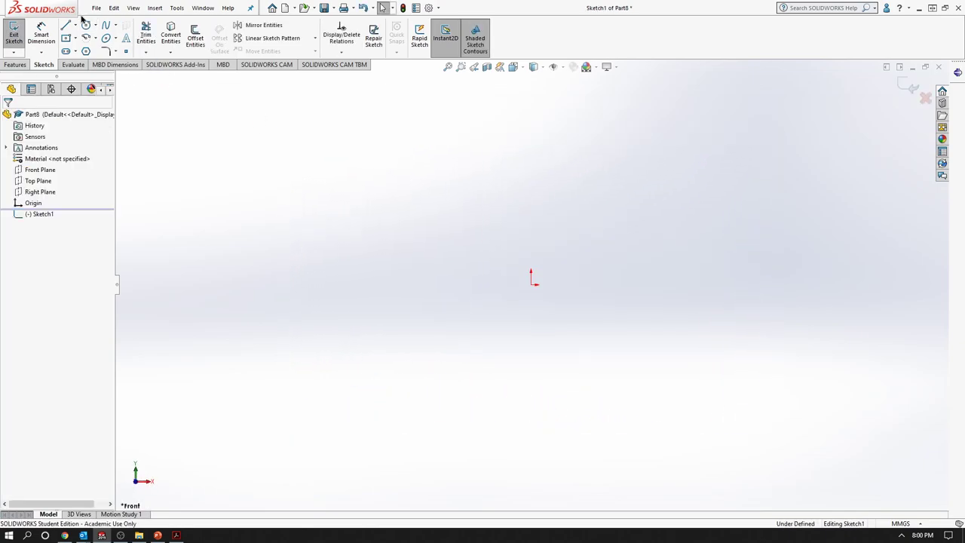
click(86, 26)
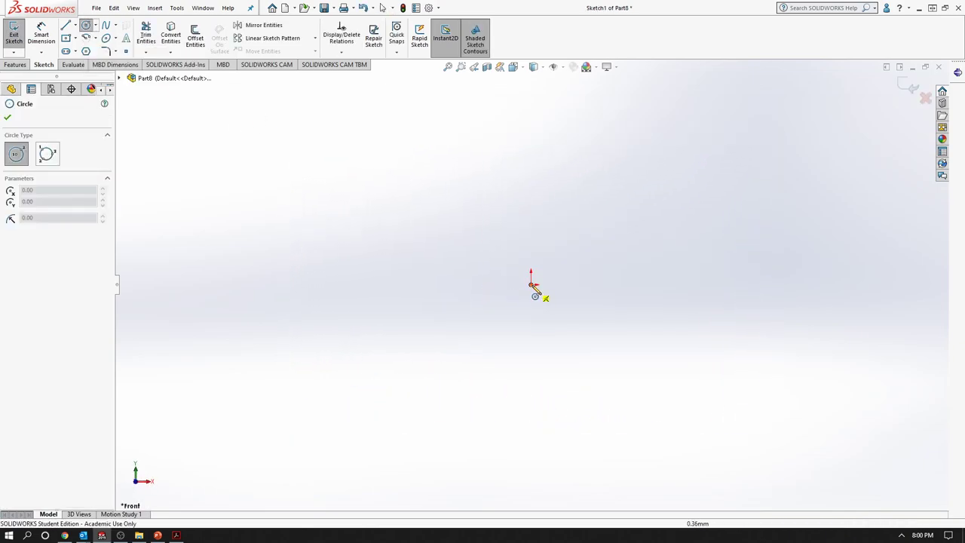
click(532, 285)
click(575, 306)
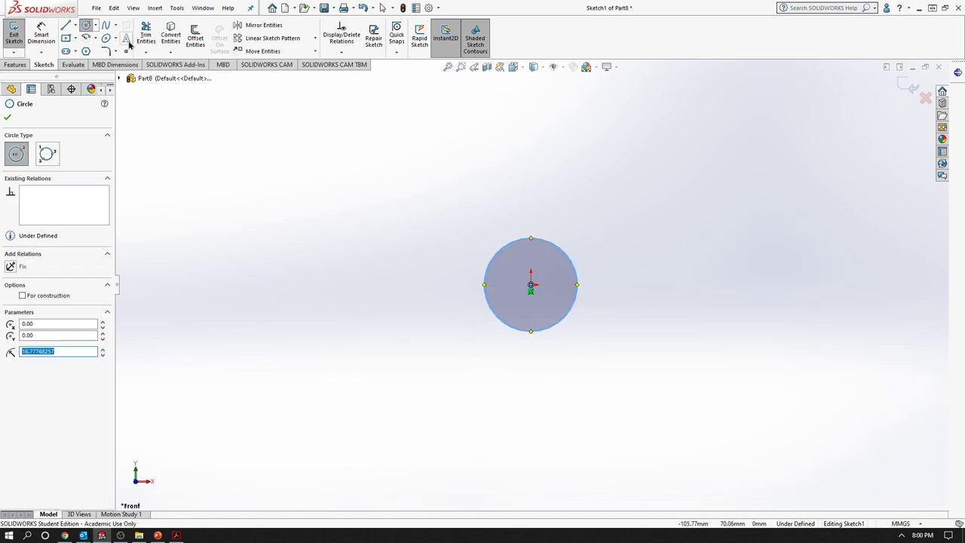
- Dimension the circle's diameter to 30 mm
click(42, 36)
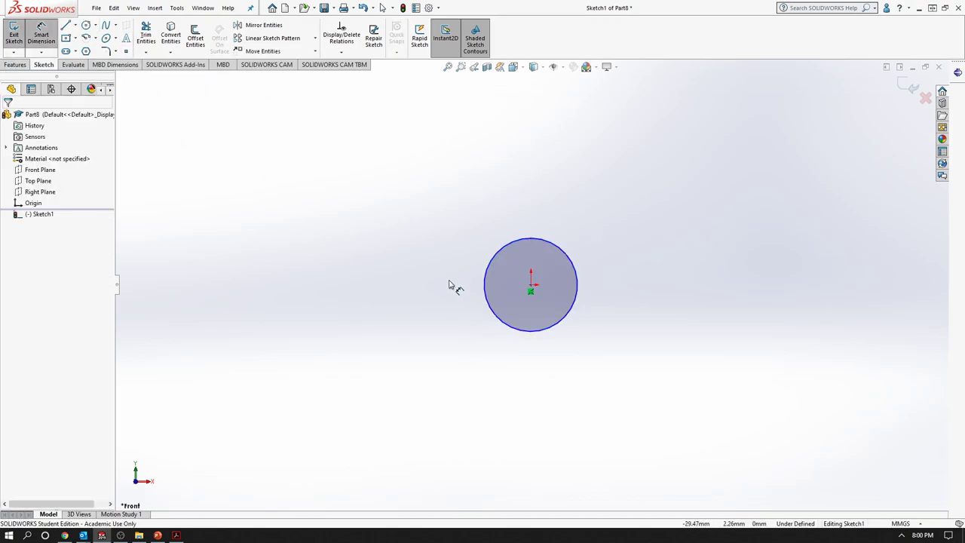
click(550, 245)
click(607, 223)
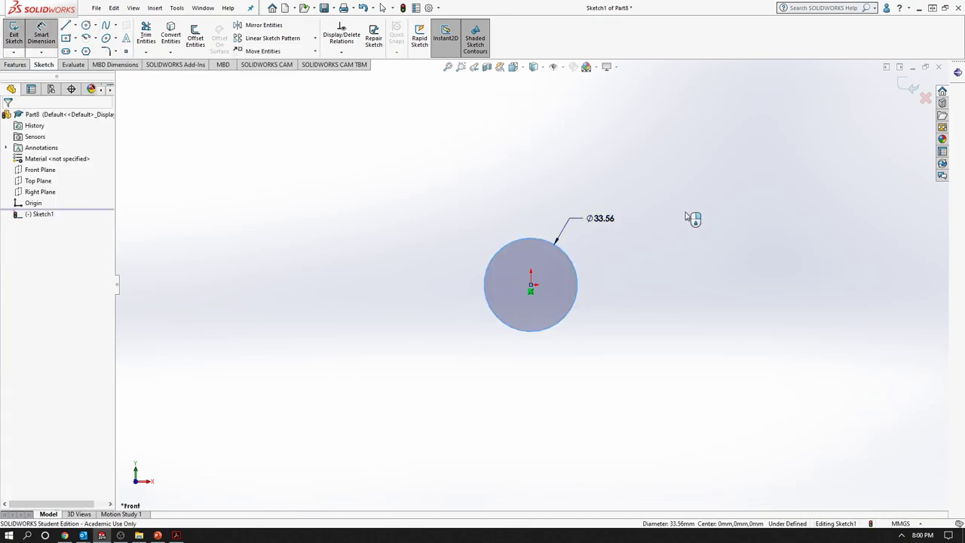
text(30)
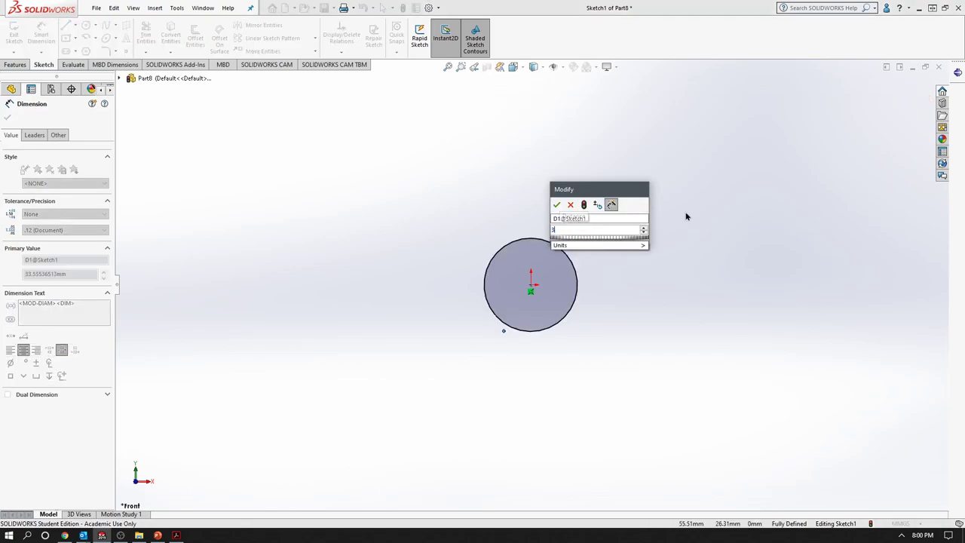
click(558, 205)
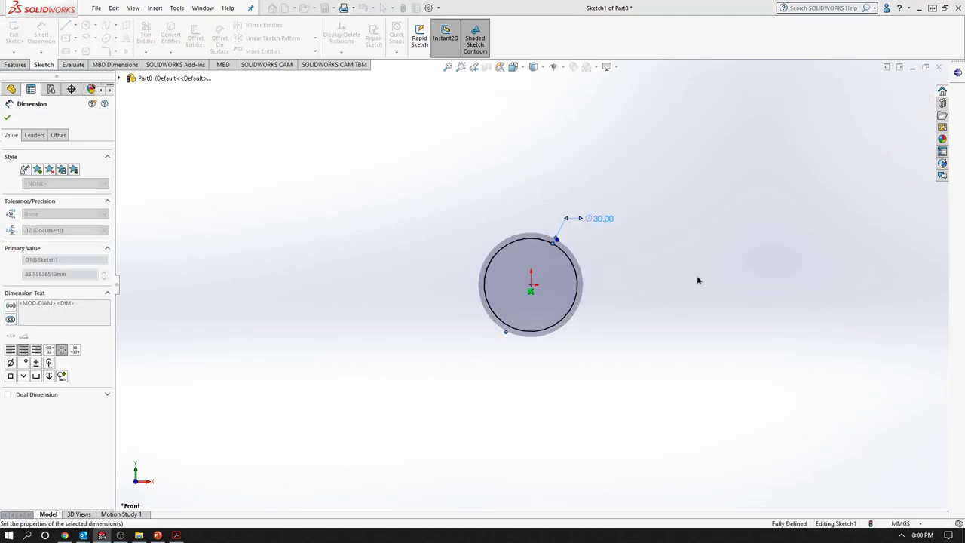
click(698, 282)
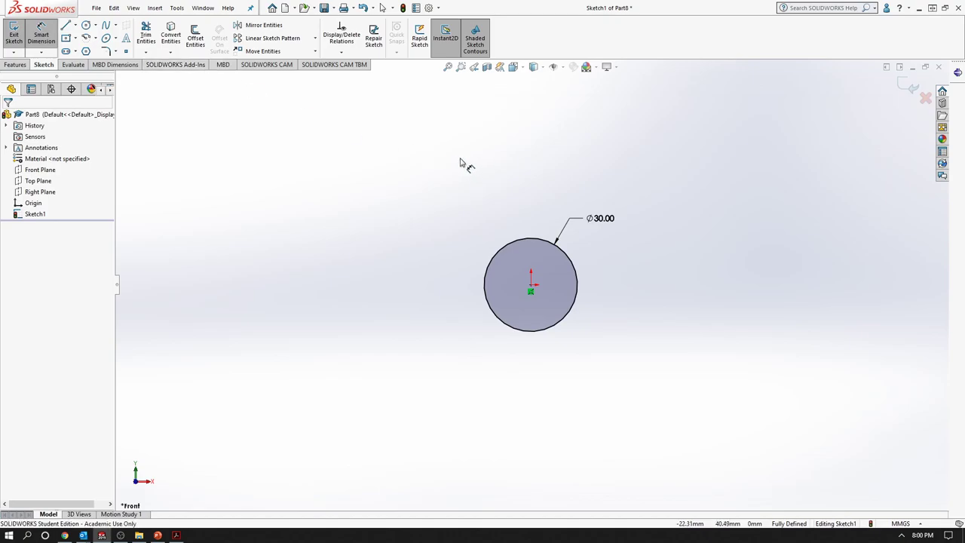
click(12, 66)
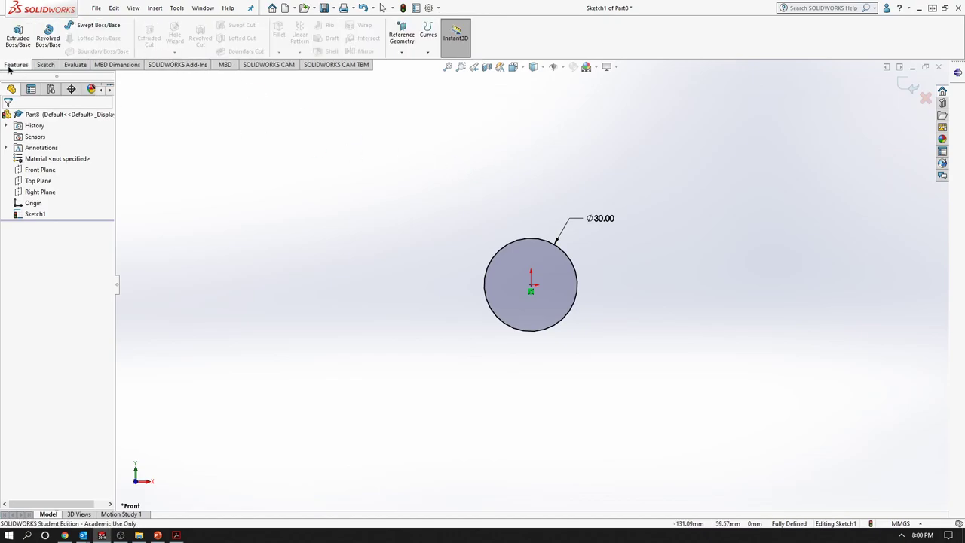
- Start a helix on the 30 mm circle, view it isometric, and define it by Pitch and Revolution
click(429, 54)
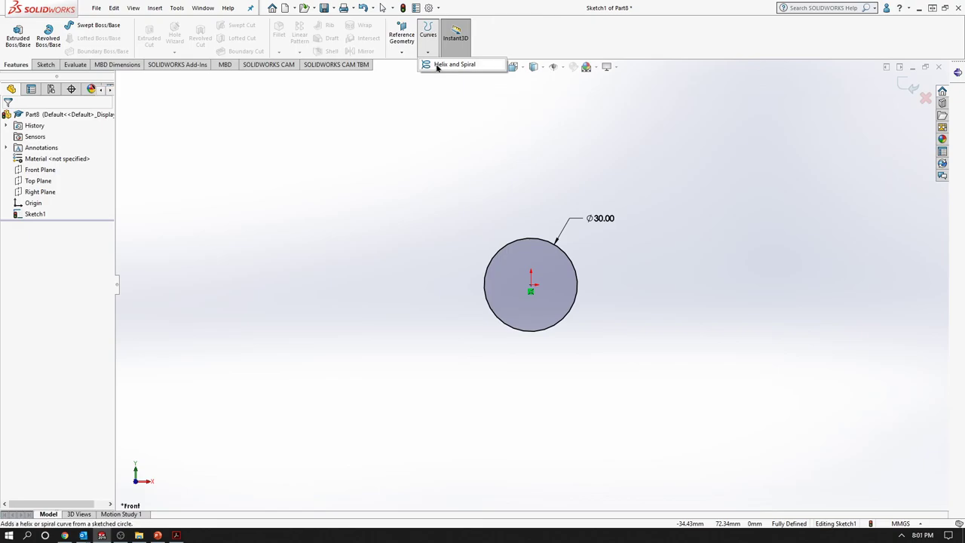
click(452, 65)
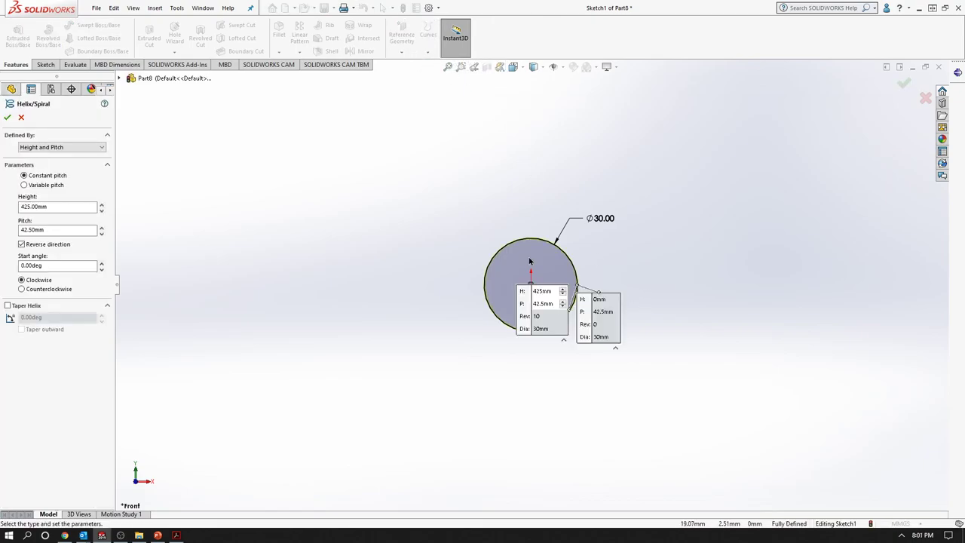
click(513, 67)
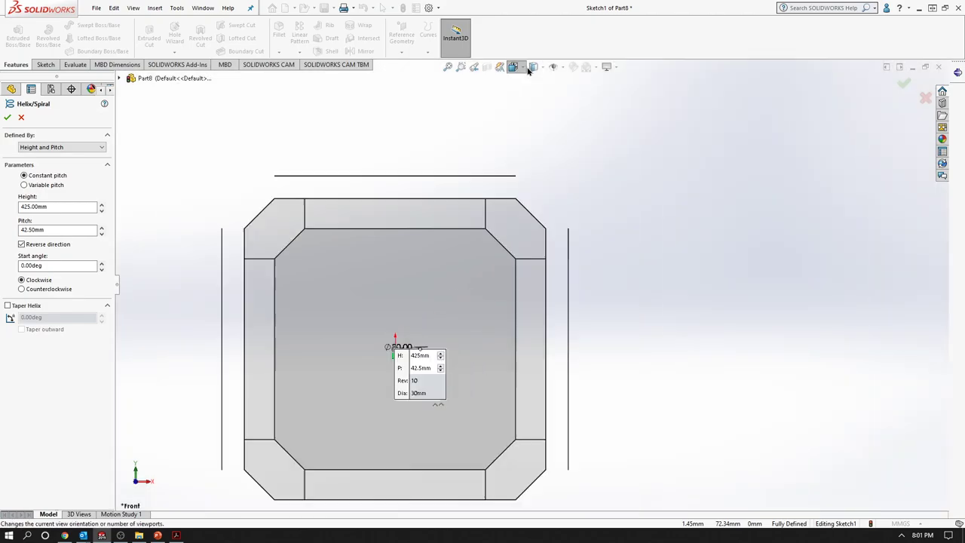
click(570, 95)
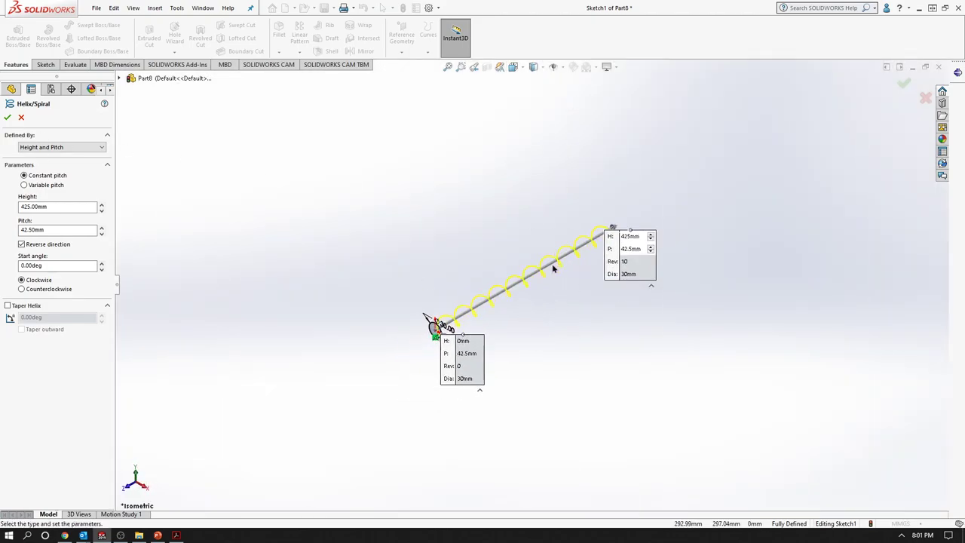
click(86, 150)
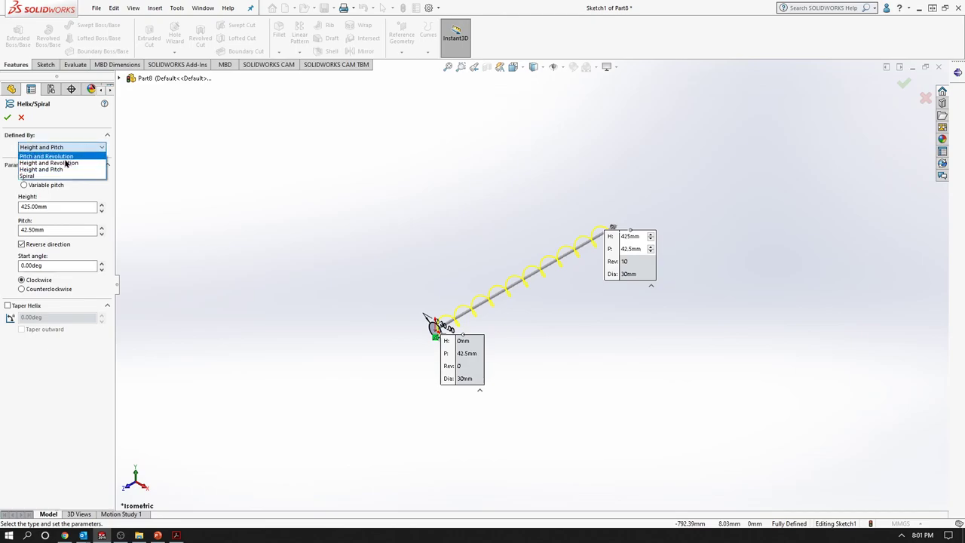
click(67, 156)
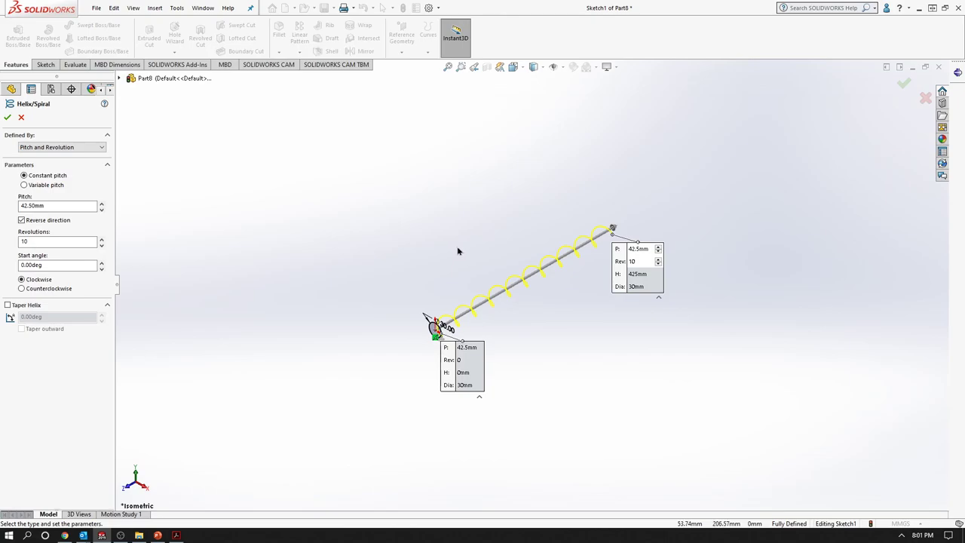
scroll(630, 257, down, 3)
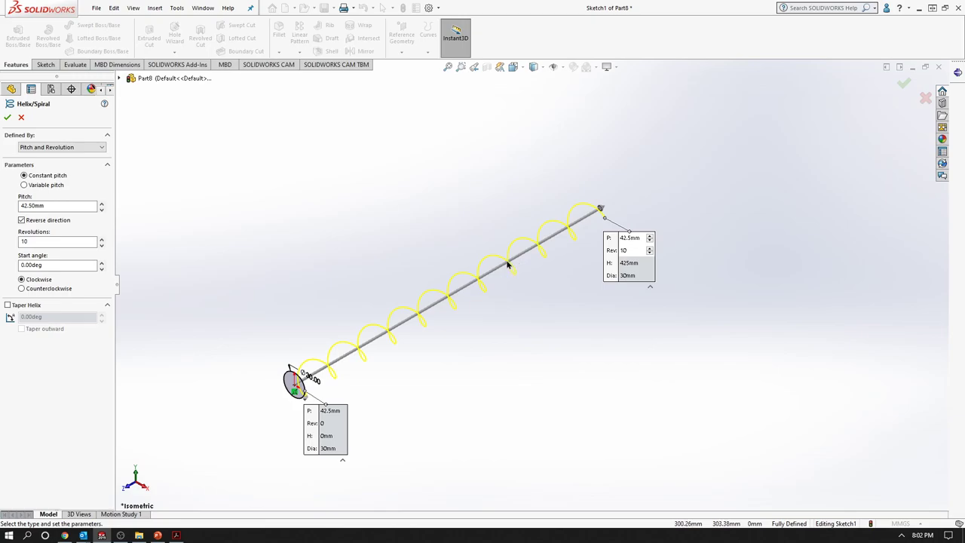
- Try Height and Revolution, then define the helix by Height and Pitch (425 mm, 42.5 mm)
click(82, 147)
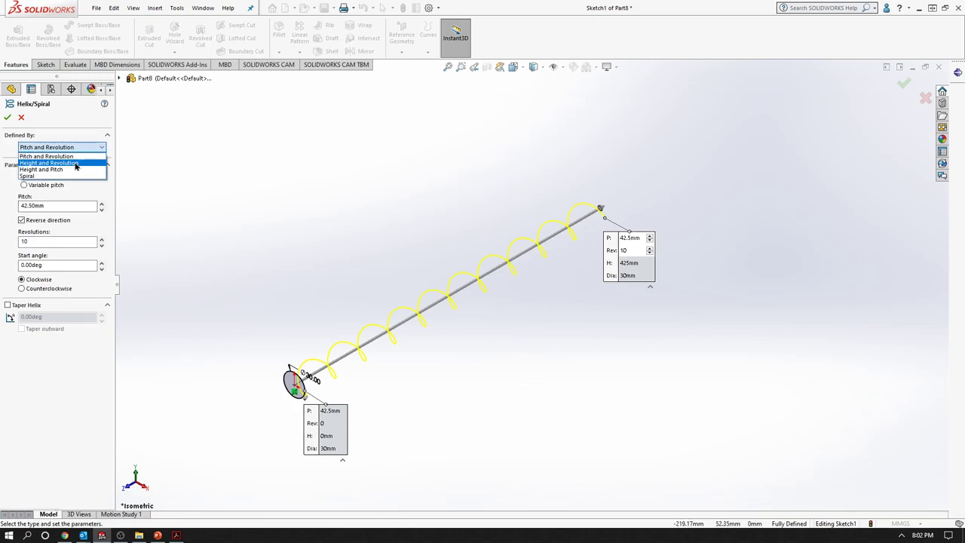
click(75, 163)
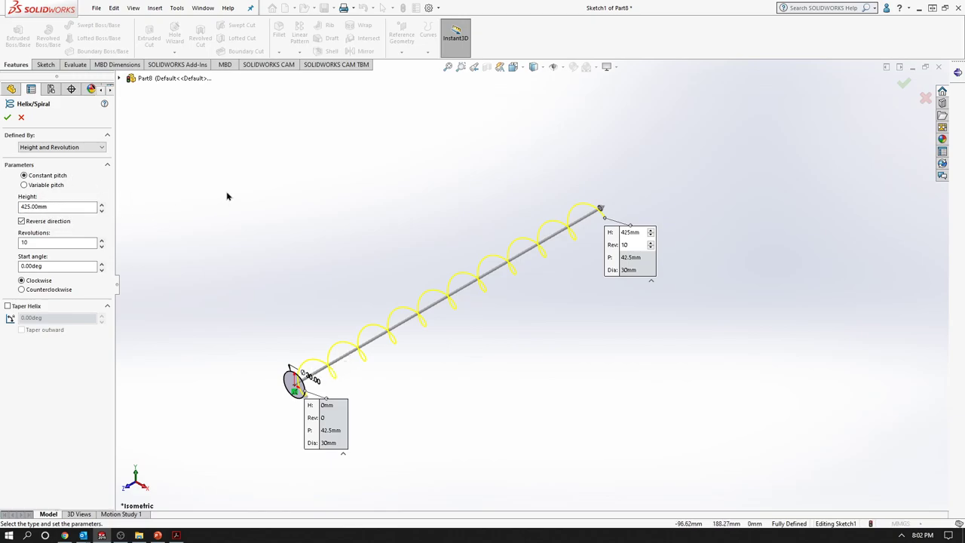
click(24, 207)
click(74, 148)
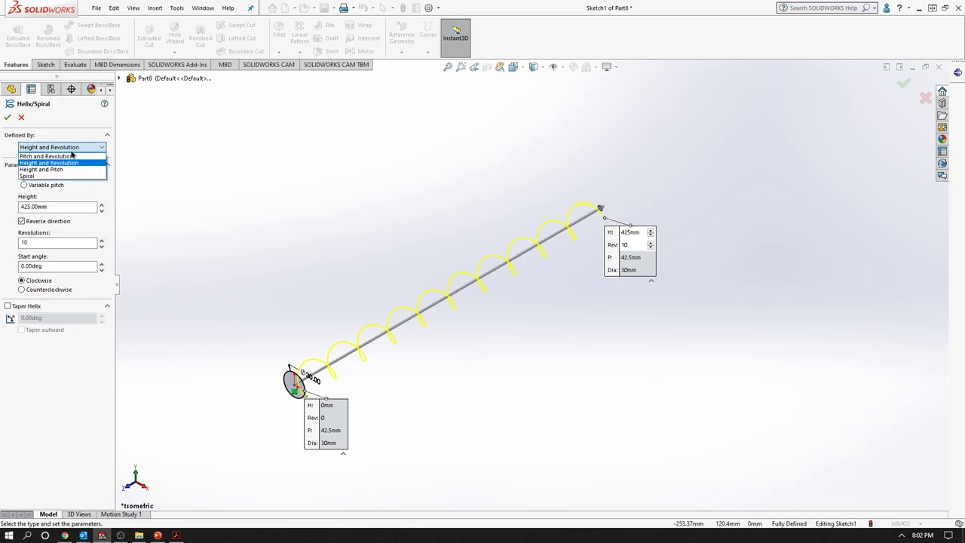
click(64, 170)
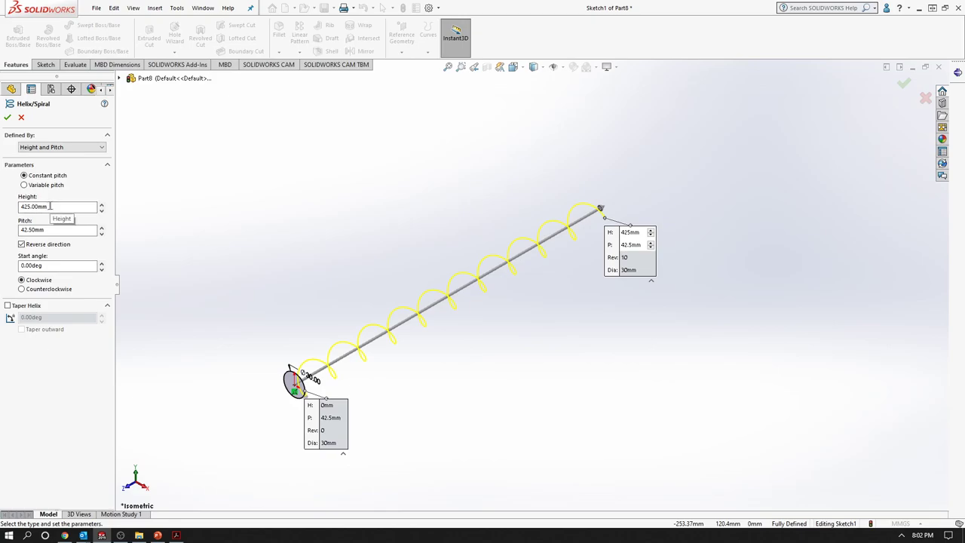
click(85, 147)
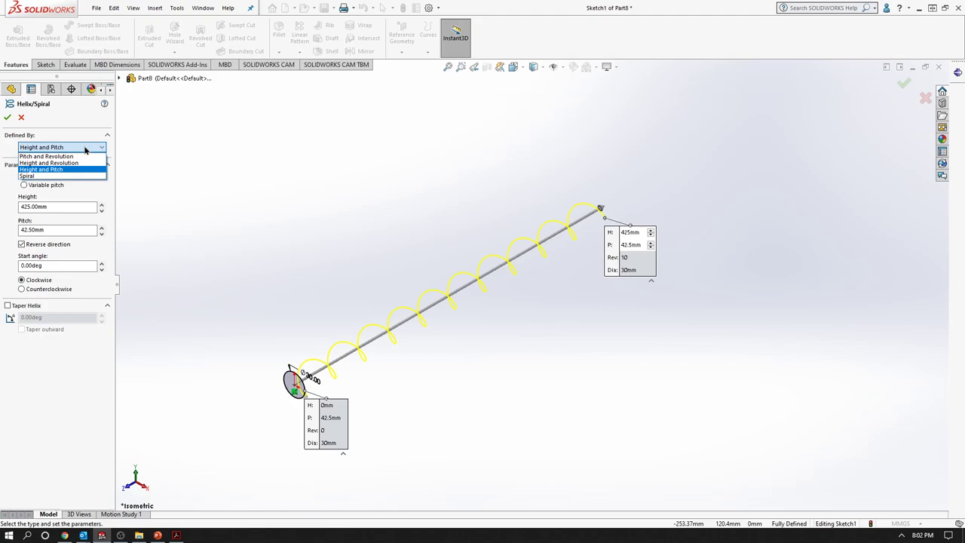
click(168, 149)
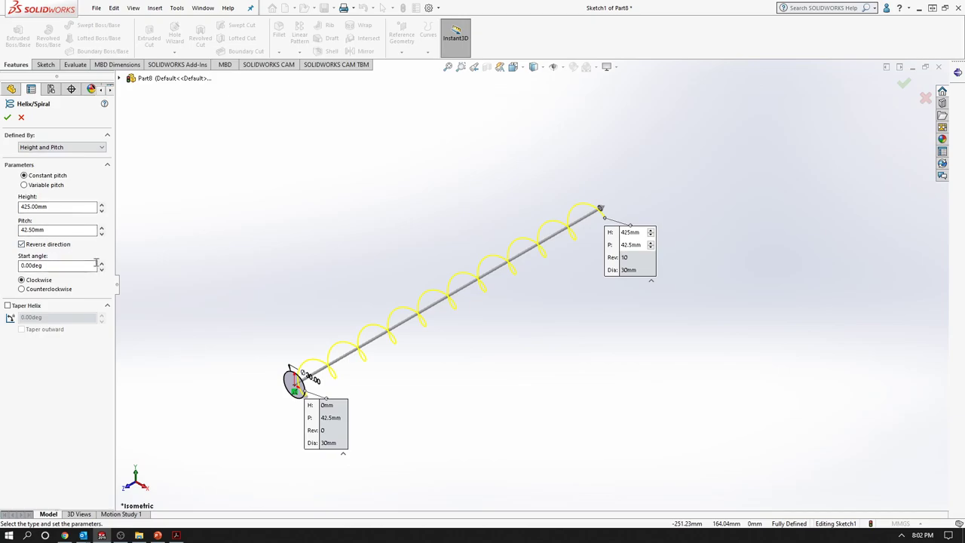
- Enter 90 degrees as the helix start angle
drag(95, 265, 4, 274)
text(90)
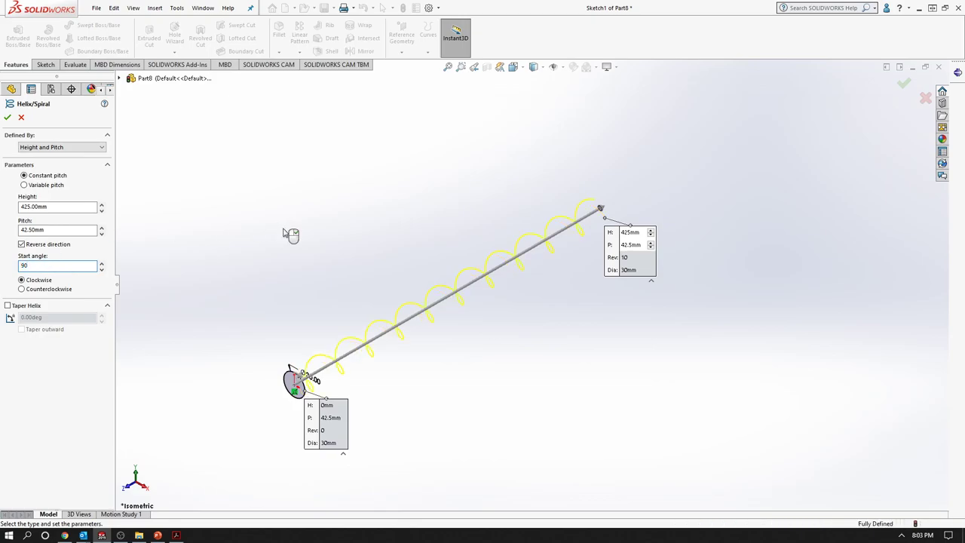
scroll(302, 388, down, 3)
scroll(421, 305, down, 3)
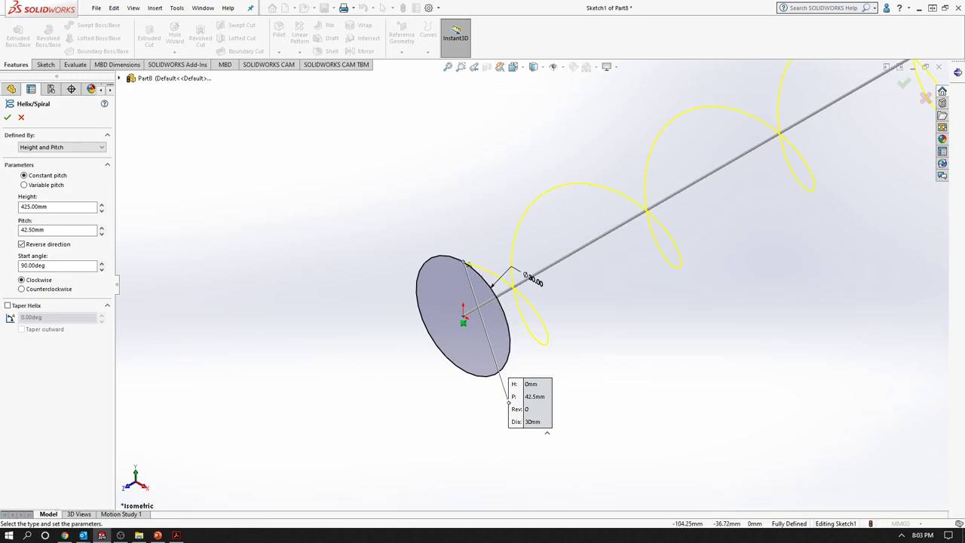
drag(47, 265, 12, 265)
text(0)
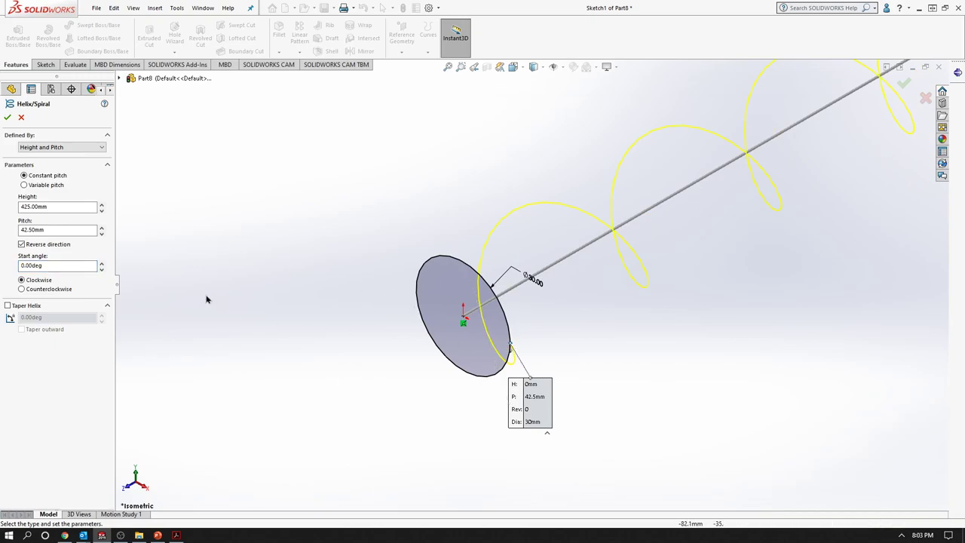
drag(53, 265, 19, 266)
text(90)
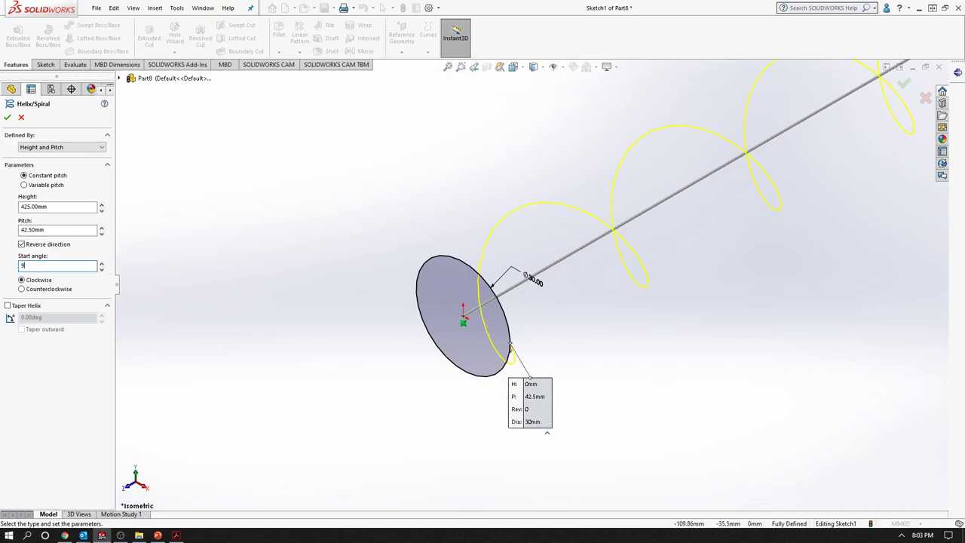
- Finish the helix with a 90 degree start angle
click(8, 119)
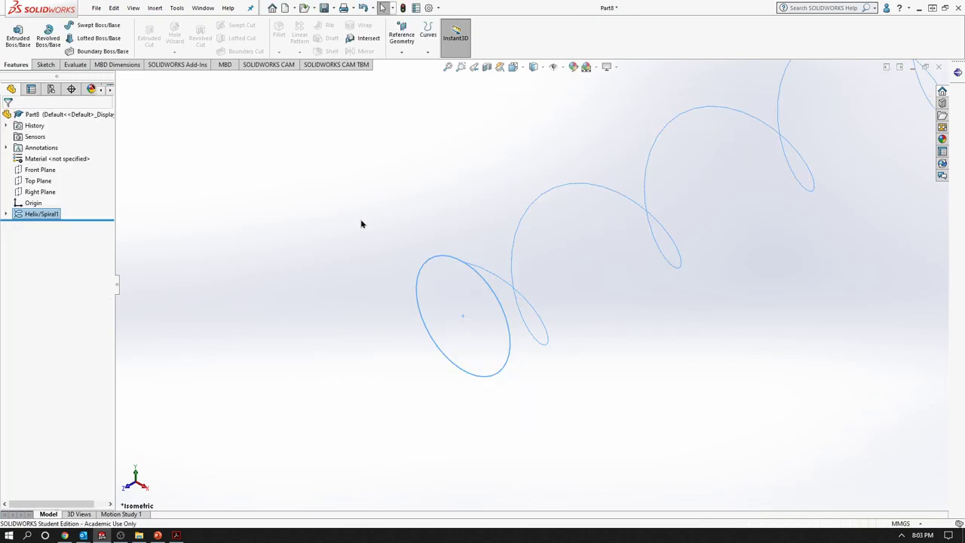
scroll(709, 226, up, 3)
scroll(762, 172, up, 2)
scroll(478, 327, down, 2)
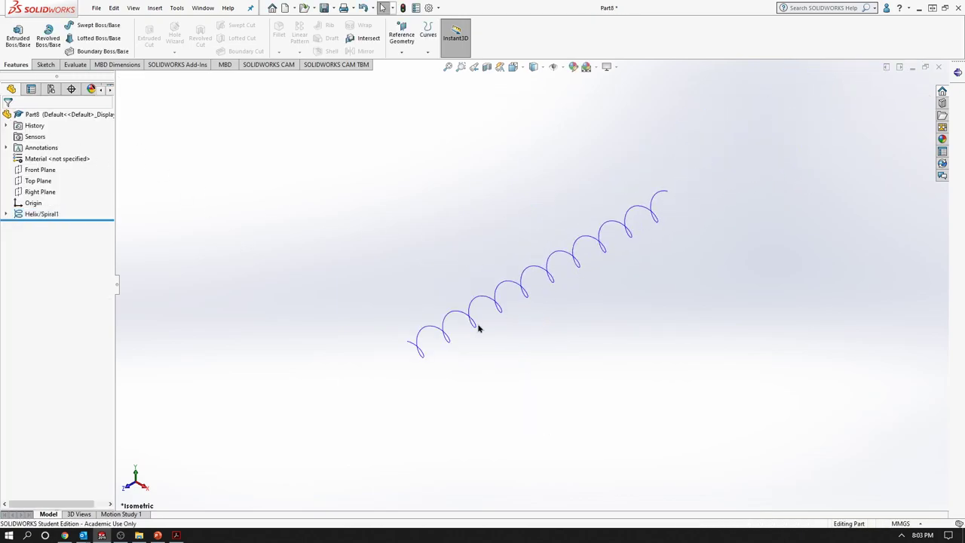
scroll(422, 347, down, 1)
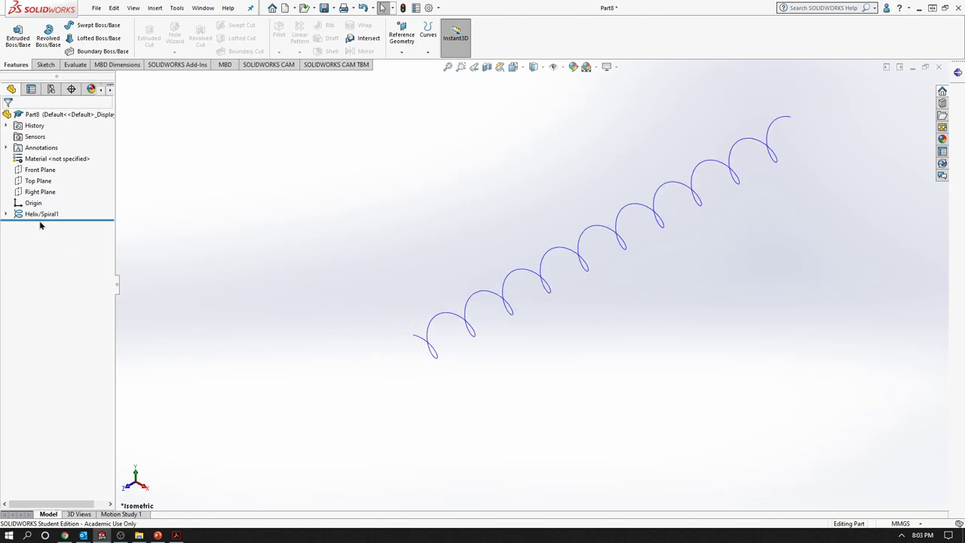
- Show and then hide the Sketch1 base circle, then zoom to fit the helix
click(7, 215)
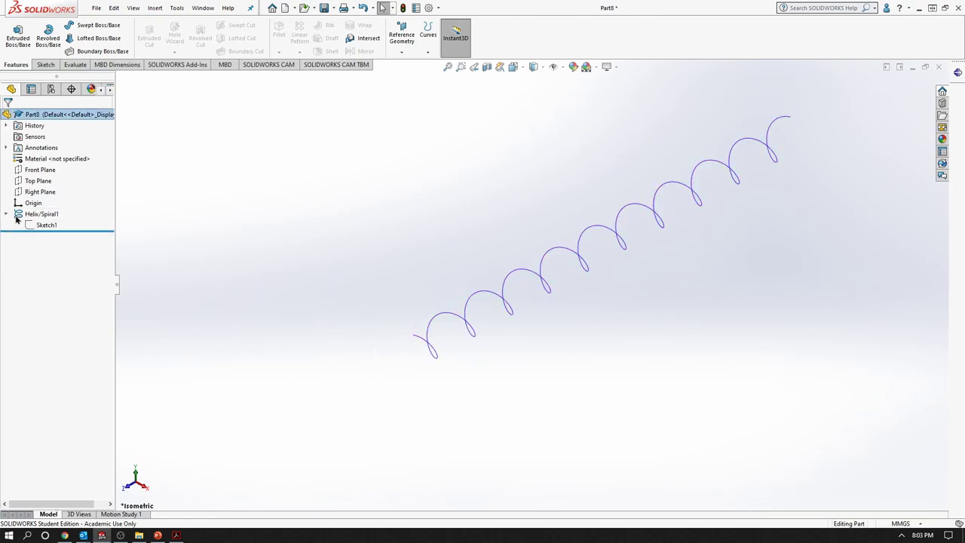
right_click(43, 228)
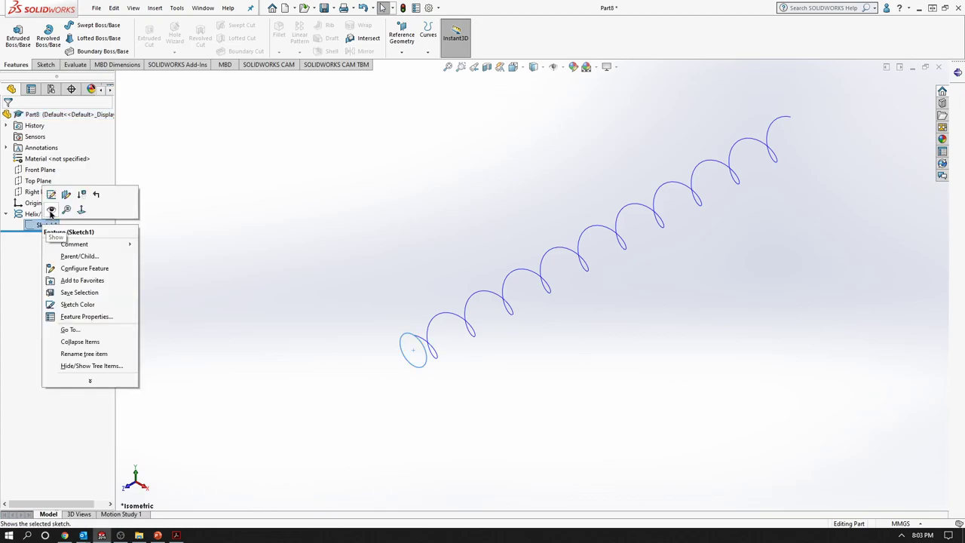
click(51, 212)
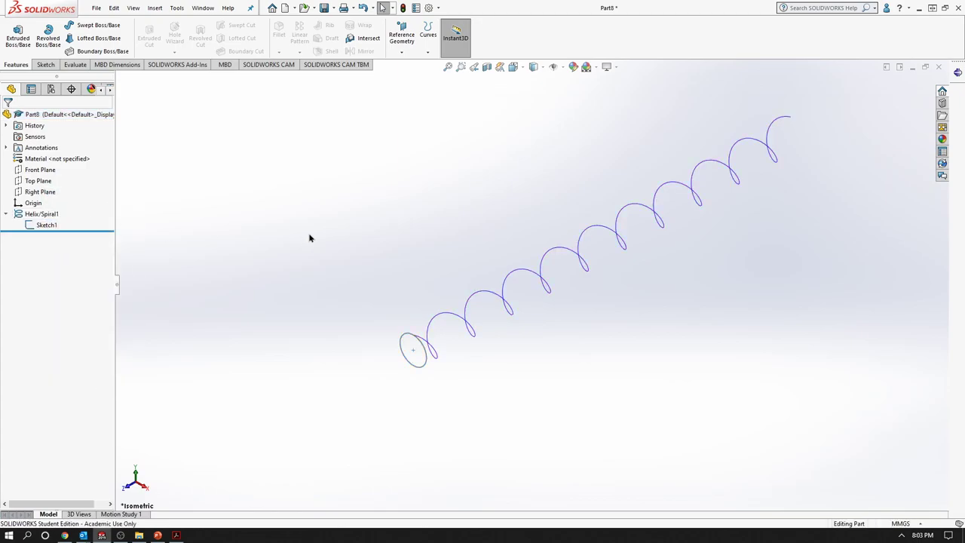
right_click(45, 225)
click(51, 208)
key(f)
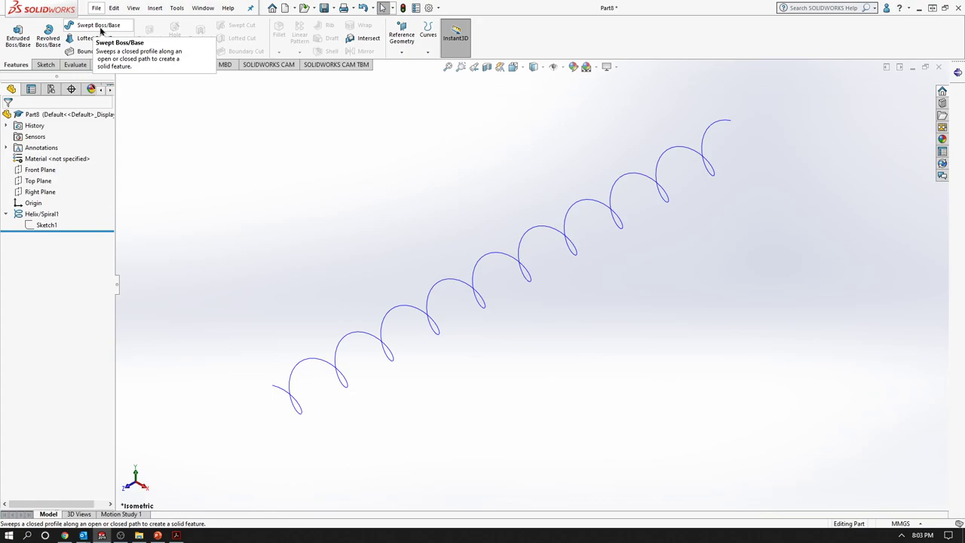
- Sweep a 10 mm circular profile along Helix/Spiral1 to create Sweep1
click(100, 29)
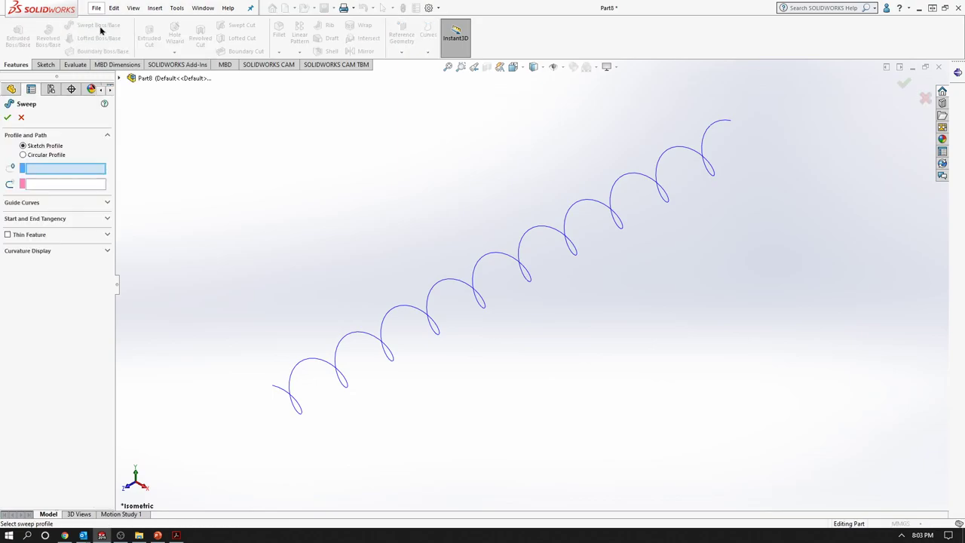
click(25, 159)
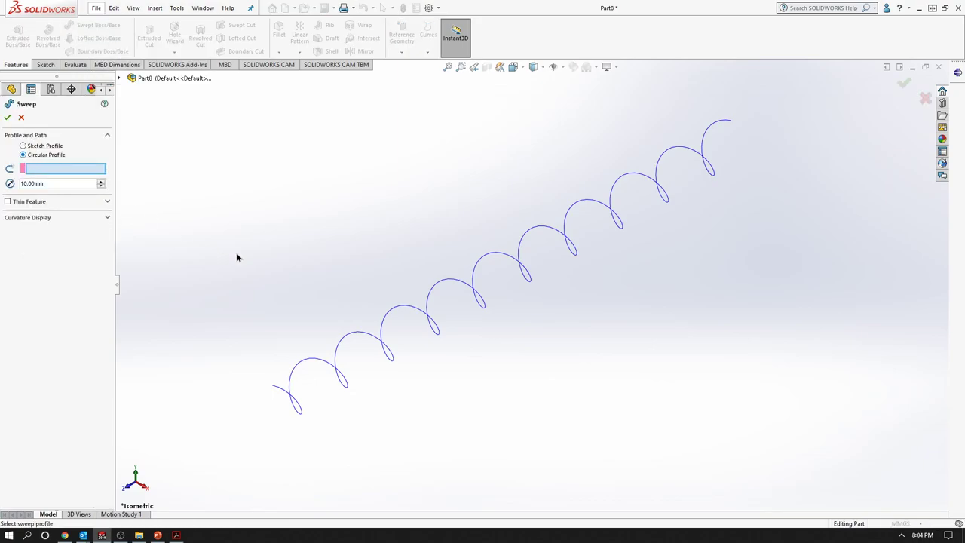
click(314, 359)
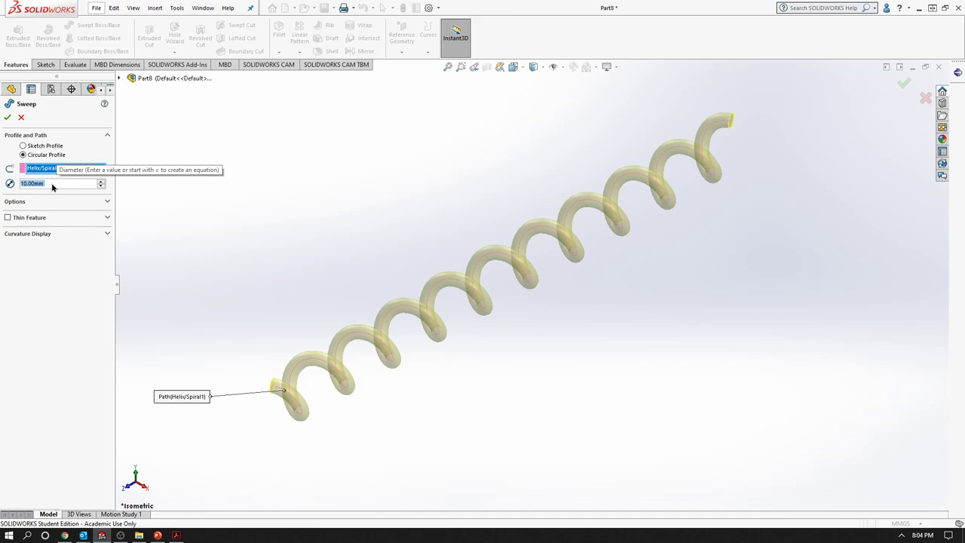
click(8, 118)
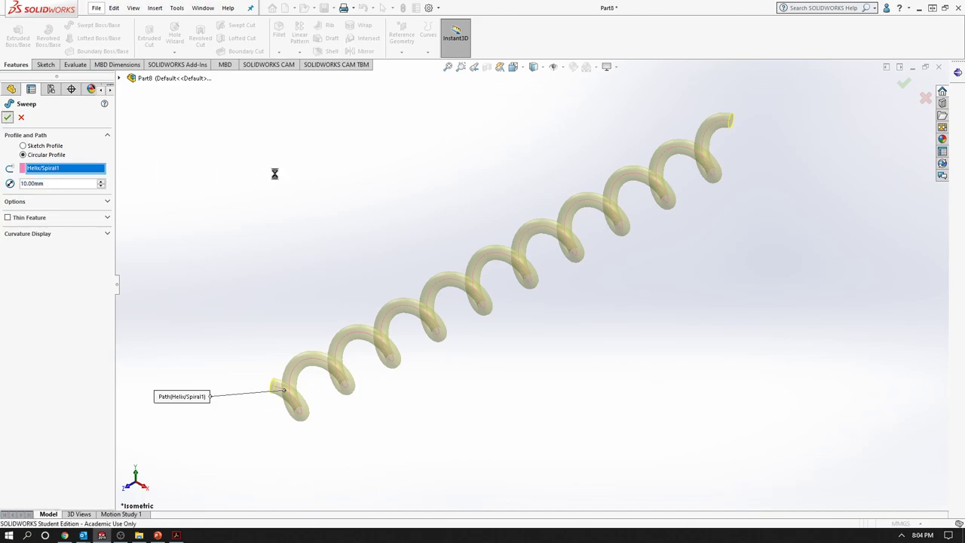
scroll(570, 231, down, 3)
- Reveal the helix's start circle sketch and make the Helix/Spiral1 path curve visible
scroll(541, 328, up, 2)
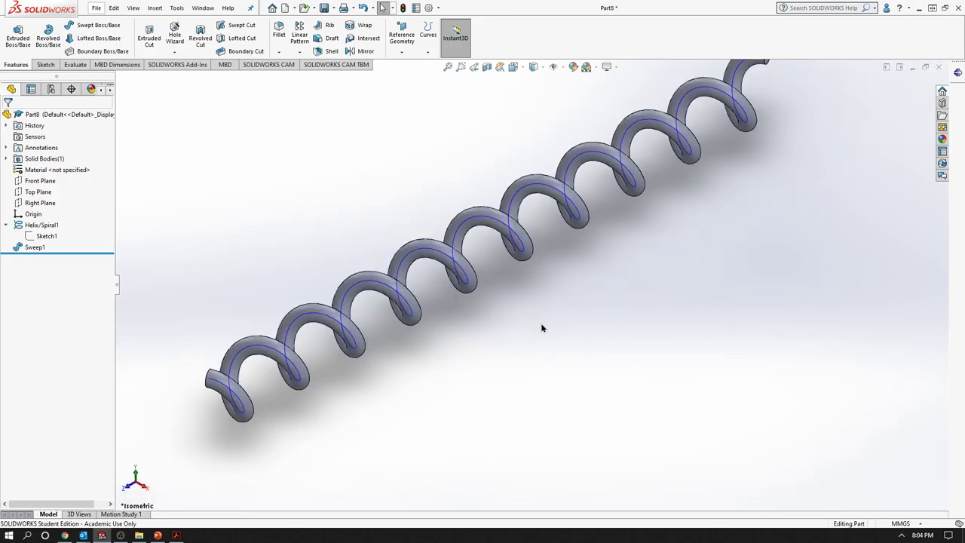
scroll(527, 312, up, 3)
scroll(393, 323, down, 1)
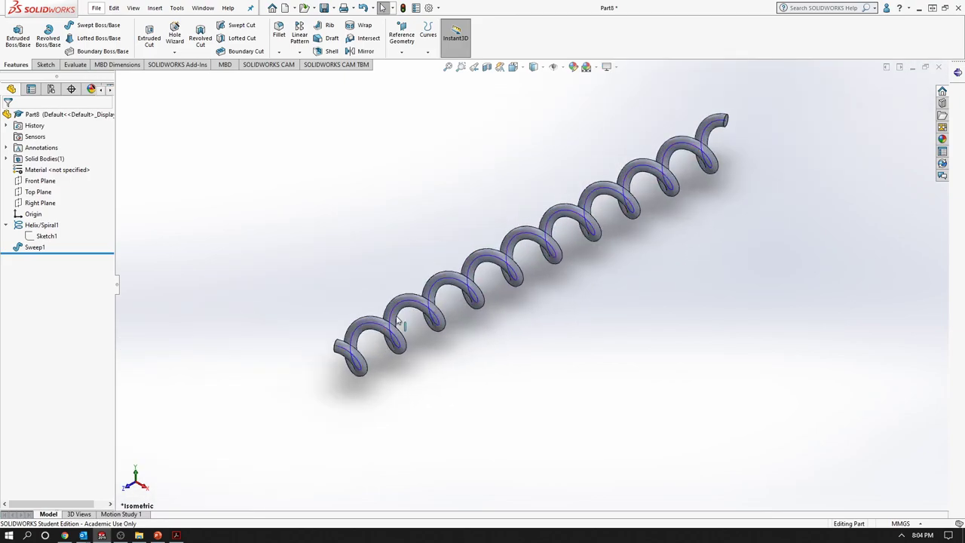
scroll(393, 323, down, 3)
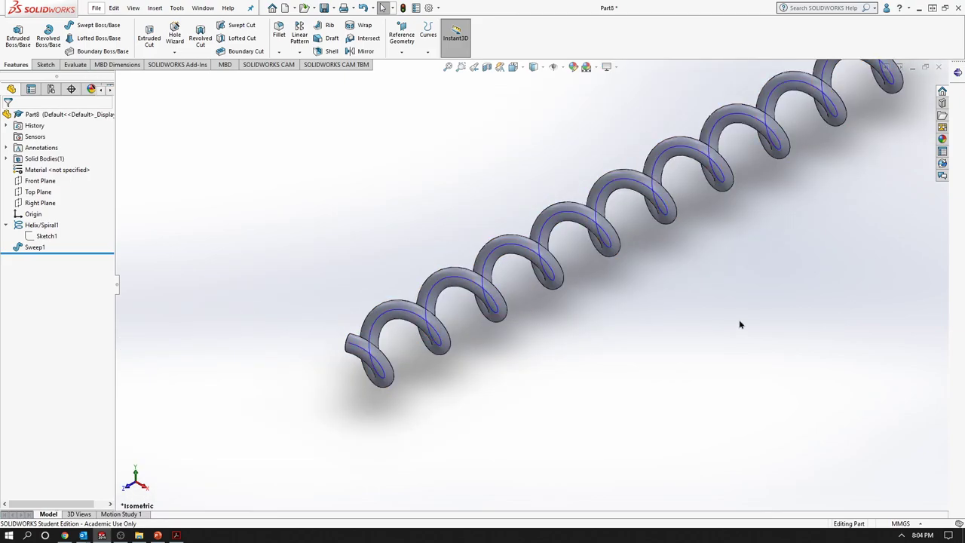
right_click(412, 317)
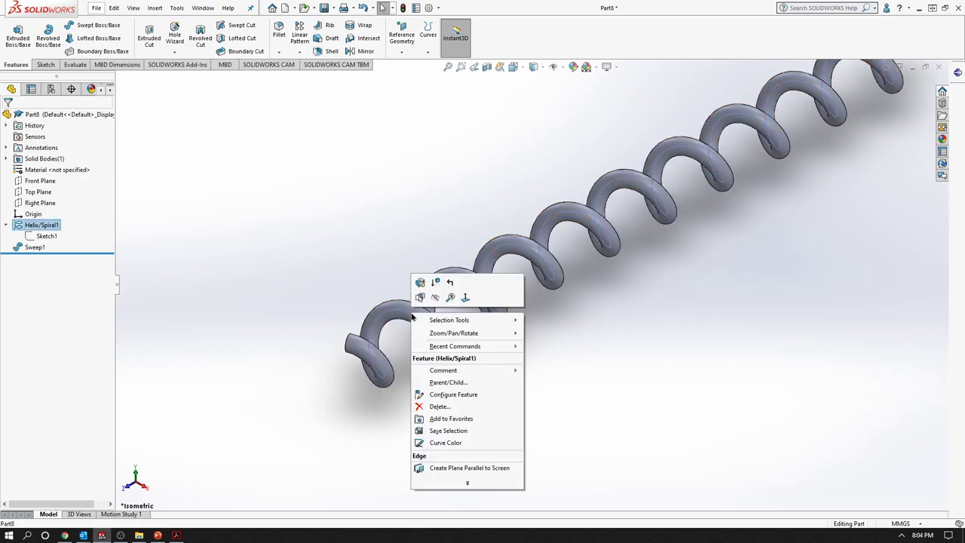
click(442, 308)
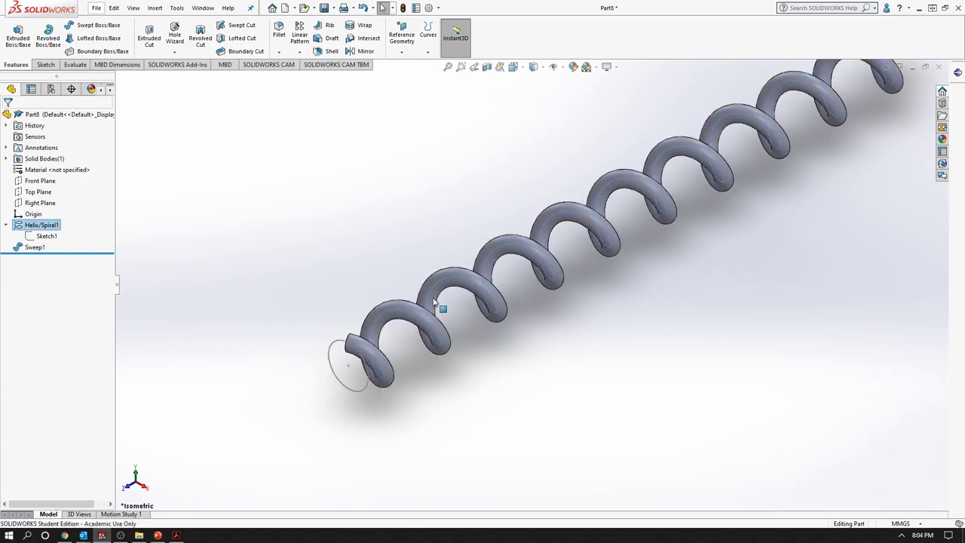
scroll(566, 345, up, 3)
scroll(671, 306, down, 2)
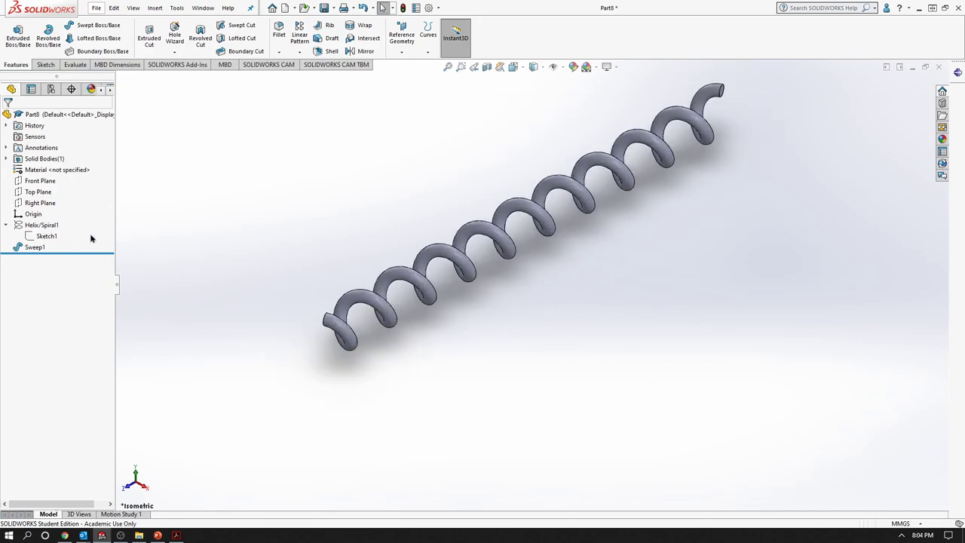
right_click(36, 225)
click(588, 416)
scroll(701, 241, up, 2)
scroll(472, 230, down, 3)
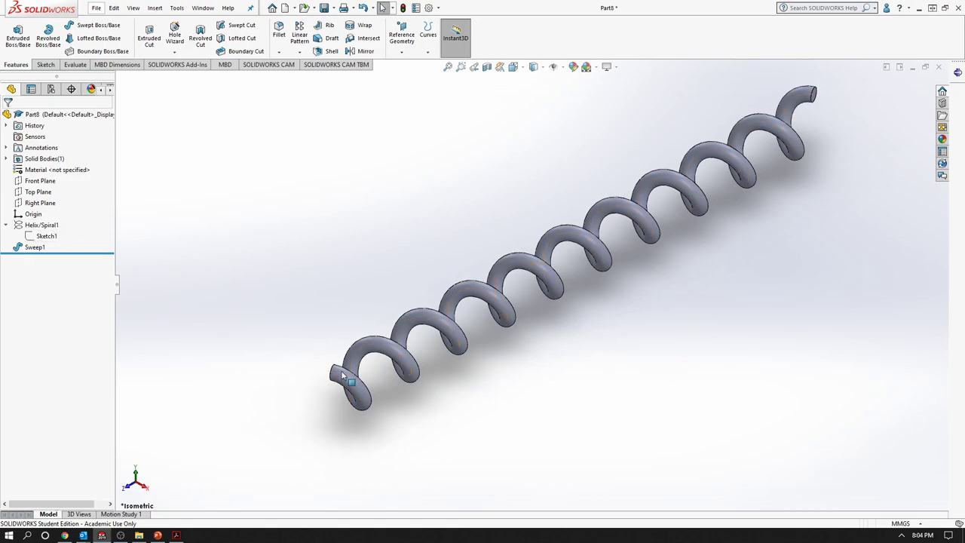
right_click(42, 226)
click(49, 212)
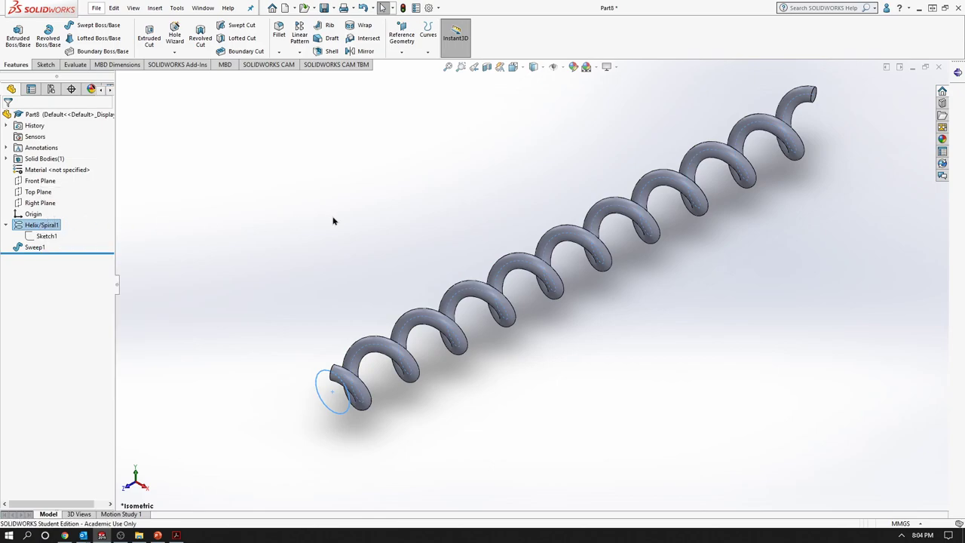
- Delete Sweep1 and confirm, leaving only the bare helix curve
right_click(33, 247)
click(64, 304)
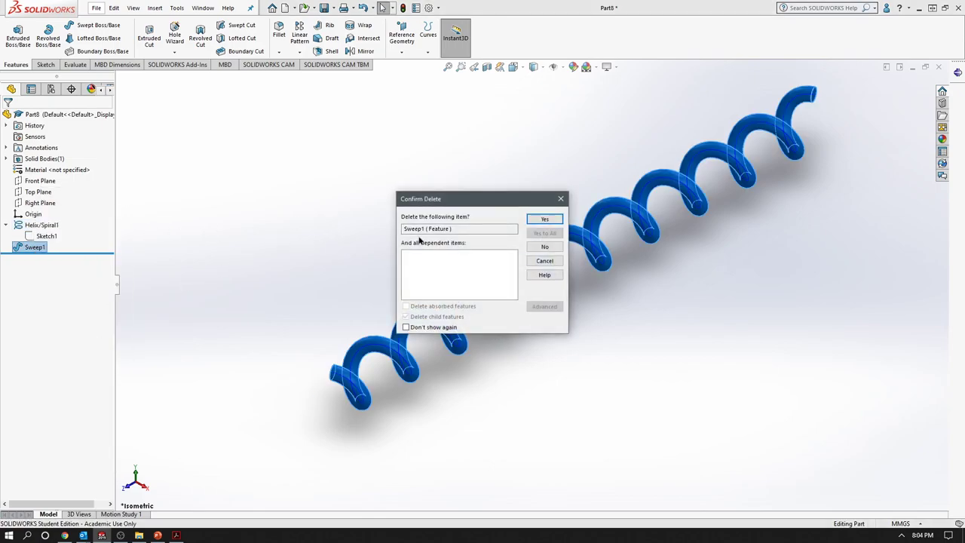
click(544, 219)
scroll(560, 325, up, 1)
scroll(562, 320, down, 2)
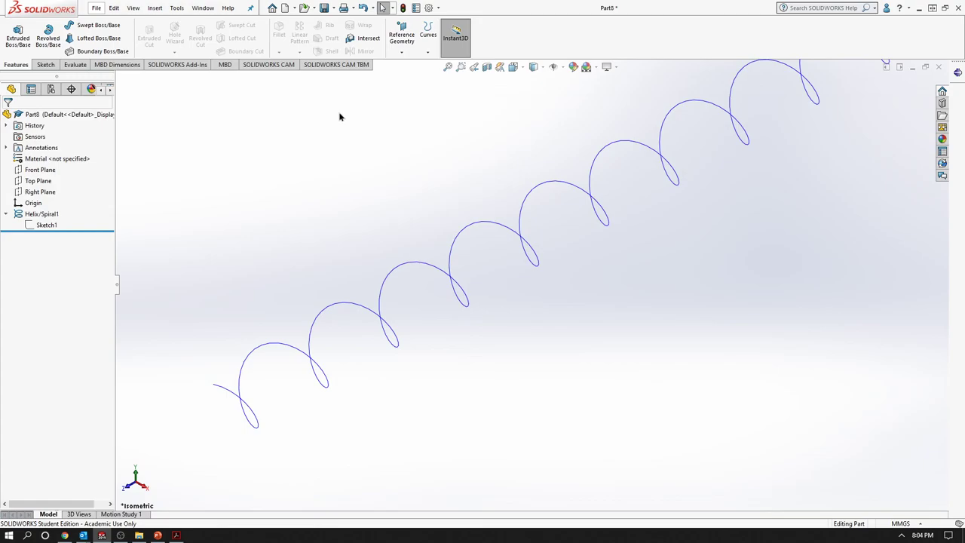
click(400, 51)
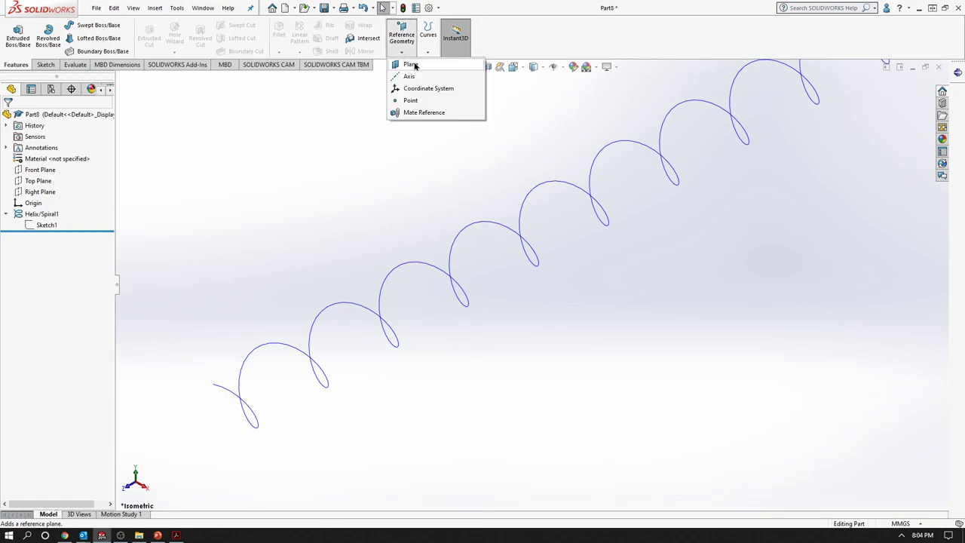
- Create Plane1 through the helix start point, perpendicular to the helix curve
click(413, 64)
scroll(359, 233, up, 1)
scroll(382, 348, down, 2)
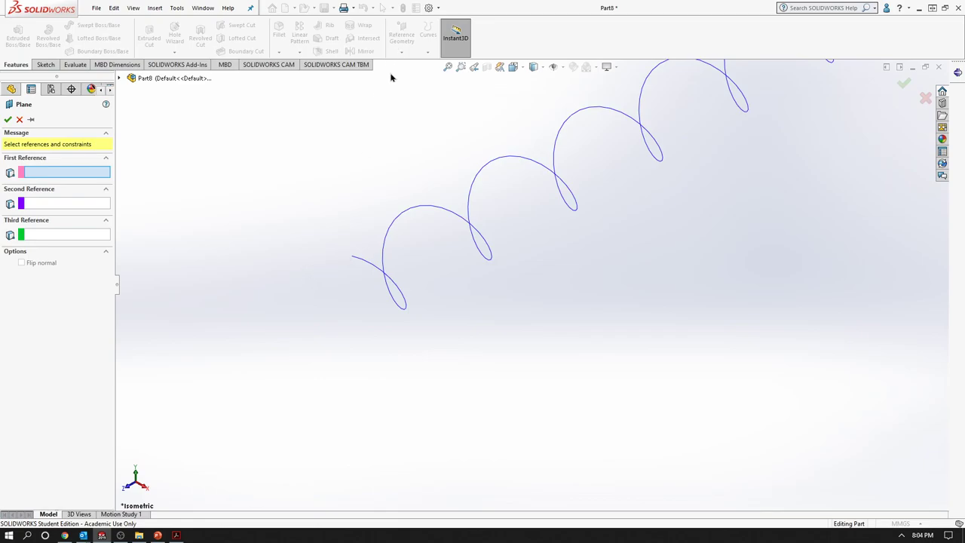
click(19, 120)
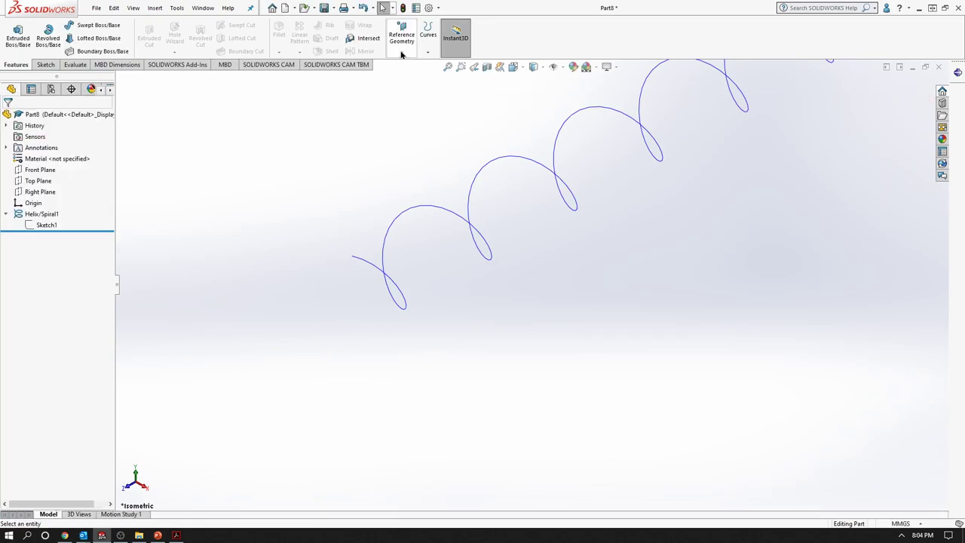
click(404, 56)
click(411, 65)
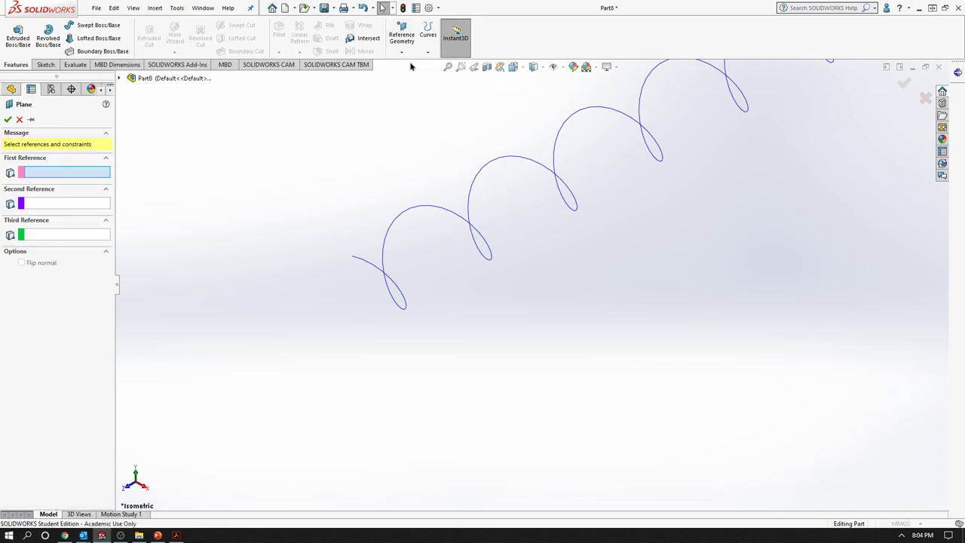
click(351, 257)
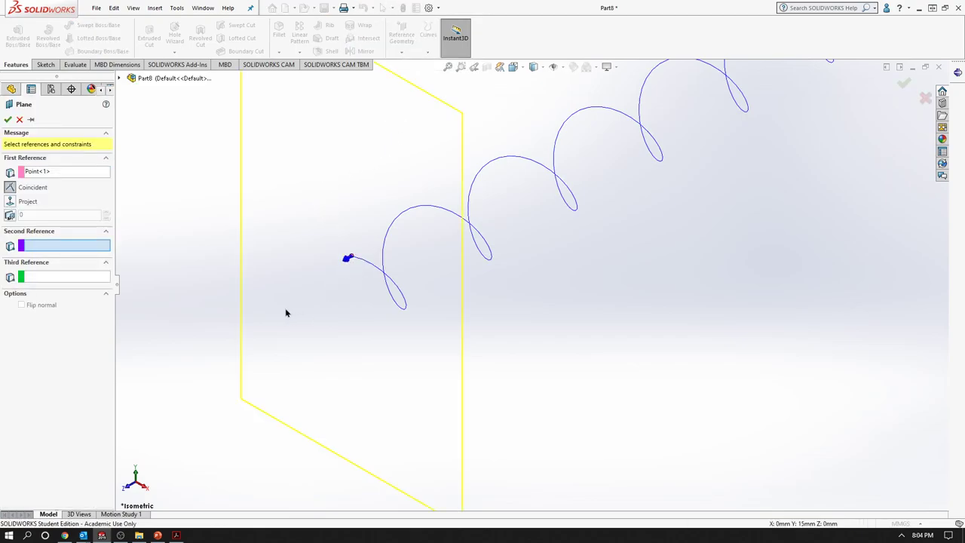
click(530, 165)
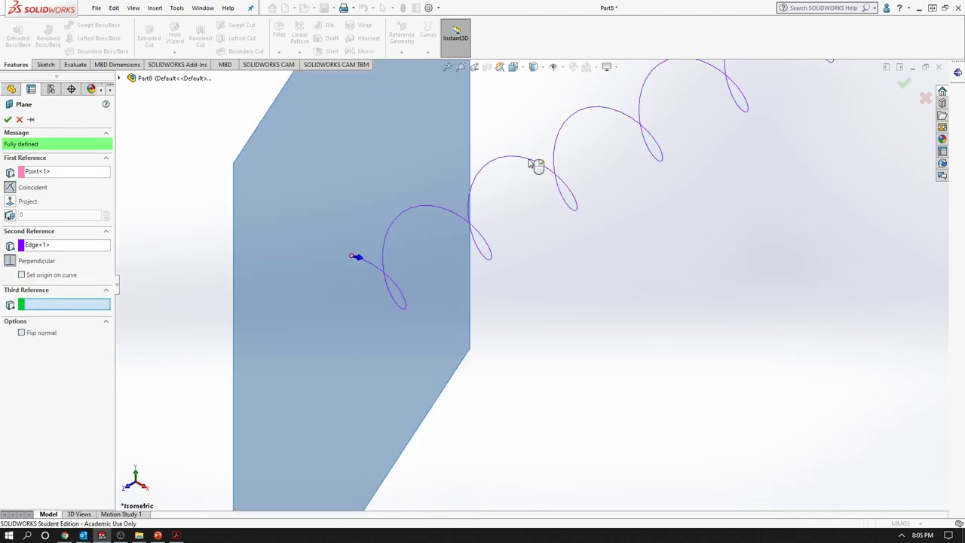
click(8, 120)
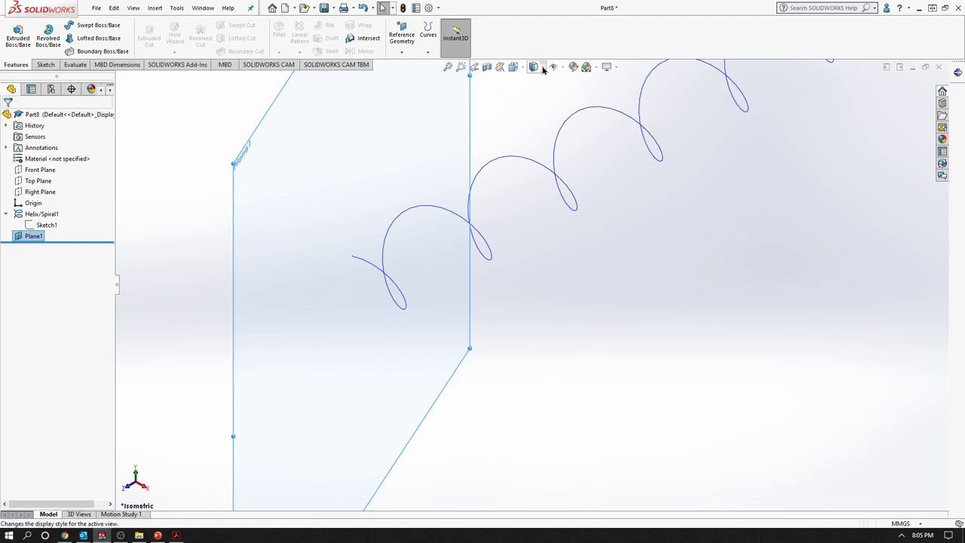
- Orient the view normal to Plane1 and turn on origin display
click(513, 67)
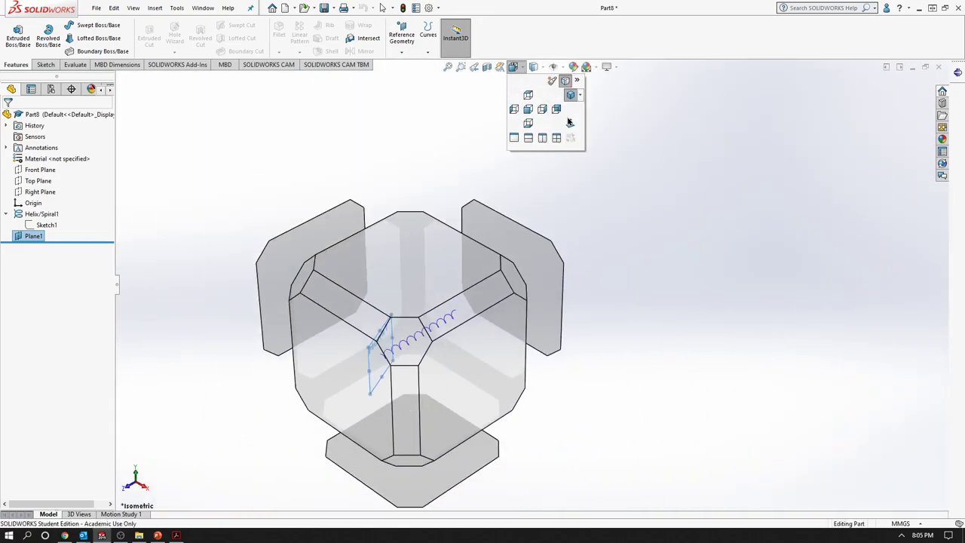
click(569, 122)
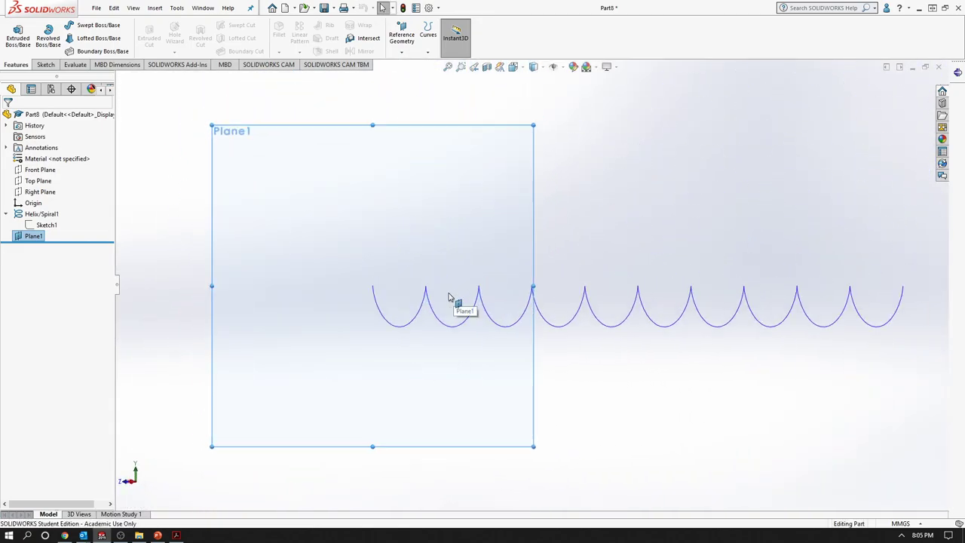
scroll(362, 306, down, 3)
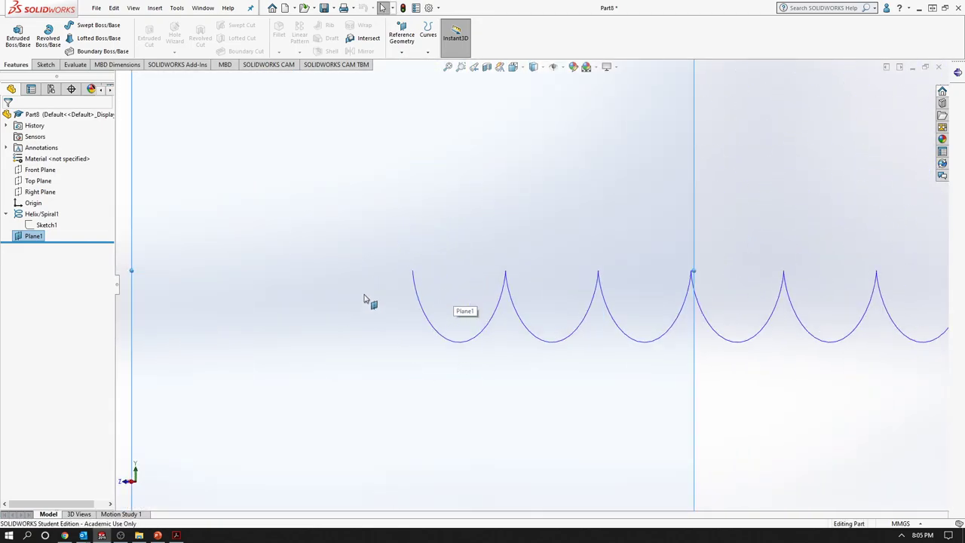
click(562, 68)
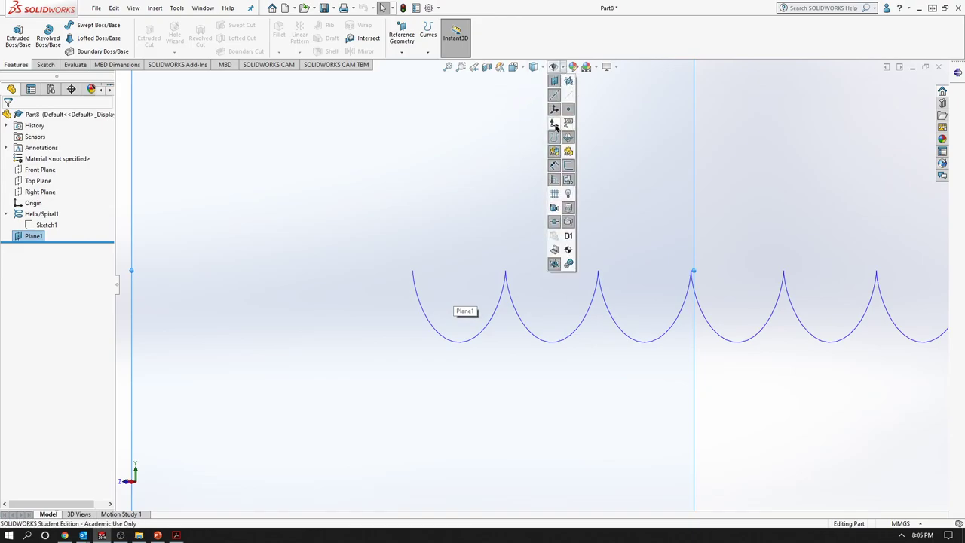
click(555, 126)
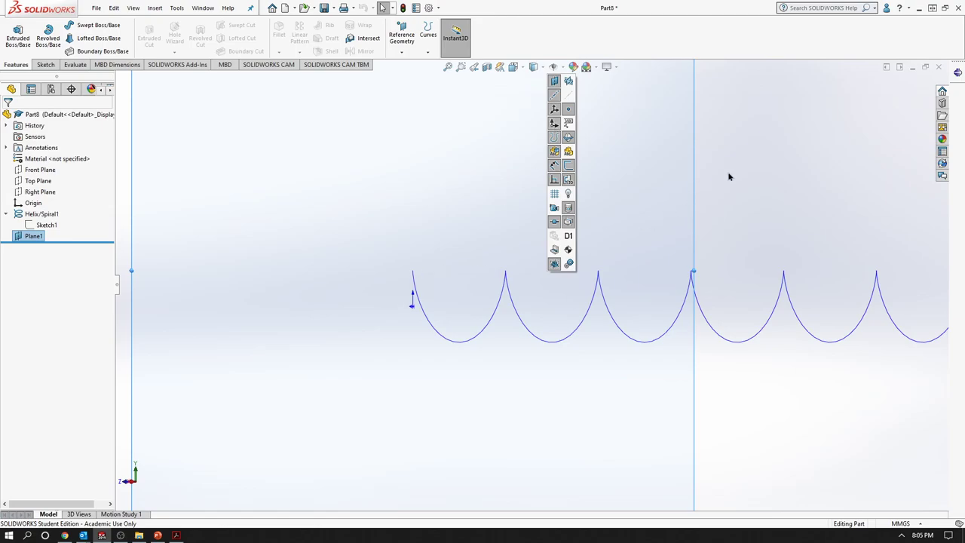
- Face Plane1 again with Ctrl+8 and bring up Plane1's options from the Sketch tab
key(ctrl+8)
scroll(394, 253, down, 2)
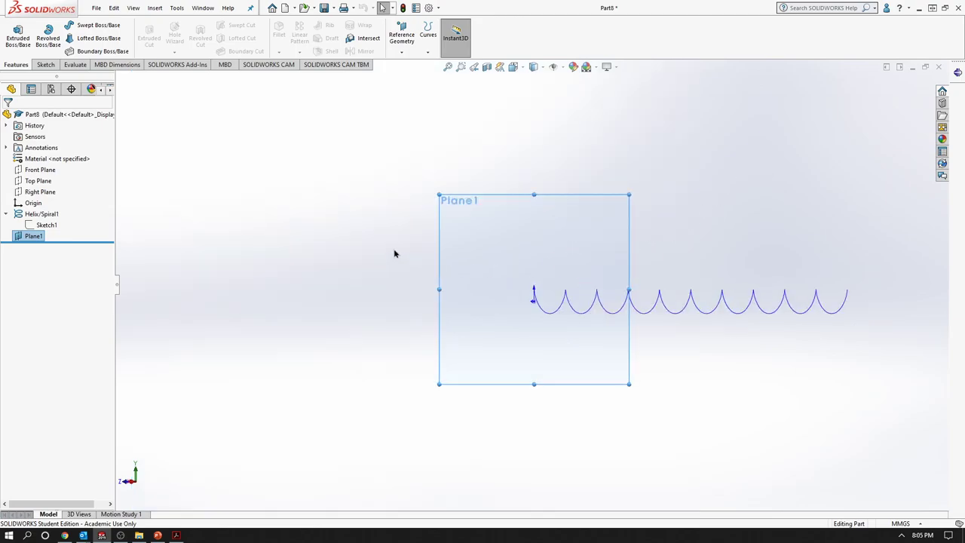
scroll(577, 263, down, 2)
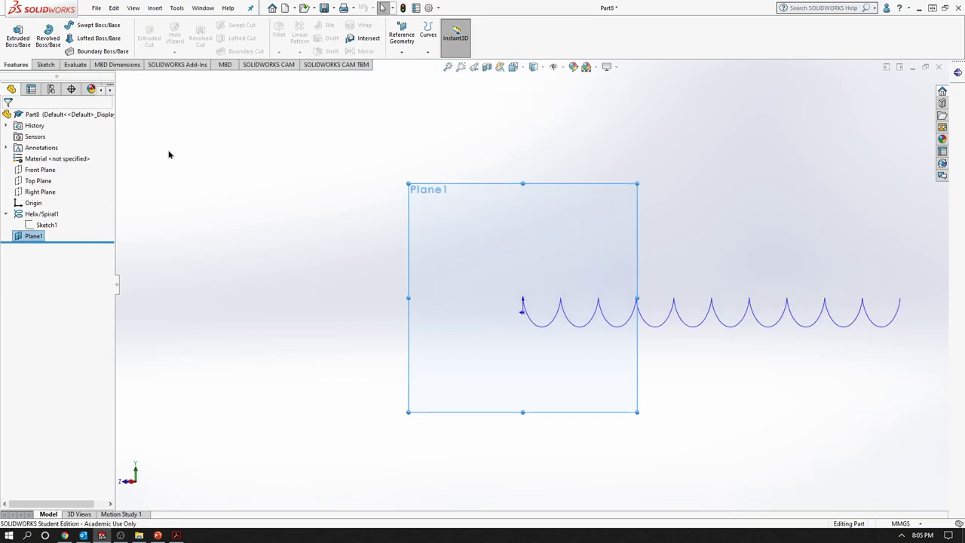
click(49, 66)
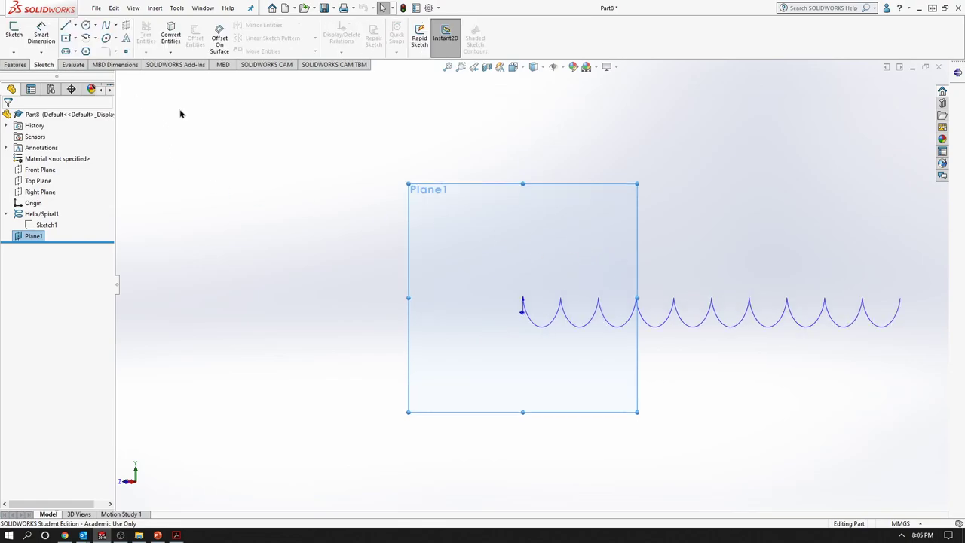
click(324, 141)
right_click(31, 236)
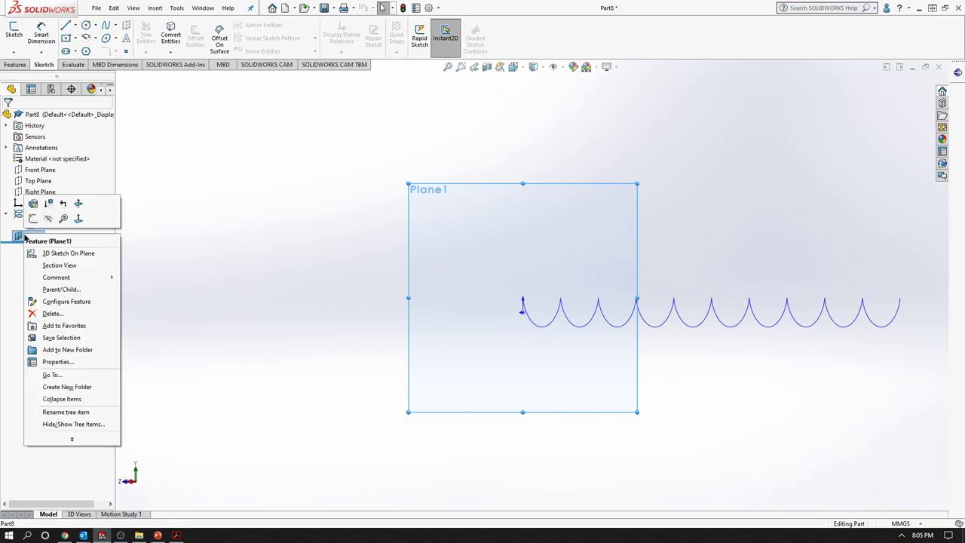
- Sketch a small centred rectangle on Plane1 at the helix start point
click(33, 220)
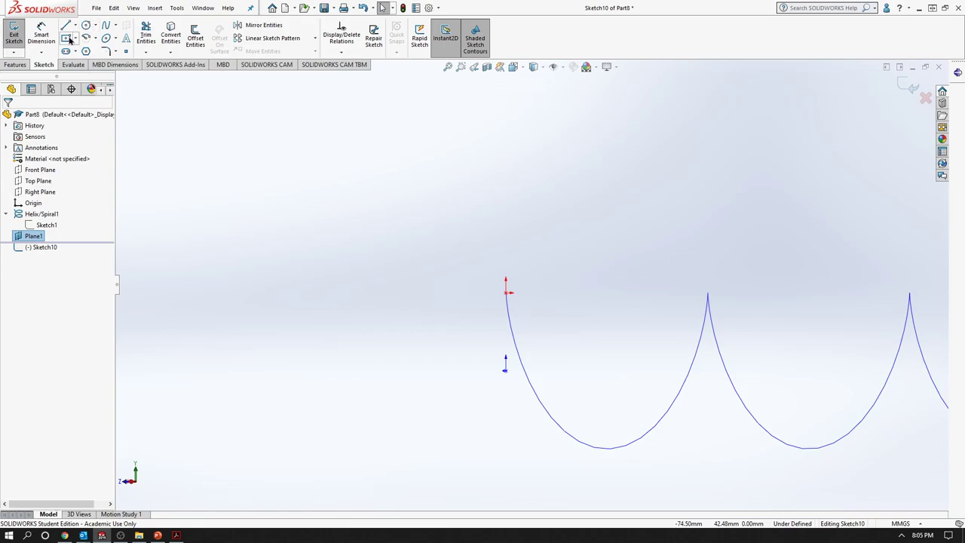
click(66, 37)
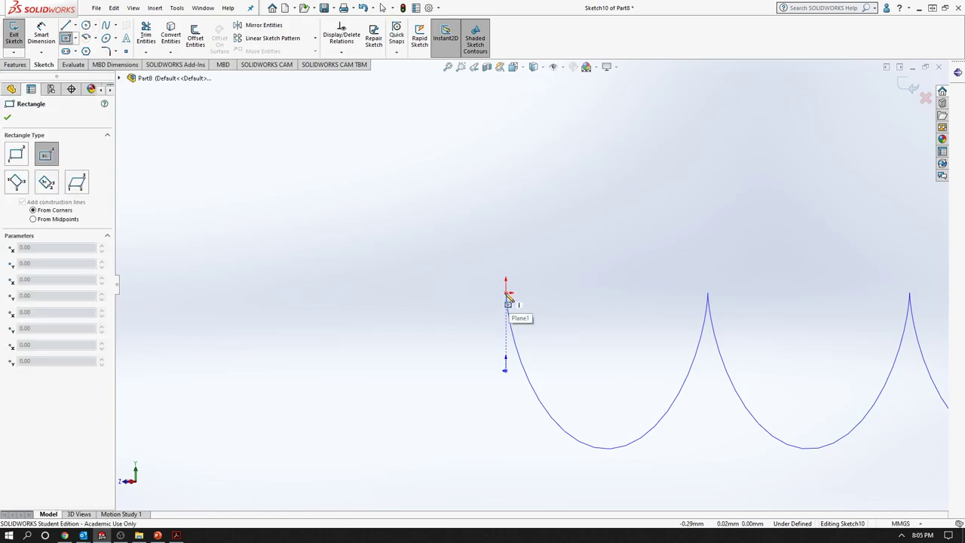
click(505, 292)
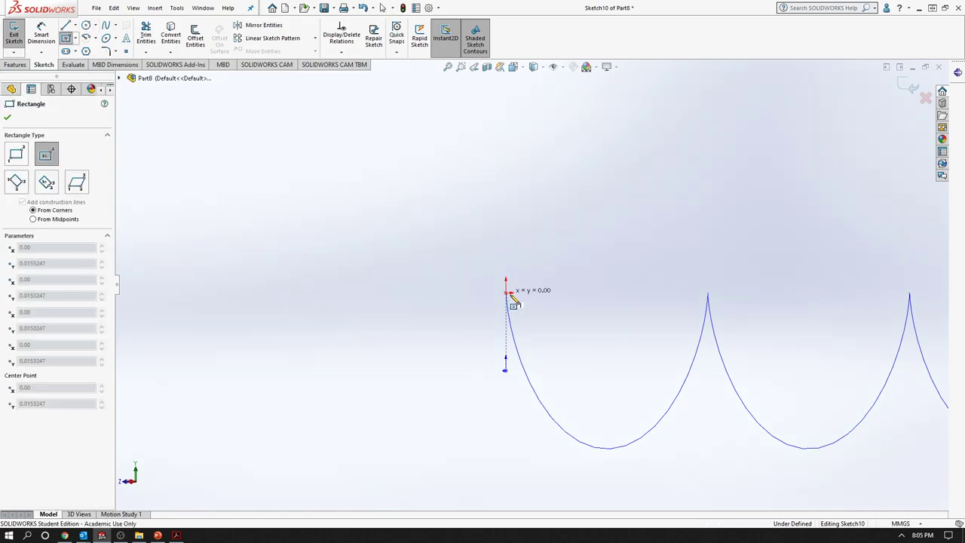
click(521, 302)
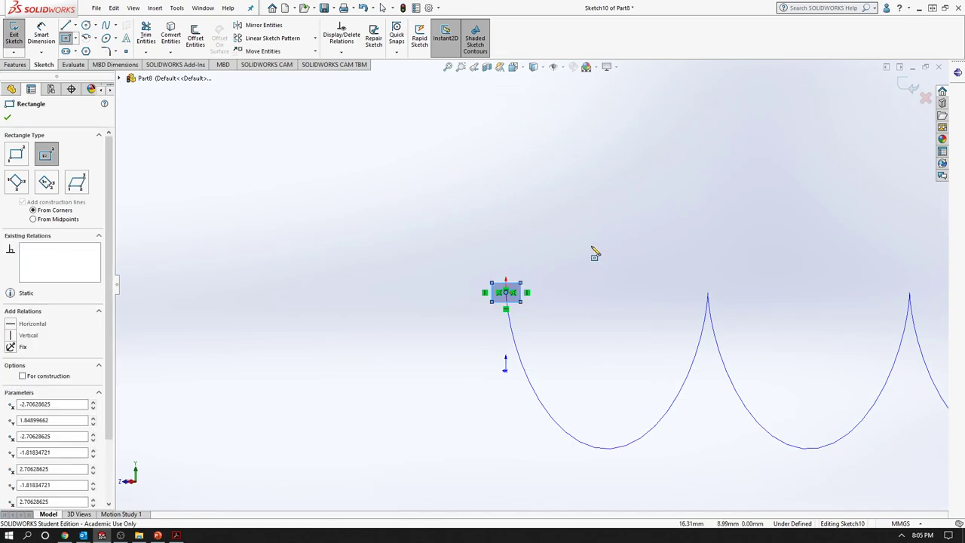
click(8, 116)
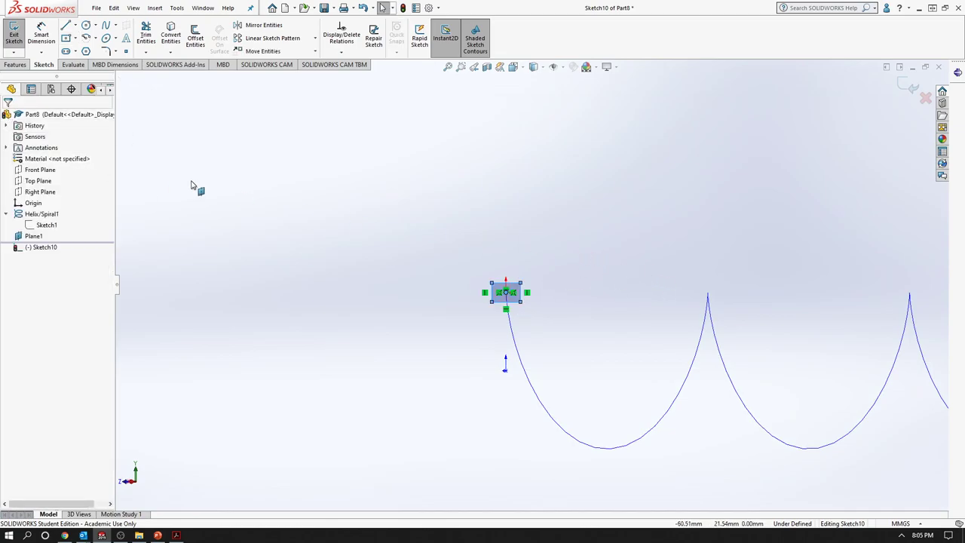
key(f)
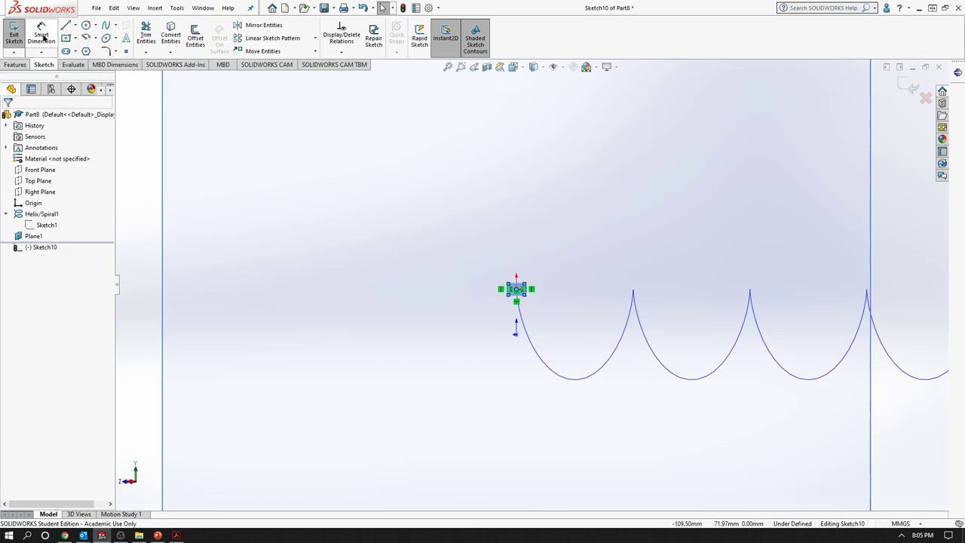
scroll(517, 297, down, 3)
scroll(517, 297, down, 4)
scroll(603, 218, down, 1)
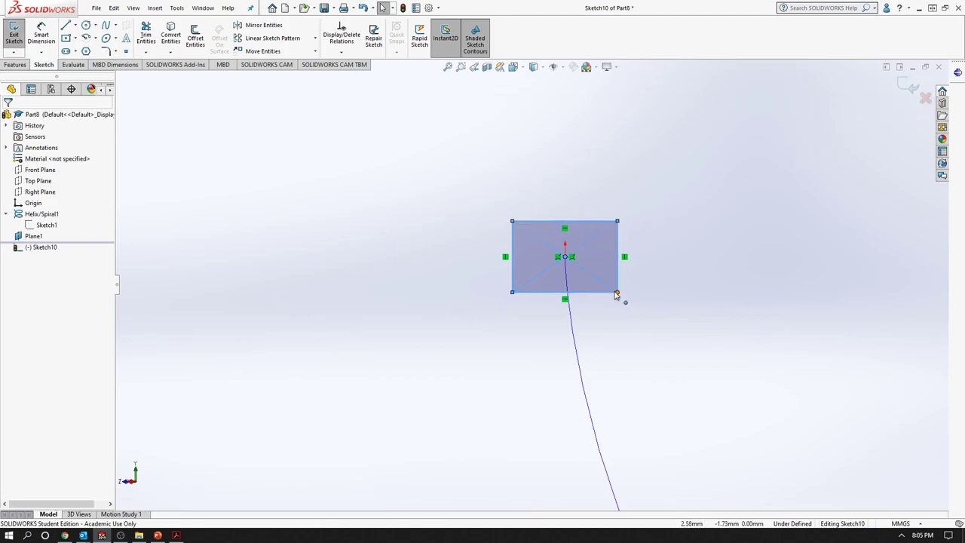
- Exit Sketch10, dismiss the security notification, and switch to isometric view
key(ctrl+1)
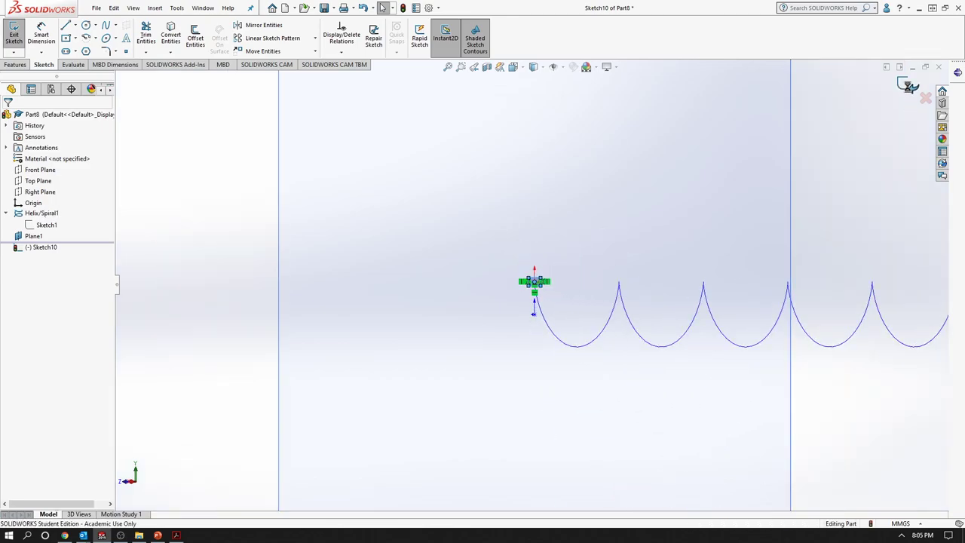
click(910, 89)
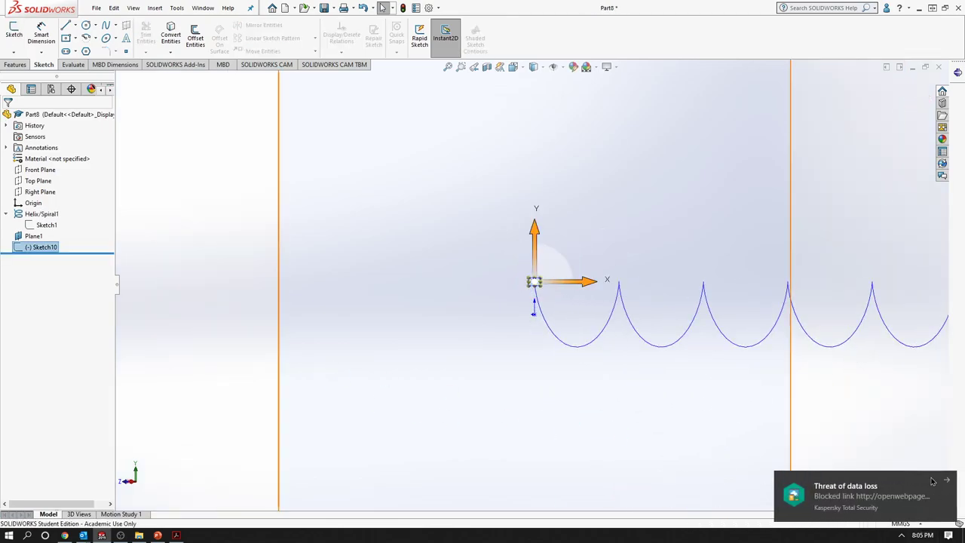
click(947, 479)
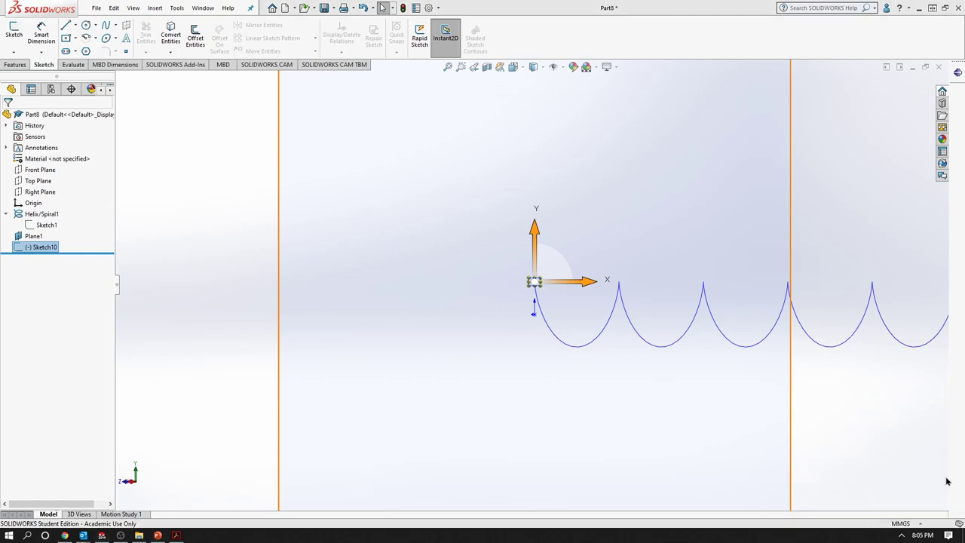
click(289, 306)
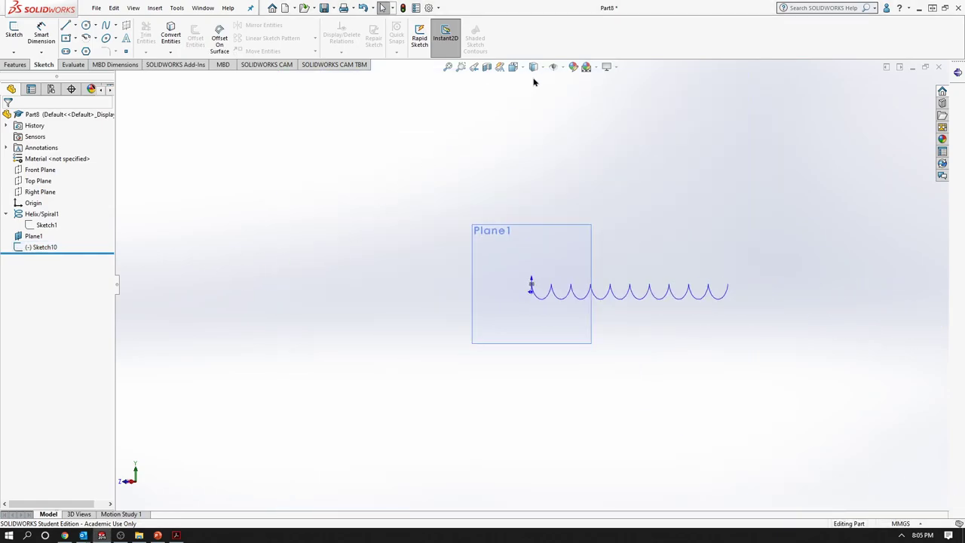
click(513, 68)
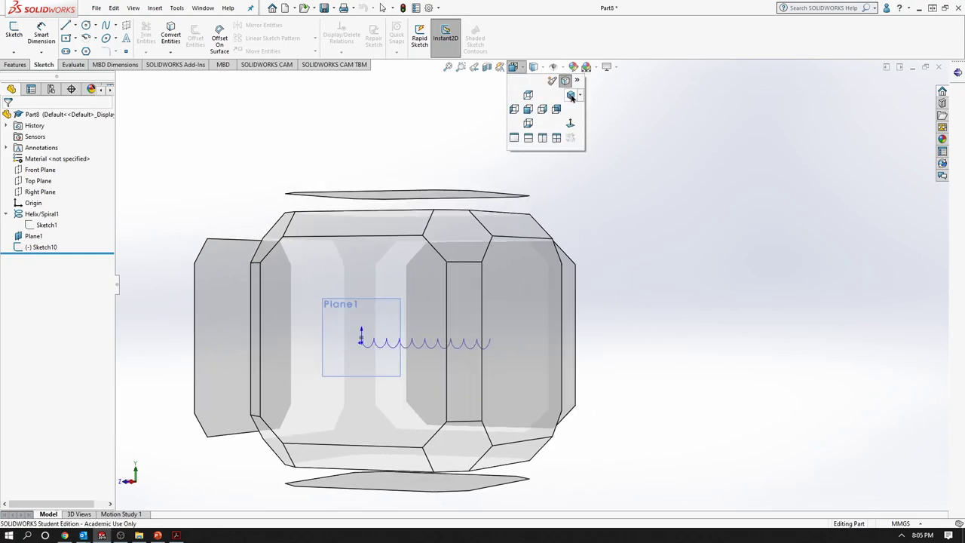
click(571, 96)
scroll(486, 315, down, 2)
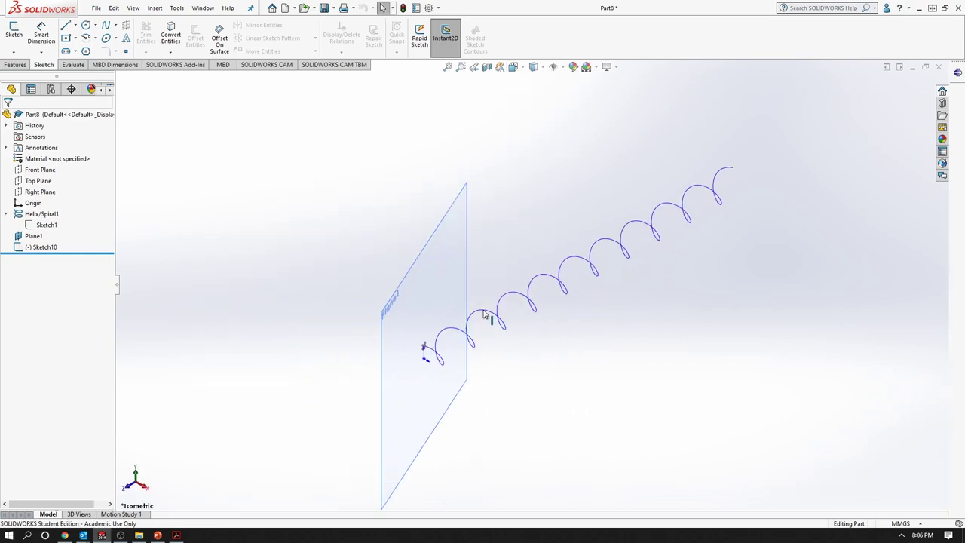
- Sweep the square Sketch10 profile along Helix/Spiral1 to create Sweep2
click(21, 66)
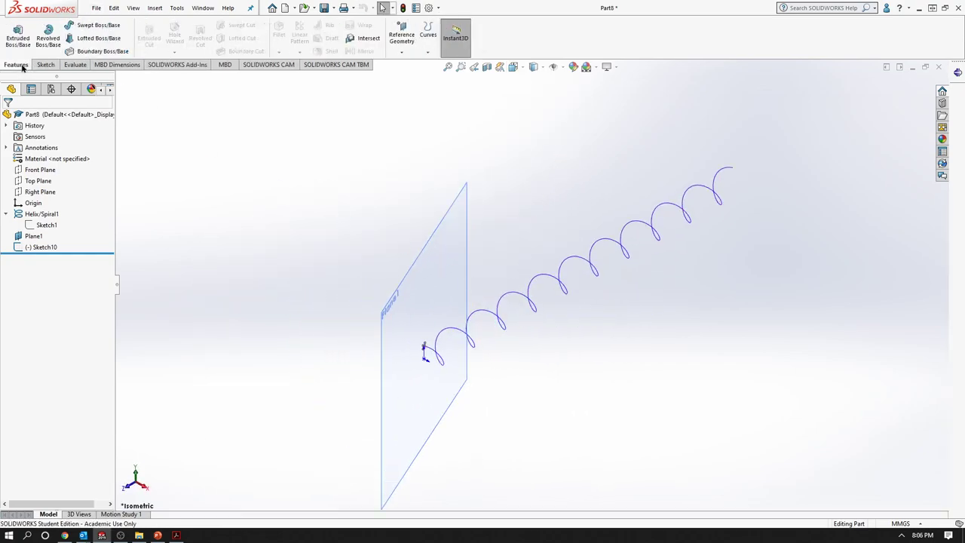
click(96, 25)
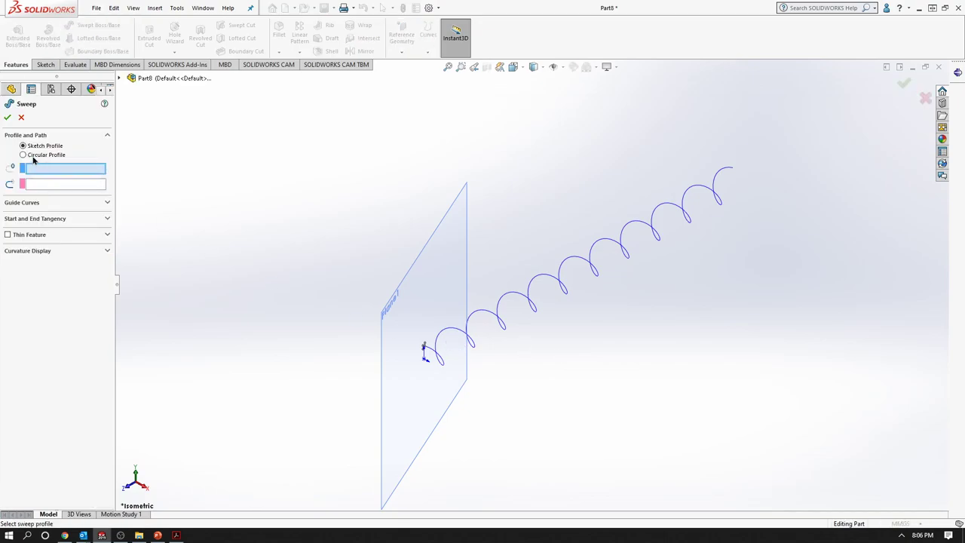
scroll(474, 258, down, 2)
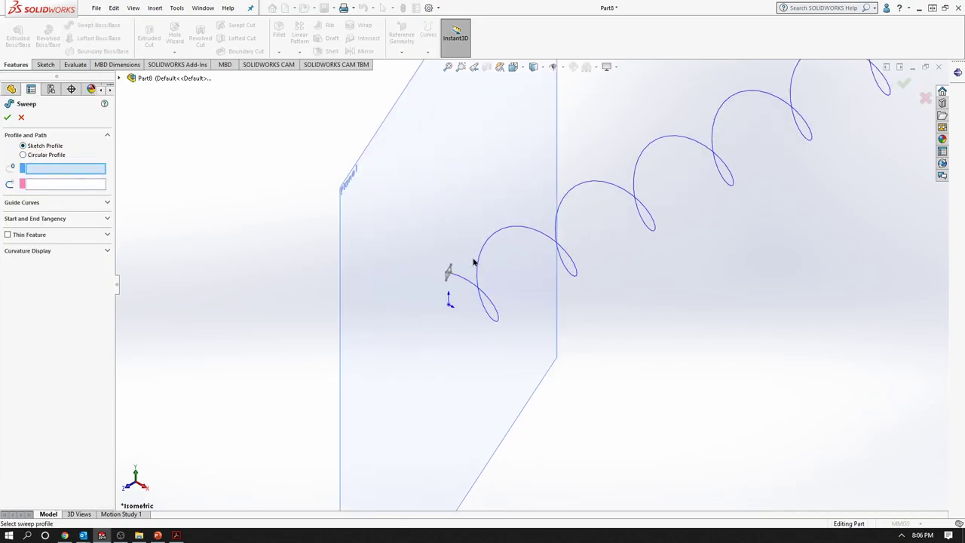
scroll(429, 267, down, 5)
scroll(582, 340, down, 2)
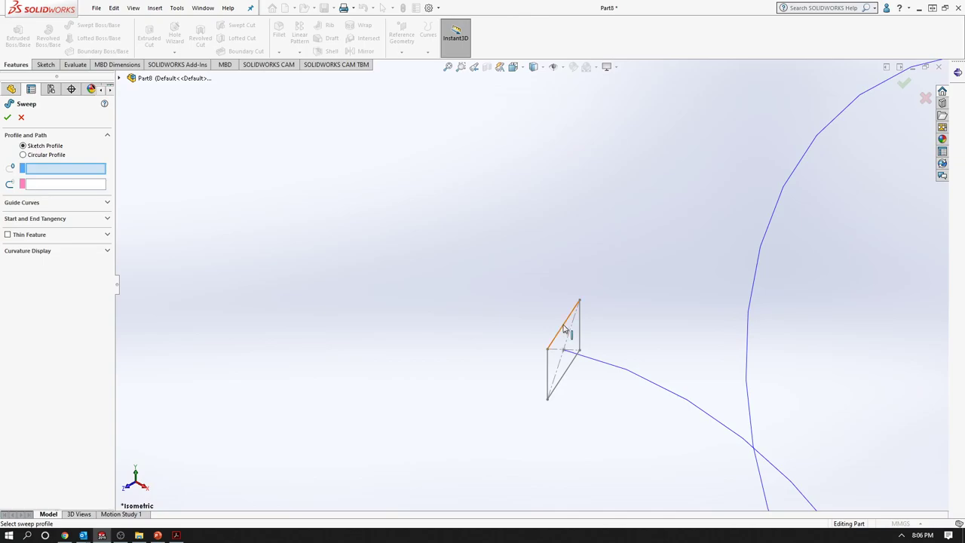
click(563, 329)
scroll(580, 332, up, 2)
scroll(603, 328, up, 2)
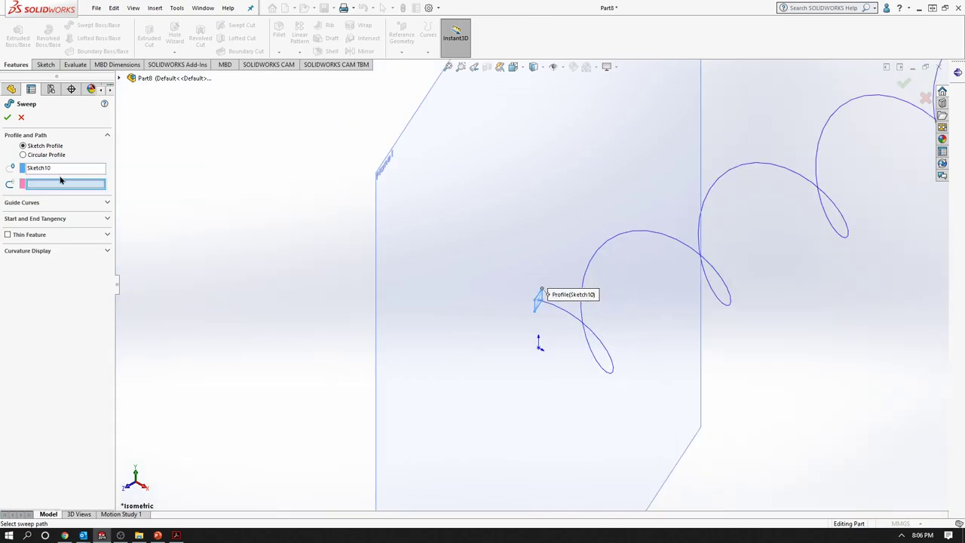
click(752, 165)
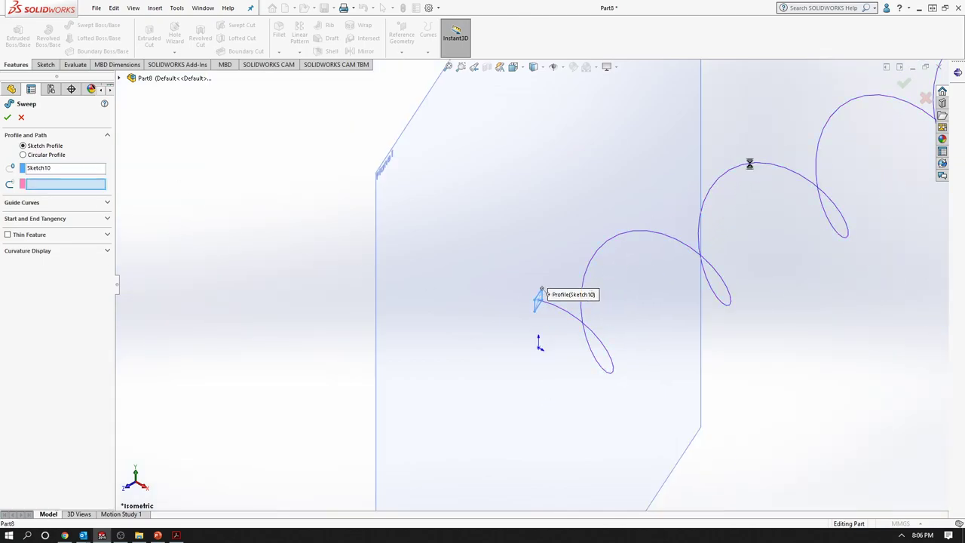
scroll(832, 367, up, 2)
scroll(832, 367, up, 2)
scroll(762, 282, up, 1)
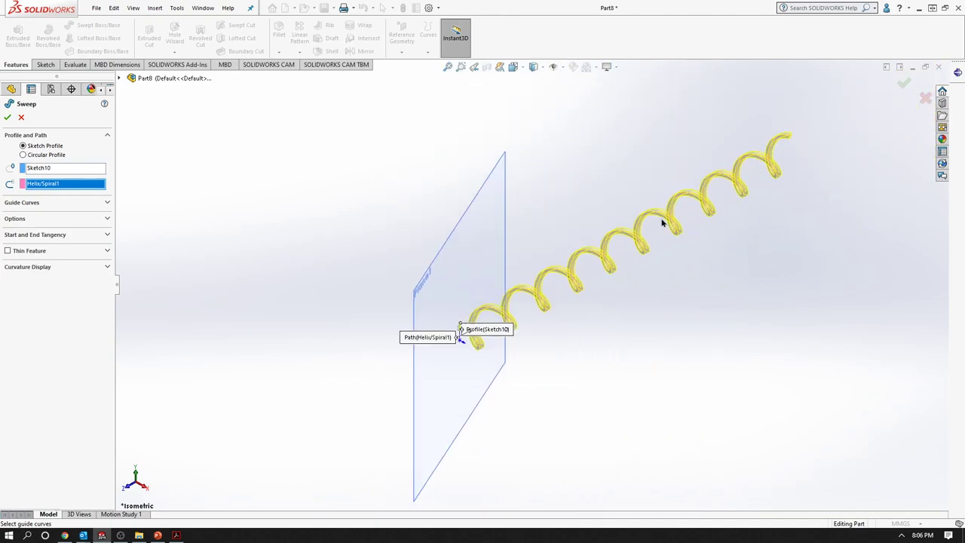
scroll(498, 255, down, 1)
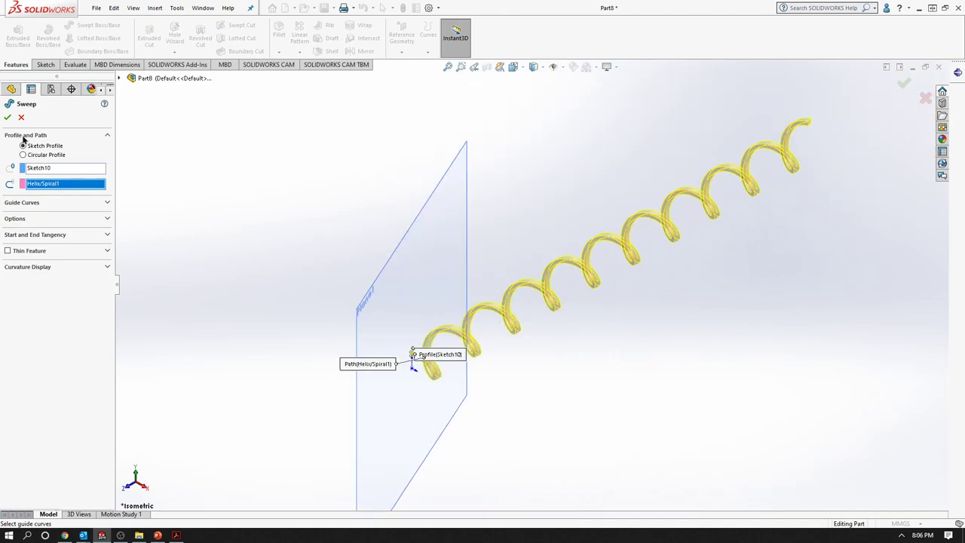
click(8, 118)
- Hide Plane1 and expand Sweep2 to reveal its Sketch10 profile
click(34, 249)
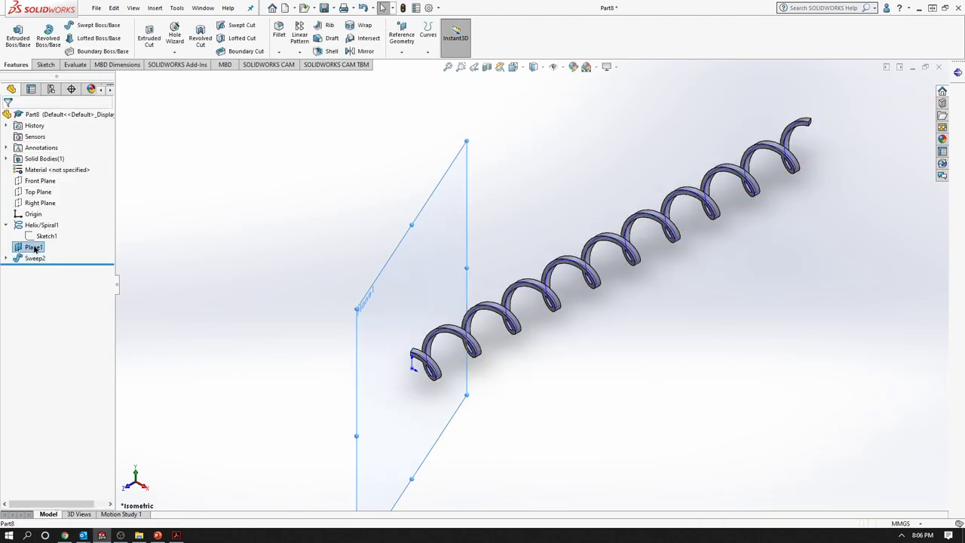
right_click(34, 249)
click(59, 234)
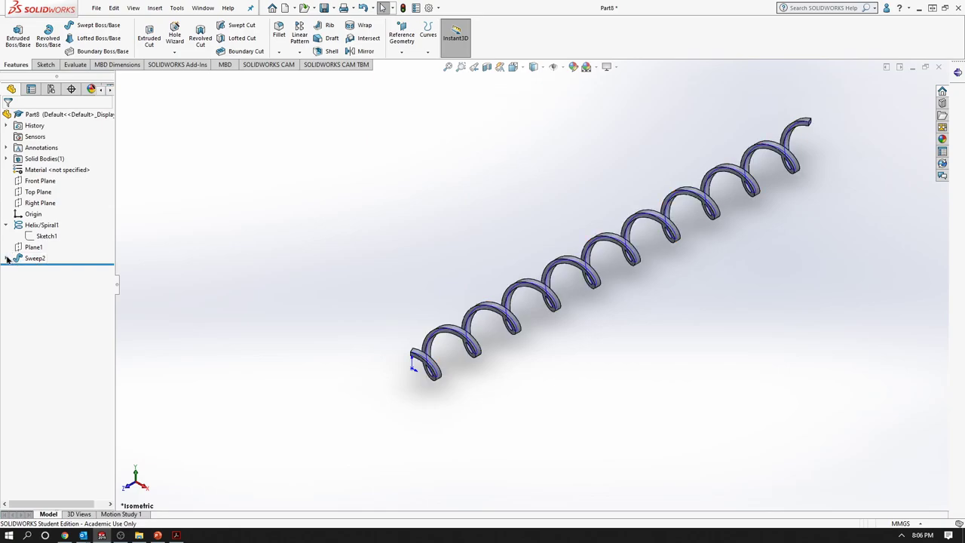
right_click(31, 259)
click(203, 263)
click(40, 260)
click(6, 258)
- Inspect Sketch10's options and select the helix to view its dimensions
right_click(47, 271)
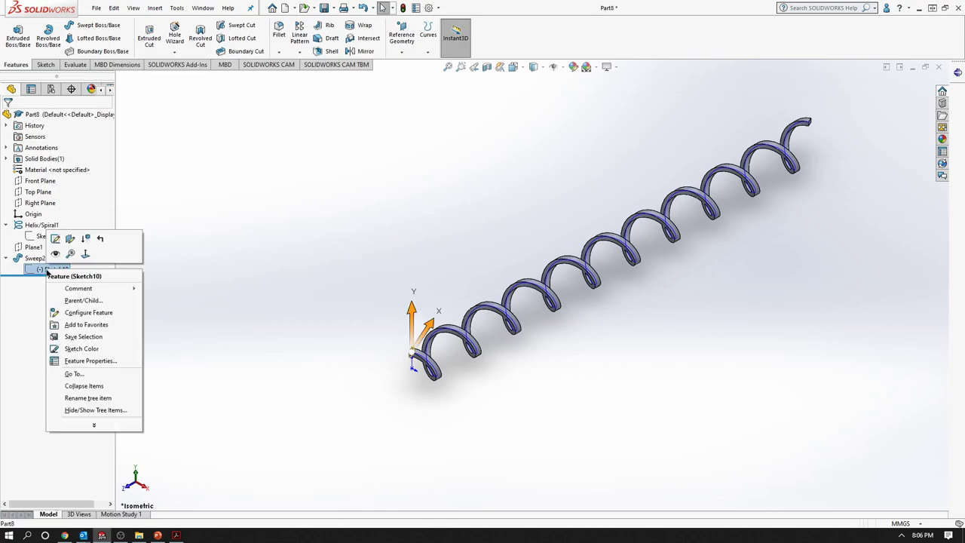
click(56, 265)
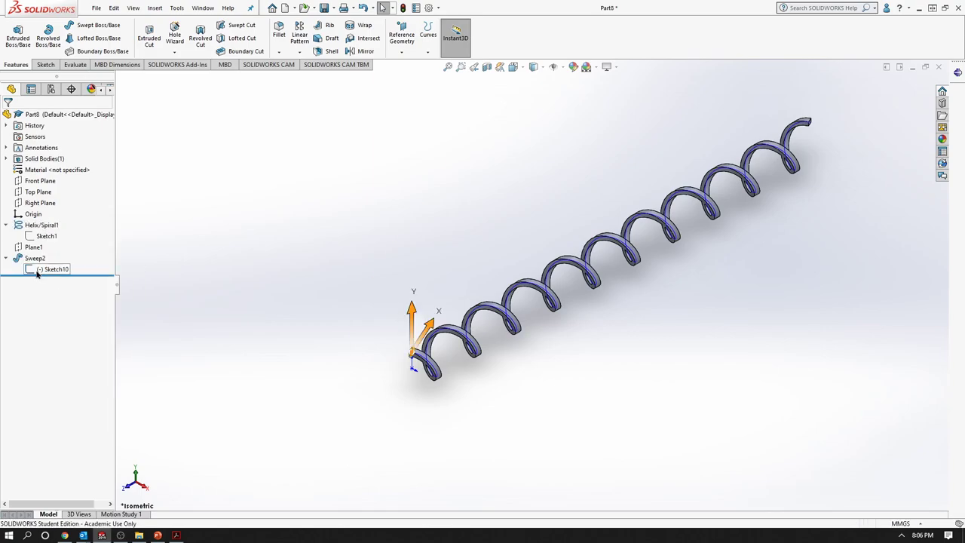
right_click(43, 270)
click(234, 282)
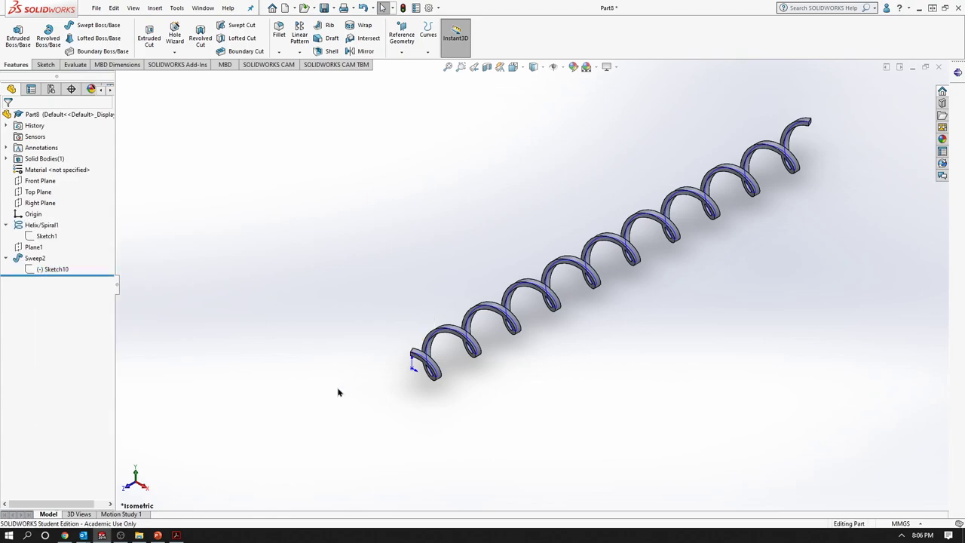
scroll(427, 345, down, 3)
scroll(426, 345, down, 1)
click(383, 342)
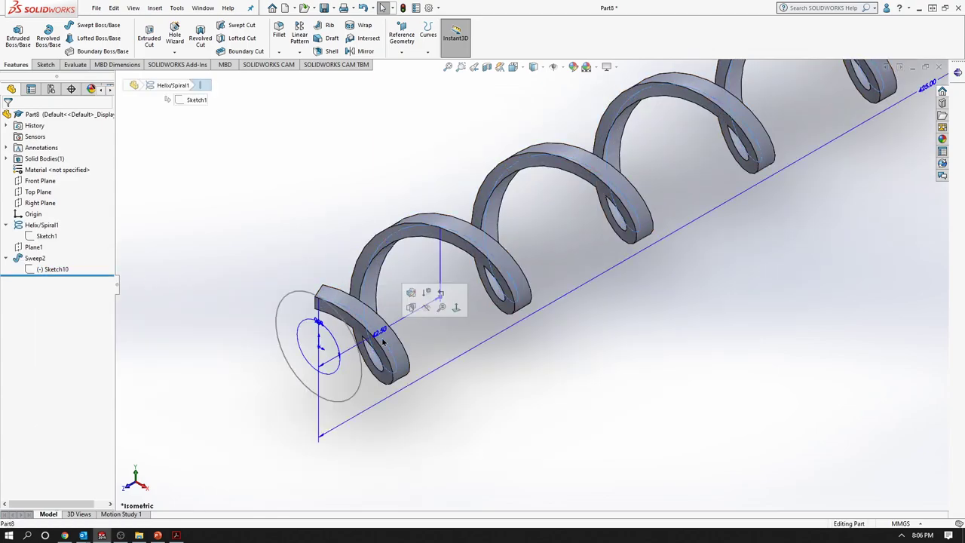
click(431, 310)
- Orbit the spring end-on, then return to the isometric view
scroll(589, 402, up, 3)
scroll(664, 103, up, 2)
scroll(668, 106, down, 1)
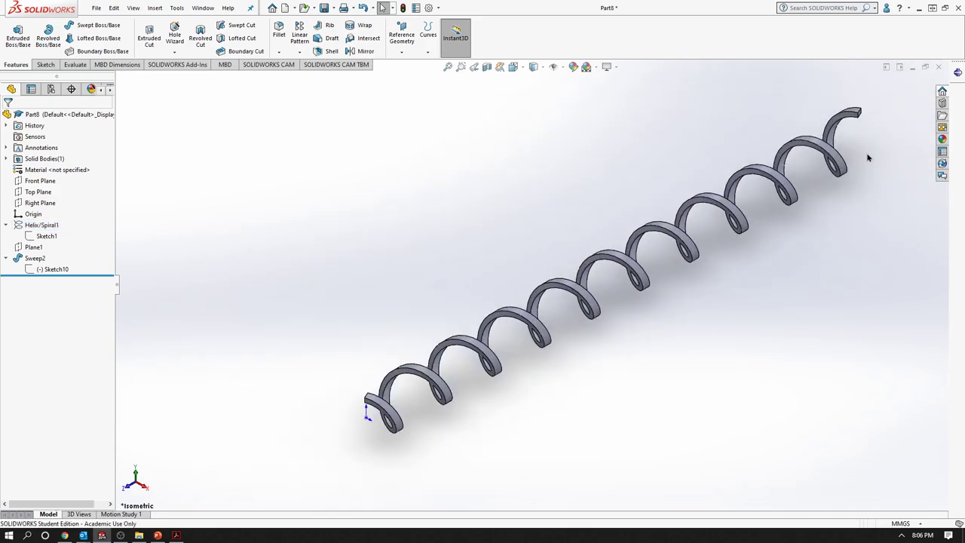
scroll(868, 155, up, 1)
scroll(739, 220, down, 2)
scroll(752, 219, down, 2)
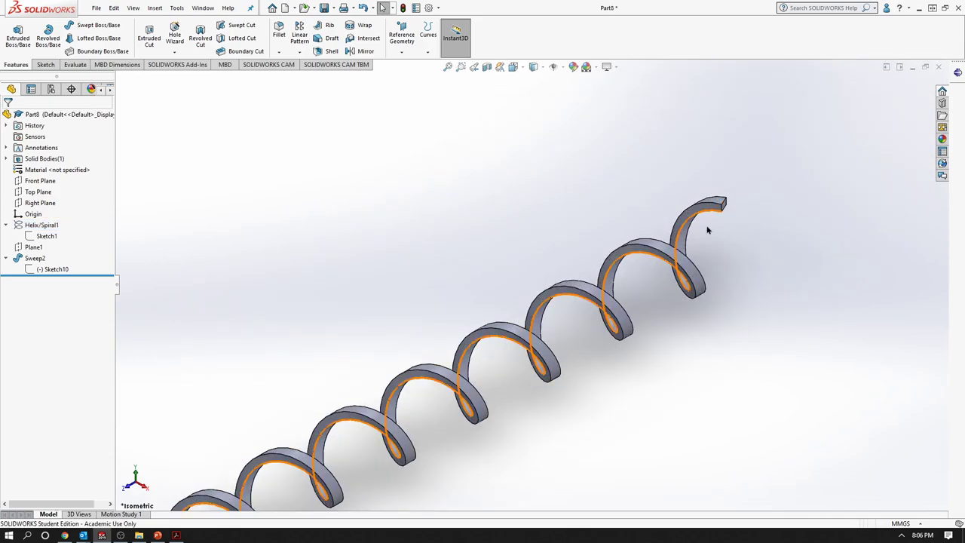
mouse_move(605, 345)
middle_down()
mouse_move(575, 366)
mouse_move(512, 304)
mouse_move(452, 308)
mouse_move(441, 367)
mouse_move(475, 377)
mouse_move(525, 334)
mouse_move(575, 328)
mouse_move(578, 337)
middle_up()
click(513, 66)
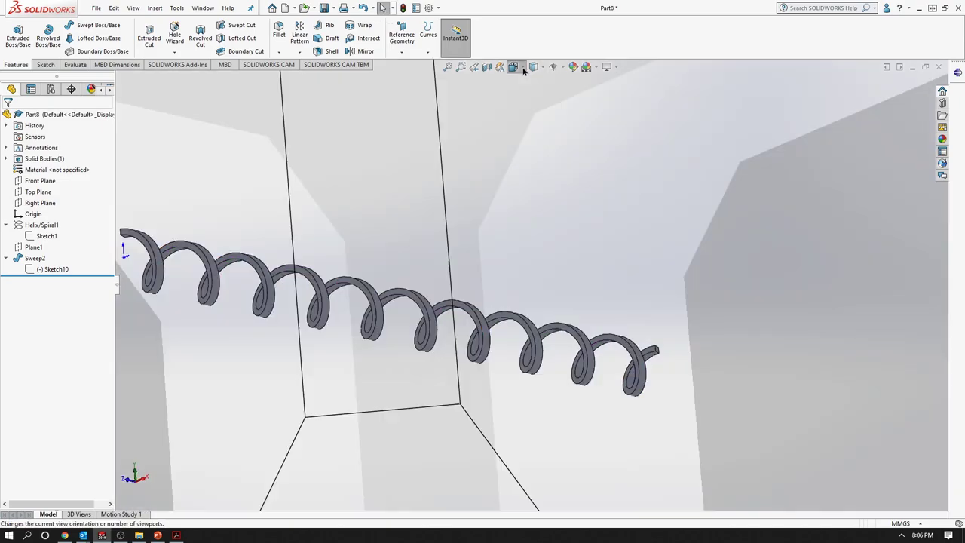
click(571, 95)
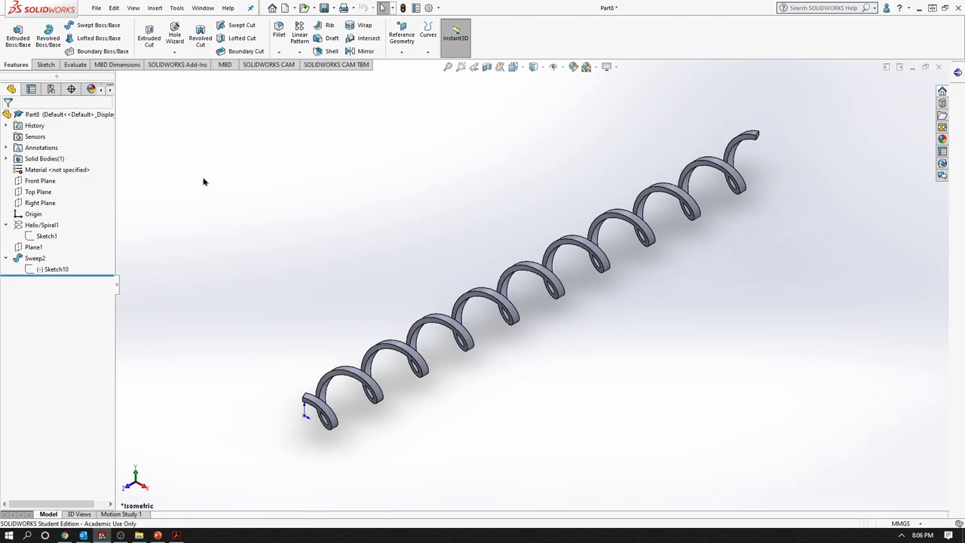
- Reopen the Sweep2 definition and close it unchanged
right_click(48, 269)
click(231, 257)
click(12, 258)
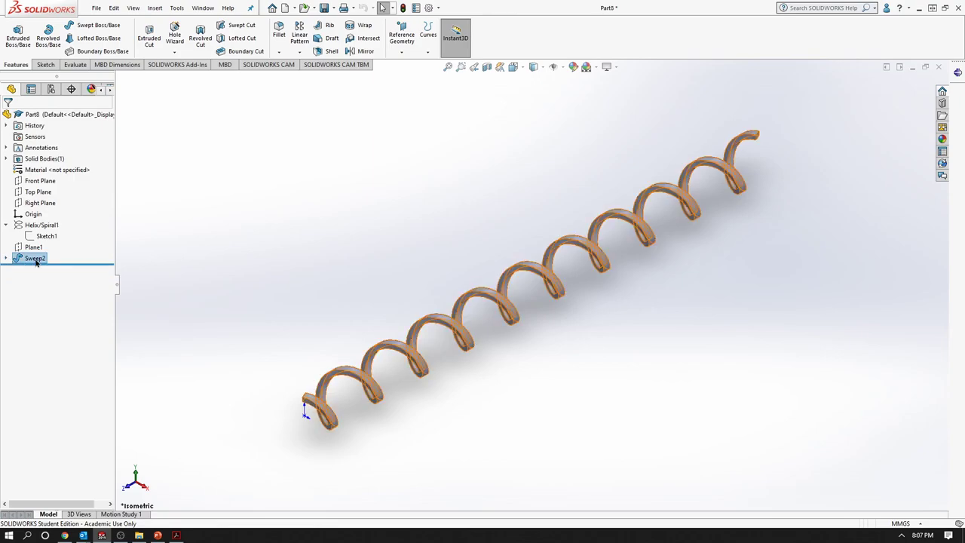
right_click(37, 260)
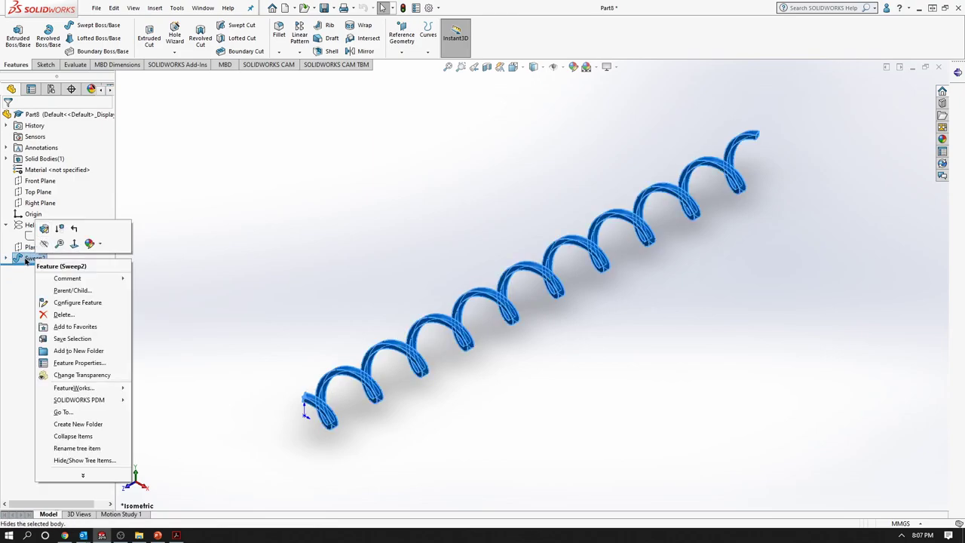
click(44, 231)
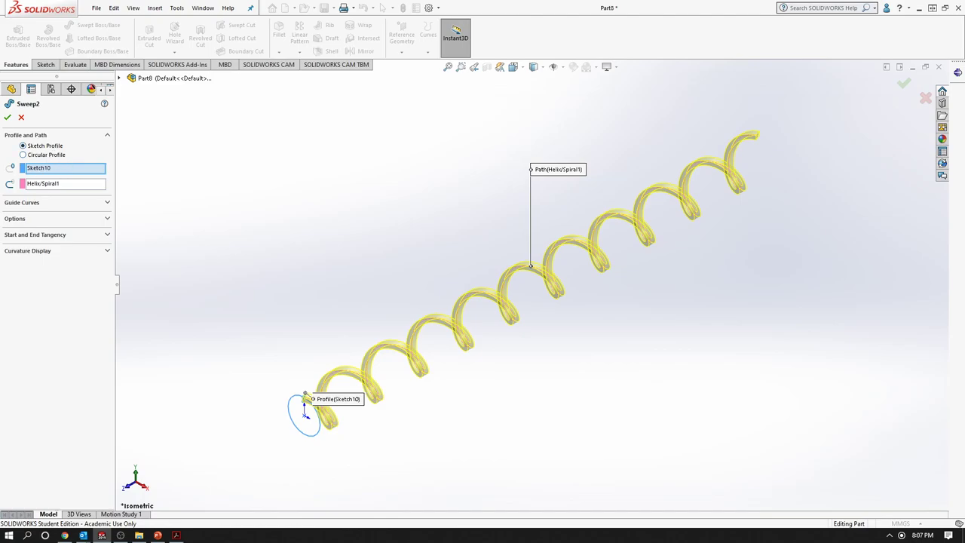
click(8, 117)
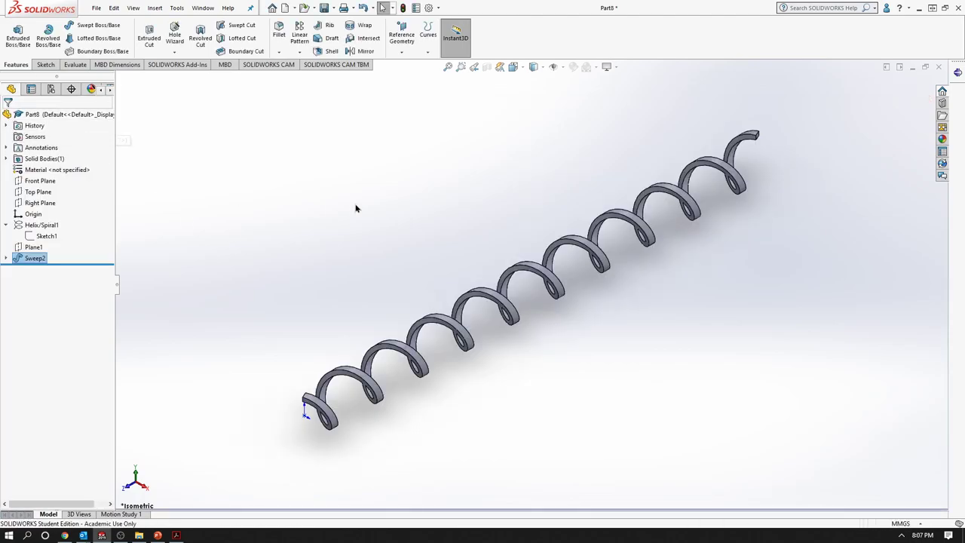
right_click(26, 260)
- Delete Sweep2 and Sketch10, confirming each deletion
click(65, 312)
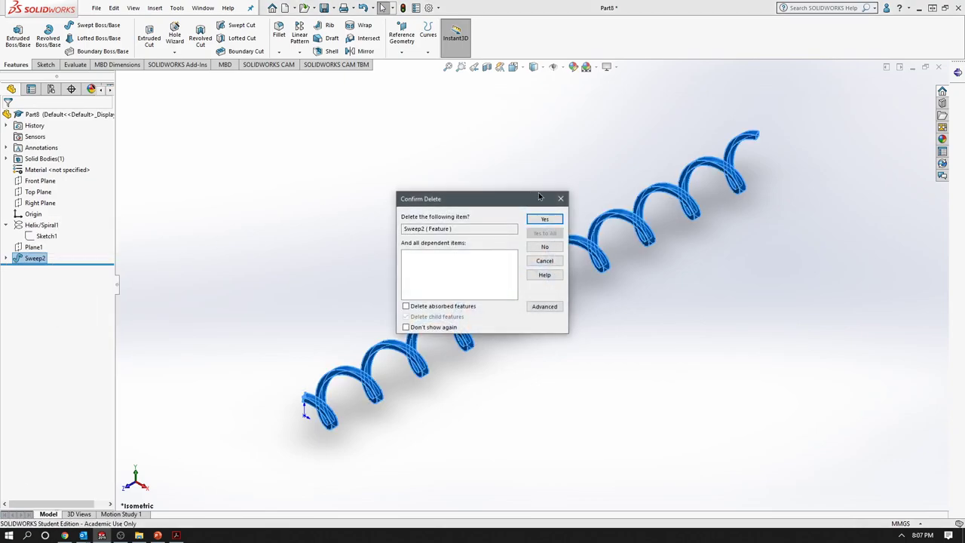
click(544, 219)
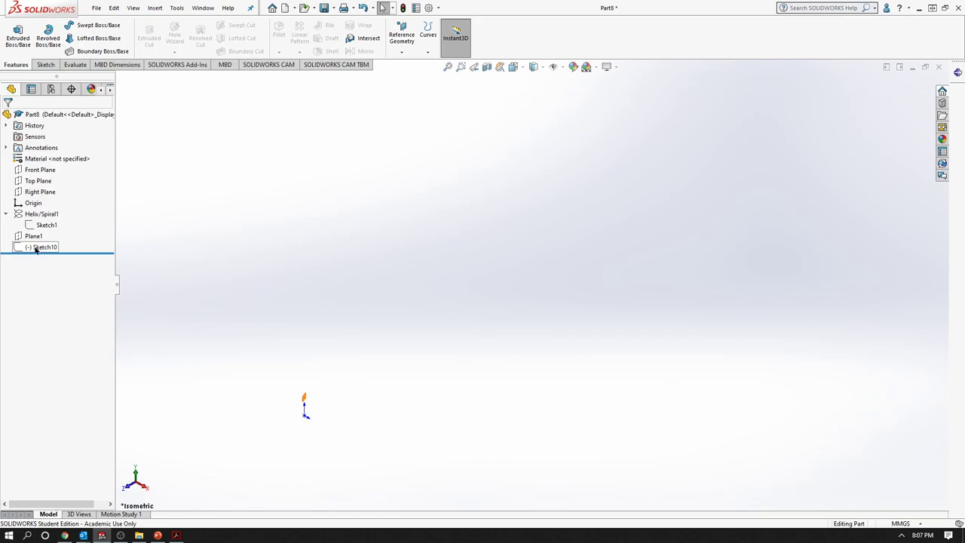
right_click(36, 250)
click(61, 302)
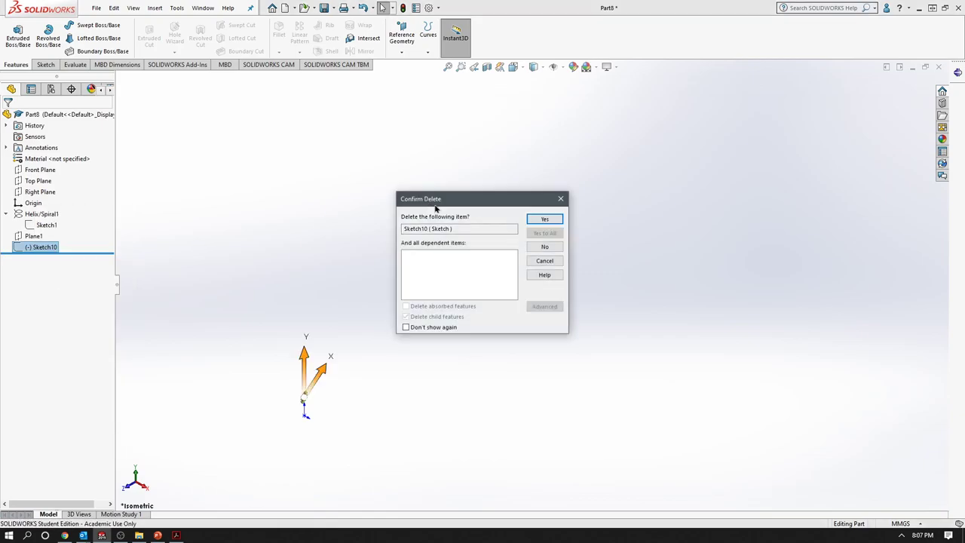
click(530, 219)
- Delete Plane1, leaving Helix/Spiral1 as the only feature
right_click(32, 236)
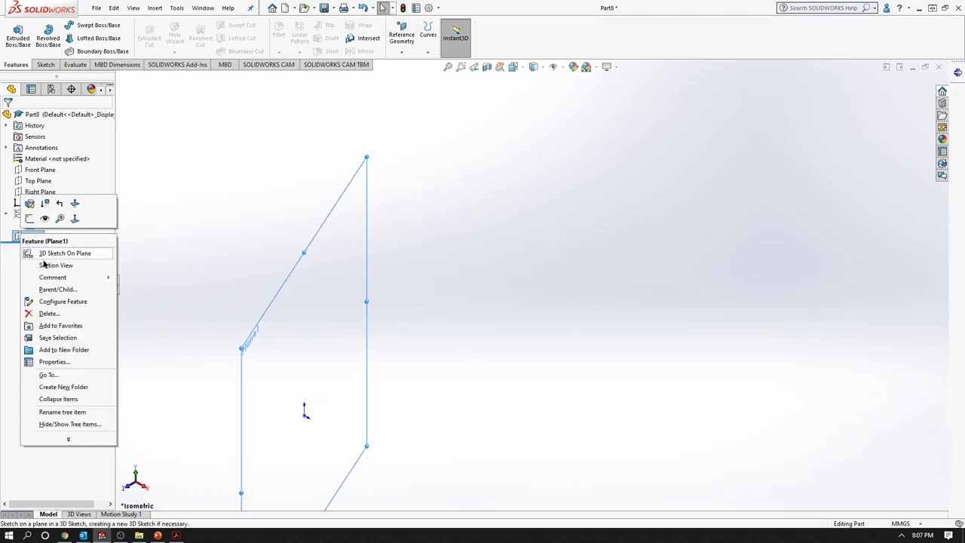
click(48, 313)
click(544, 219)
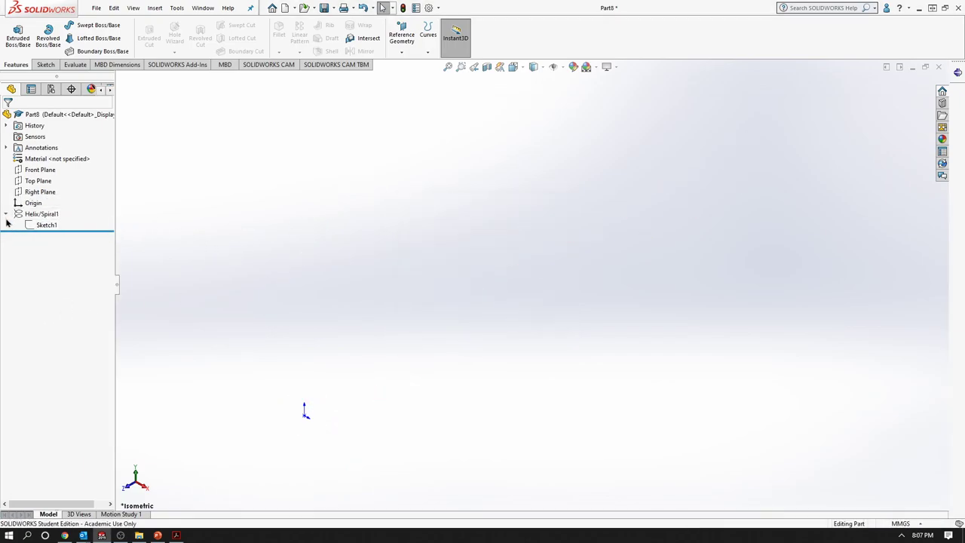
right_click(33, 215)
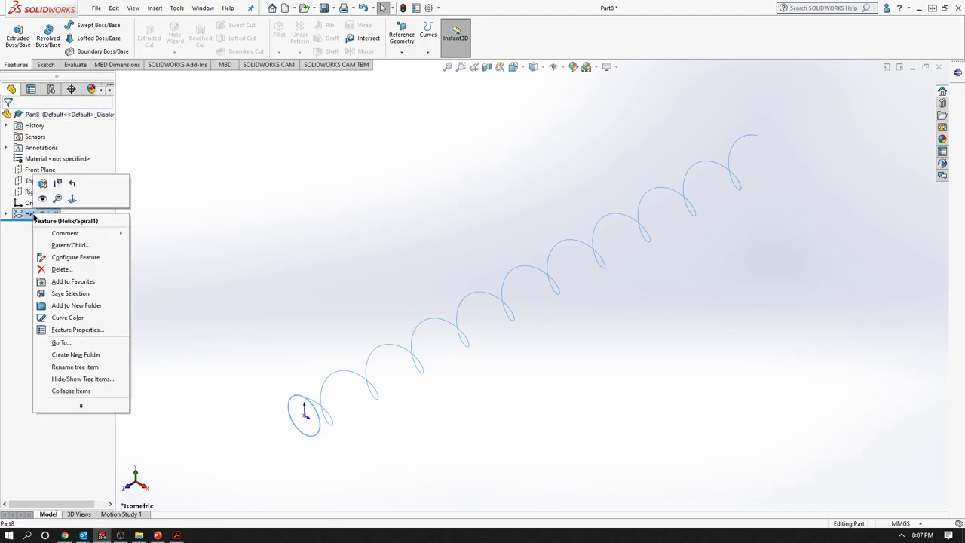
key(Escape)
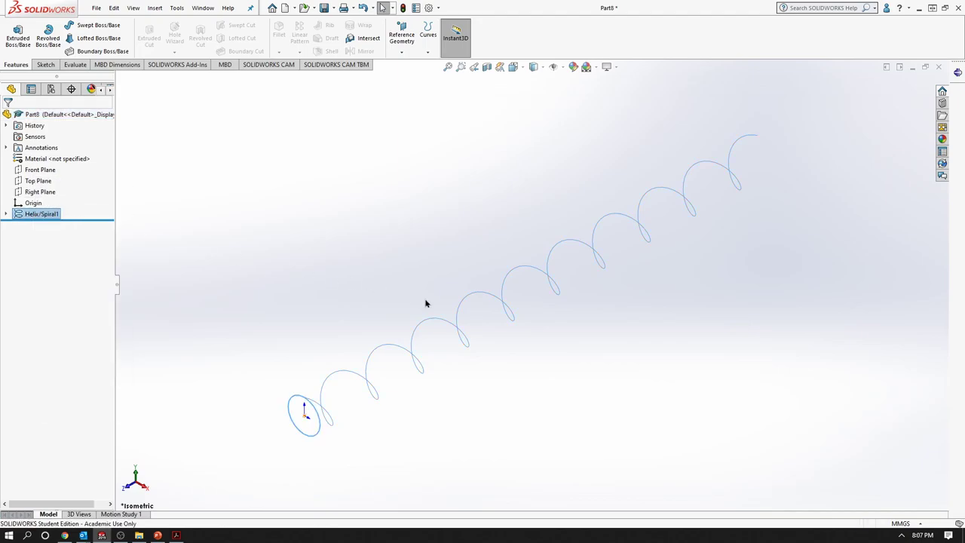
scroll(424, 314, down, 2)
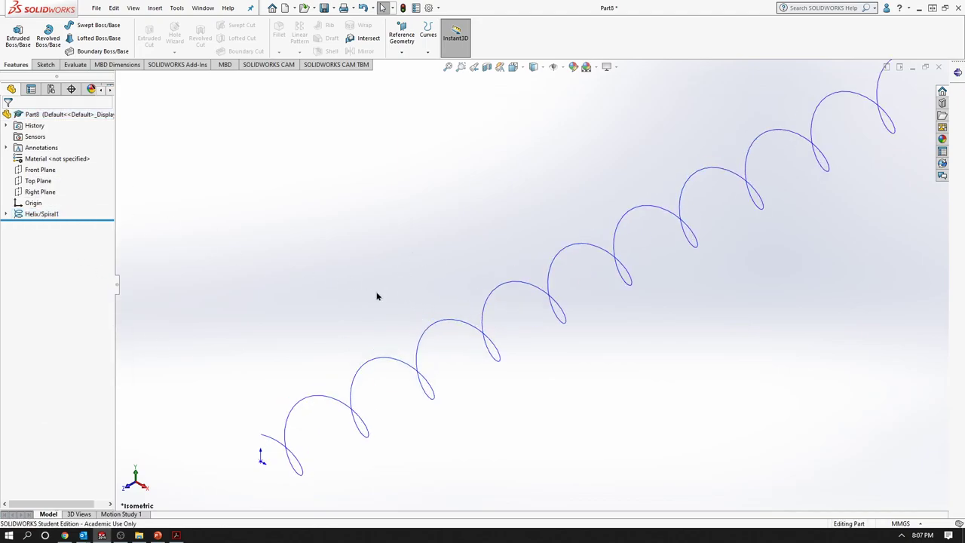
- Reopen Helix/Spiral1 for editing and change its Defined By type to Spiral
right_click(55, 216)
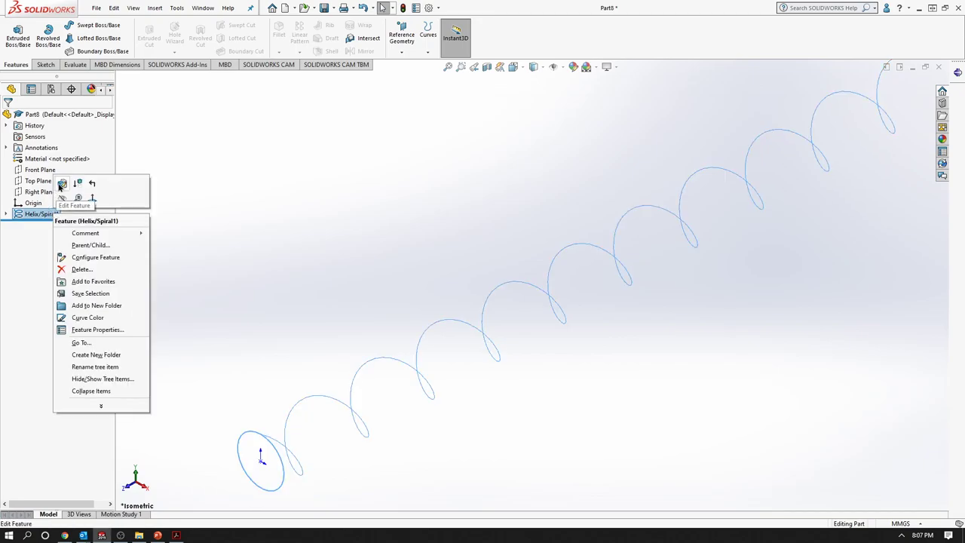
click(62, 183)
scroll(474, 379, down, 2)
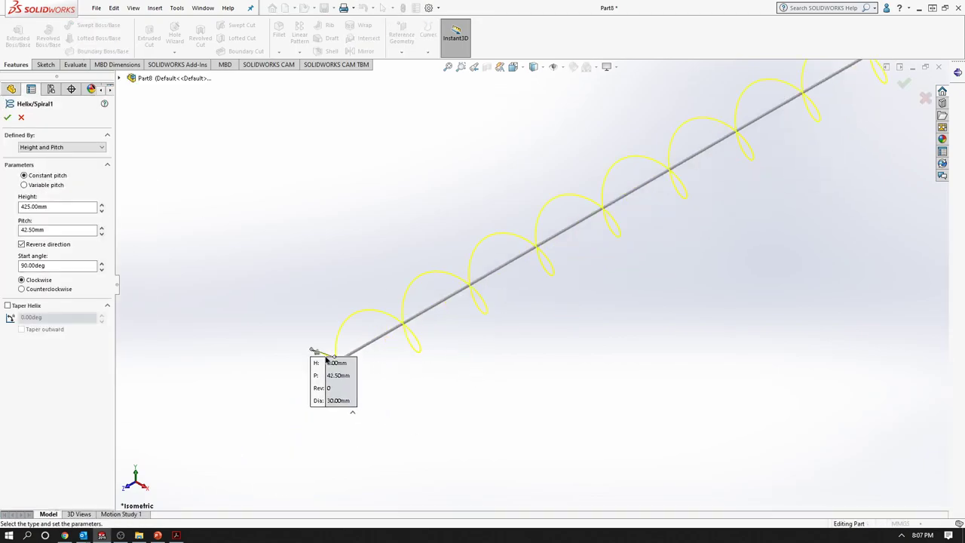
click(60, 147)
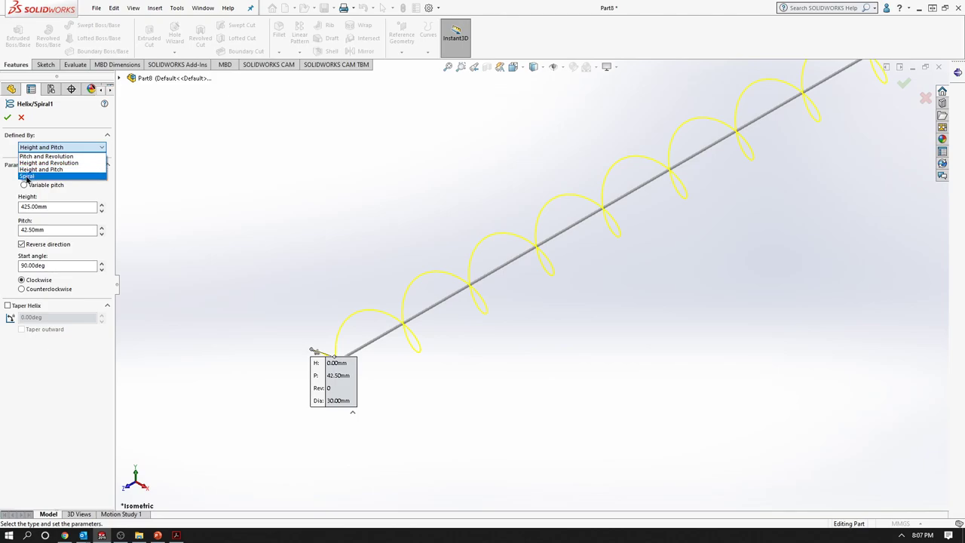
click(27, 175)
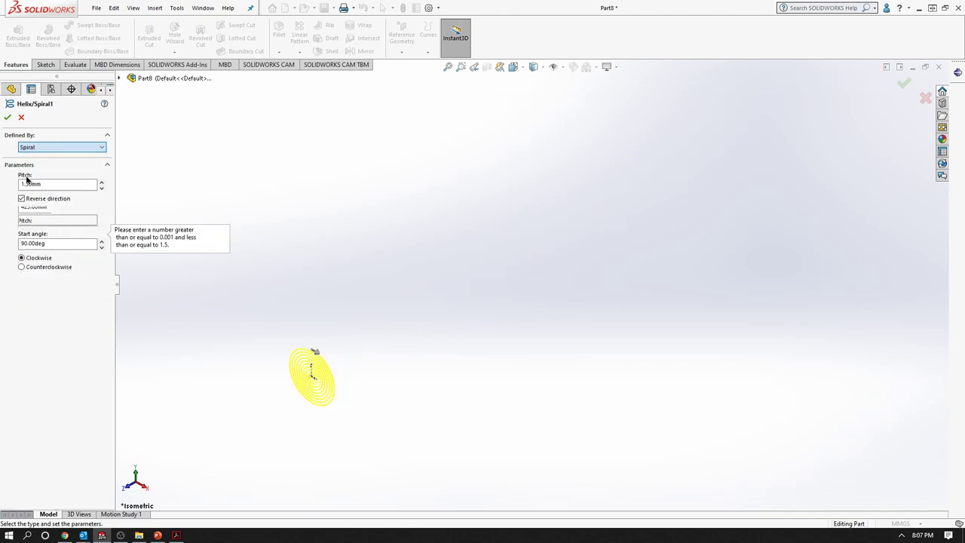
- View the spiral from the Front, zoom to fit, and hide the origin markers
click(516, 67)
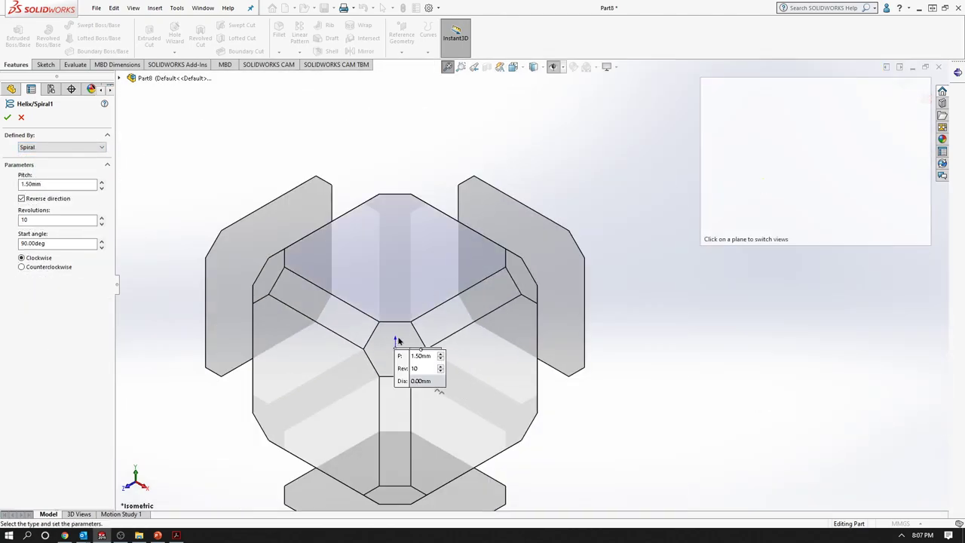
click(511, 68)
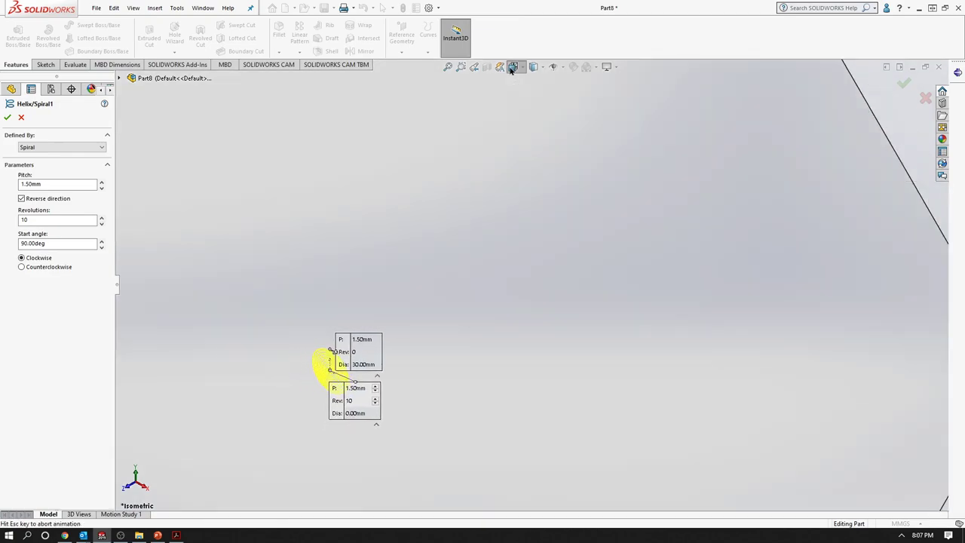
click(512, 67)
click(347, 356)
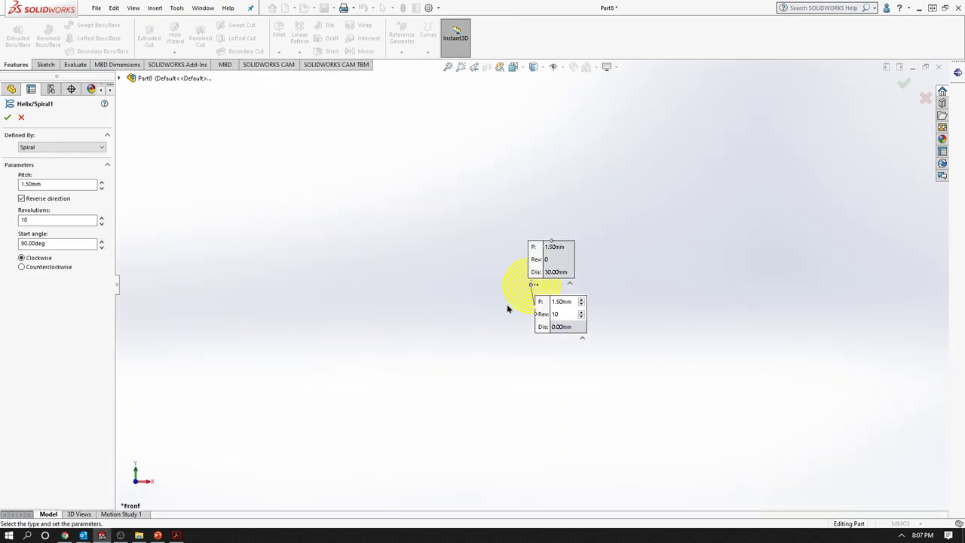
key(f)
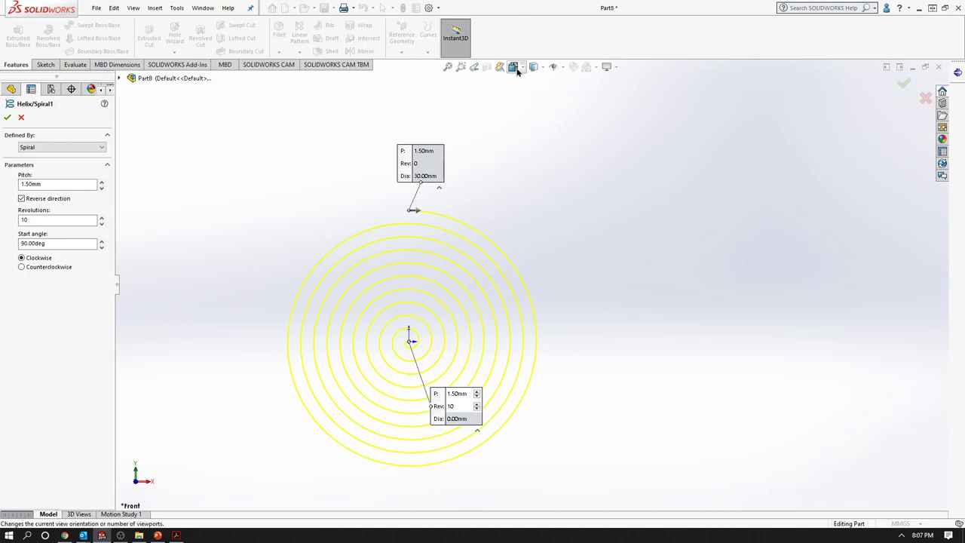
click(555, 67)
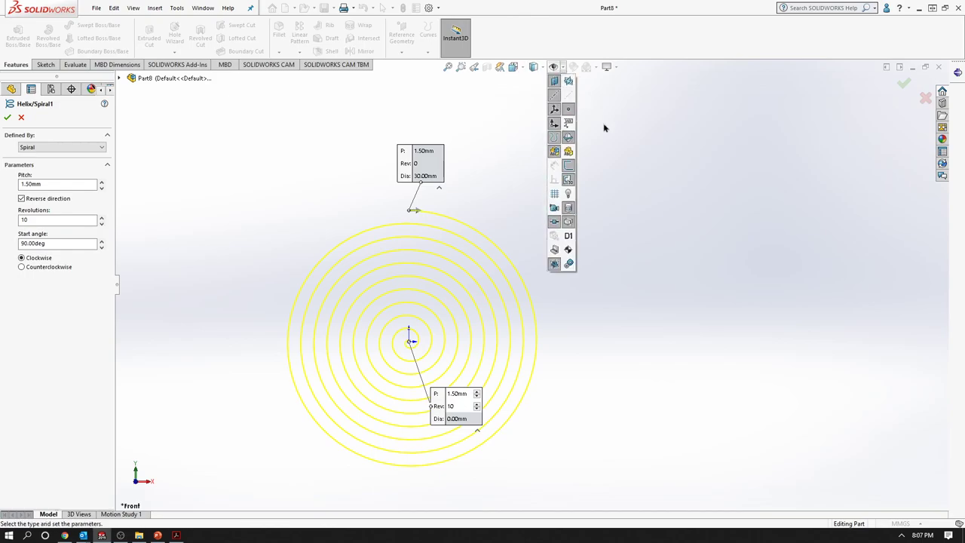
click(555, 137)
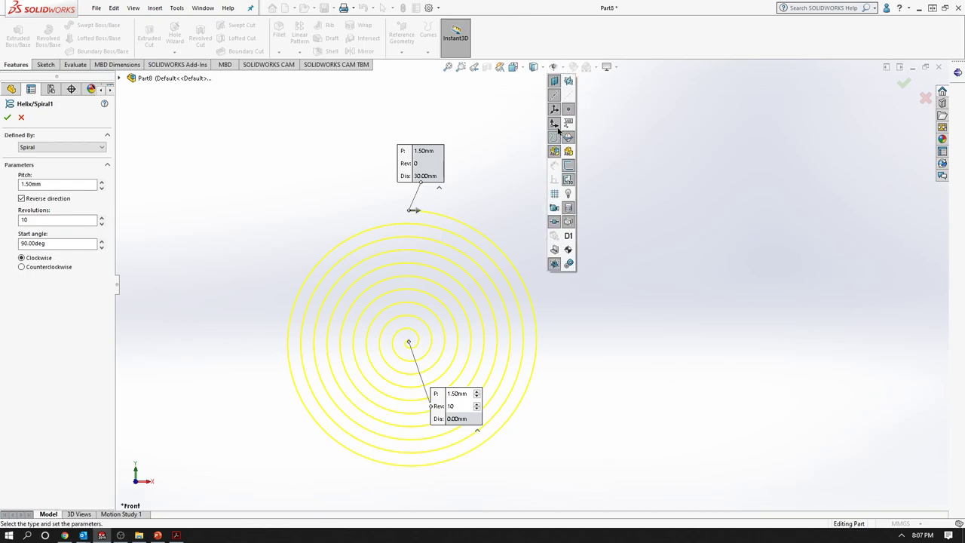
click(682, 232)
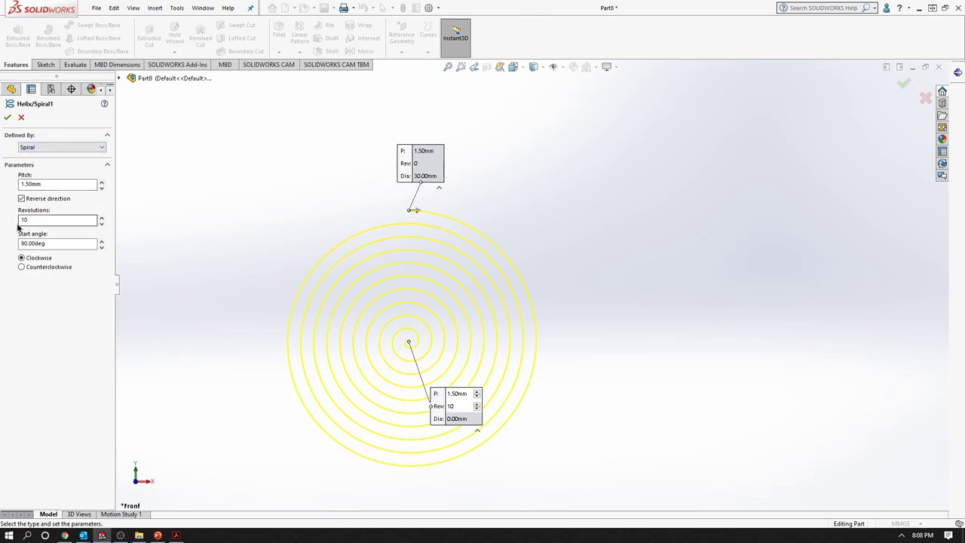
- Step the spiral's revolutions down to 2, then back up to 10
click(101, 223)
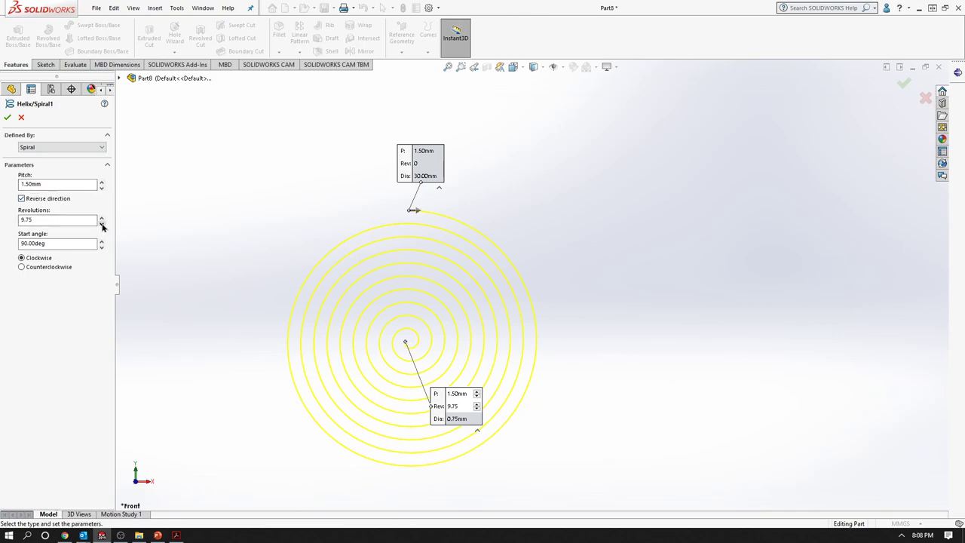
click(101, 223)
click(101, 223)
click(101, 223)
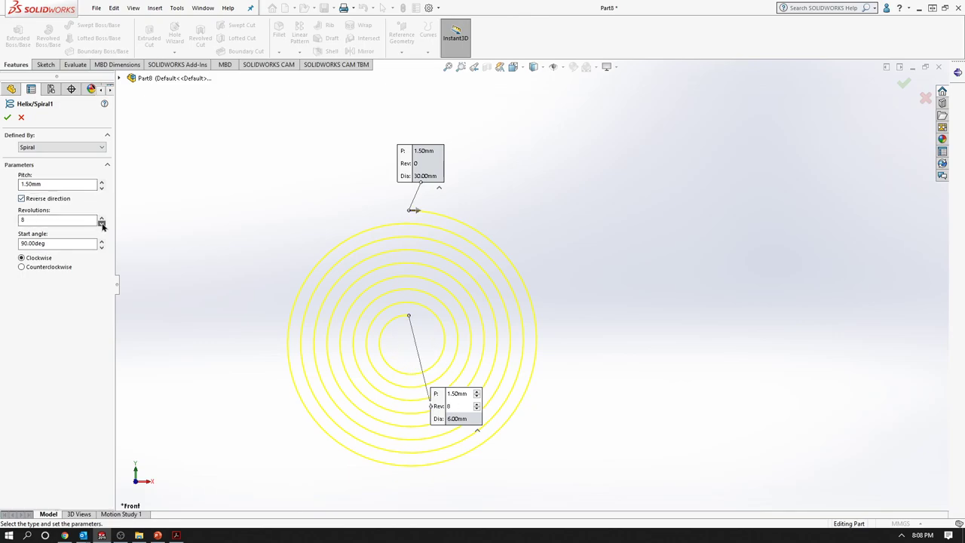
click(101, 223)
click(101, 223)
click(101, 223)
click(101, 223)
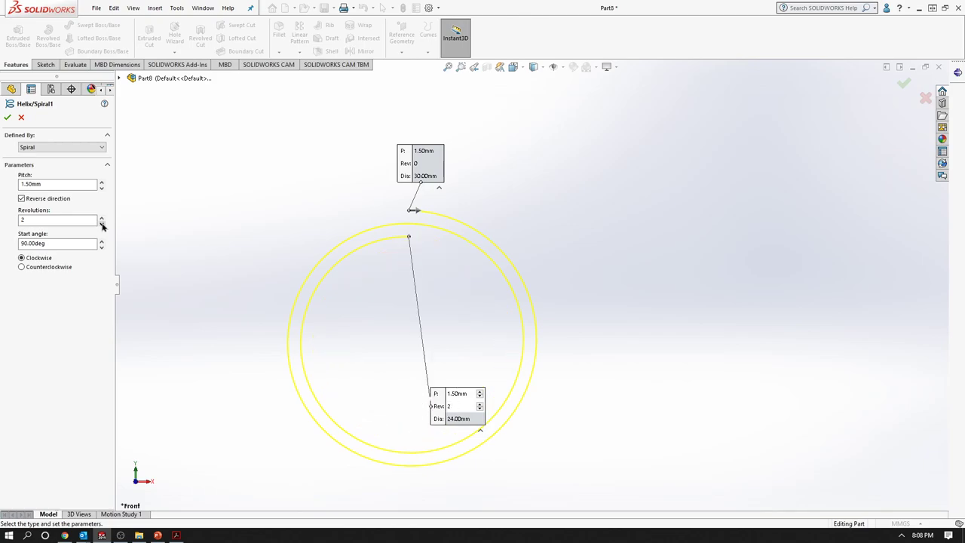
click(102, 216)
click(102, 216)
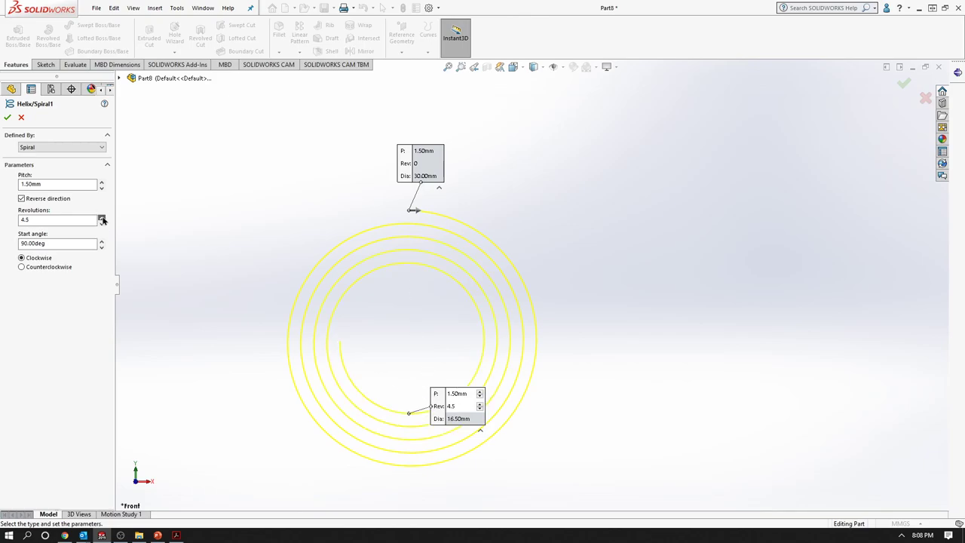
click(102, 217)
click(101, 217)
click(101, 217)
click(101, 216)
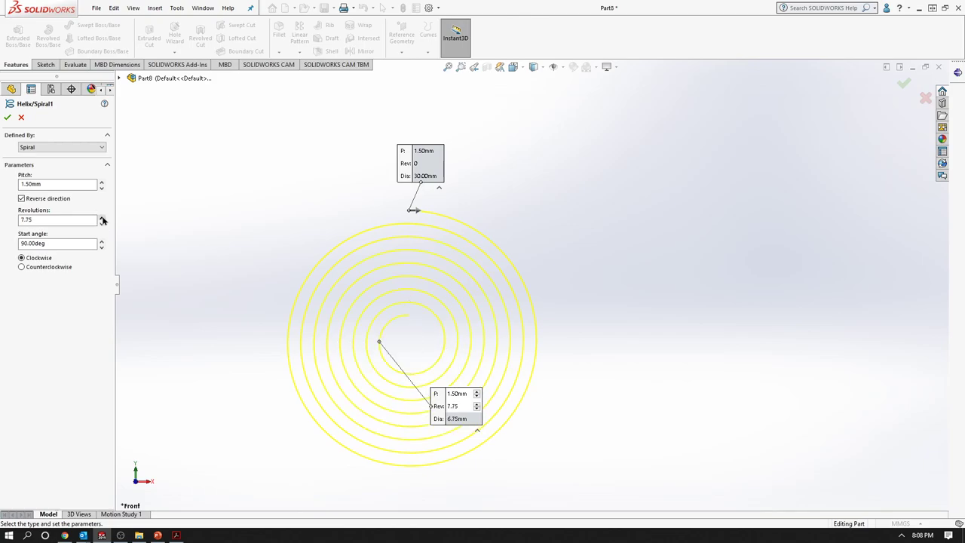
click(102, 216)
click(102, 216)
click(102, 216)
click(102, 217)
click(102, 216)
click(101, 217)
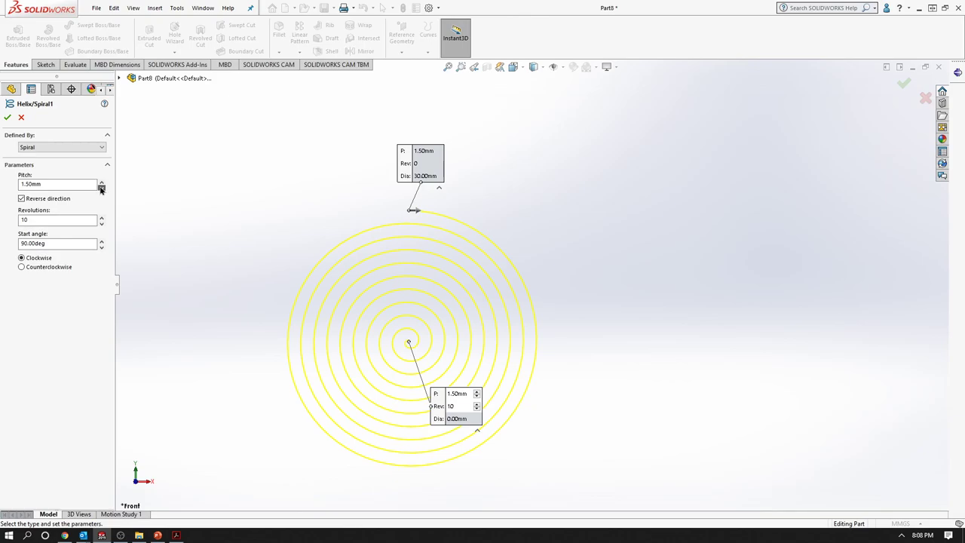
- Try 0.5 mm and 1 mm pitch, restore 1.50 mm, and accept the spiral
click(102, 186)
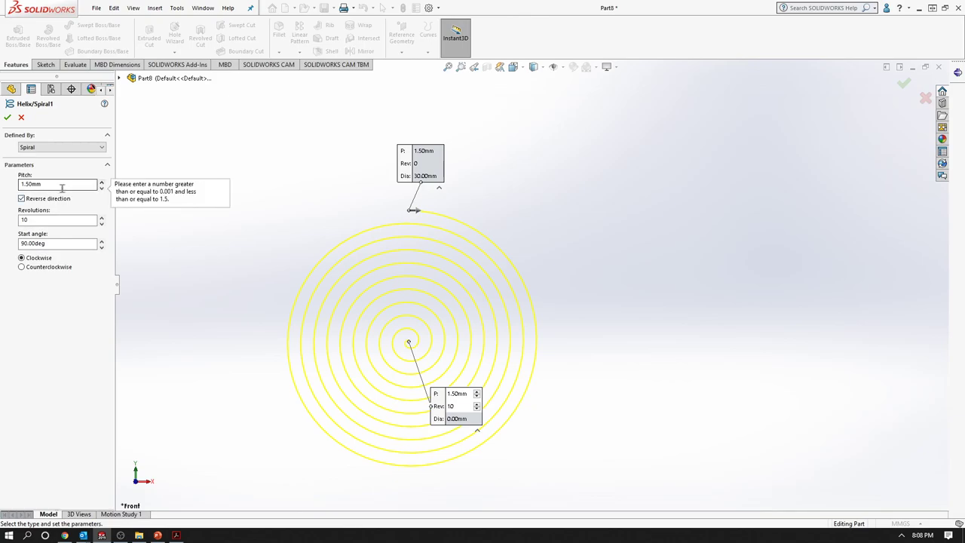
double_click(34, 188)
text(0.5)
click(200, 263)
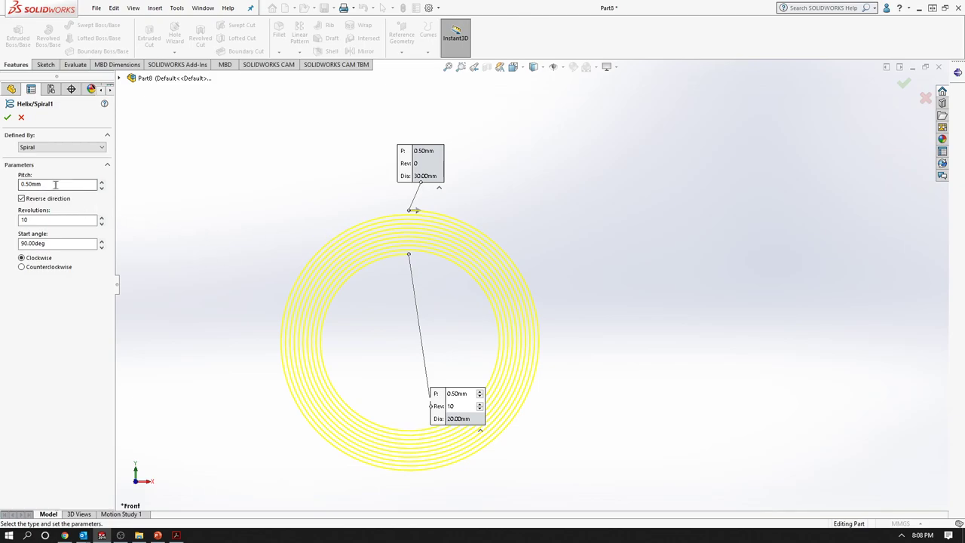
drag(59, 187, 3, 192)
text(1)
click(245, 195)
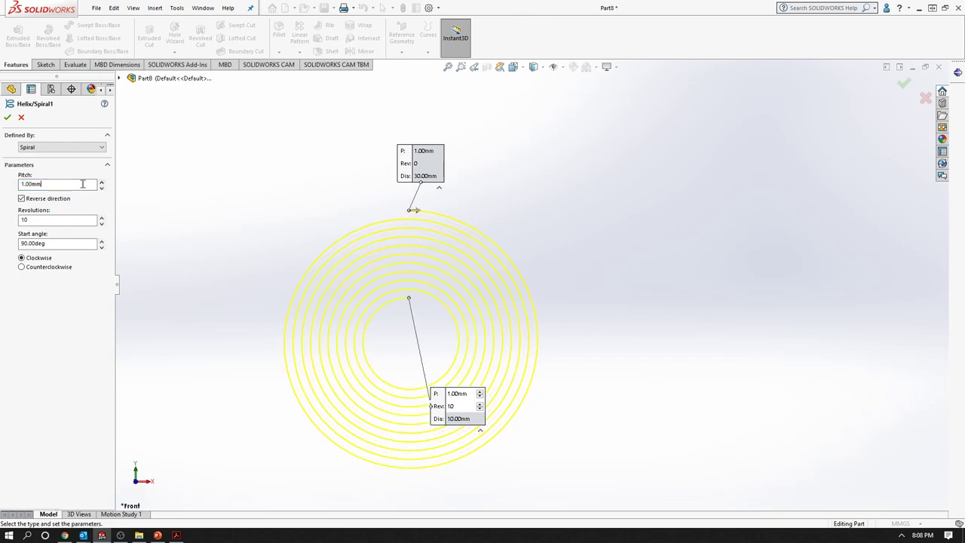
double_click(36, 187)
click(34, 184)
click(101, 182)
click(101, 182)
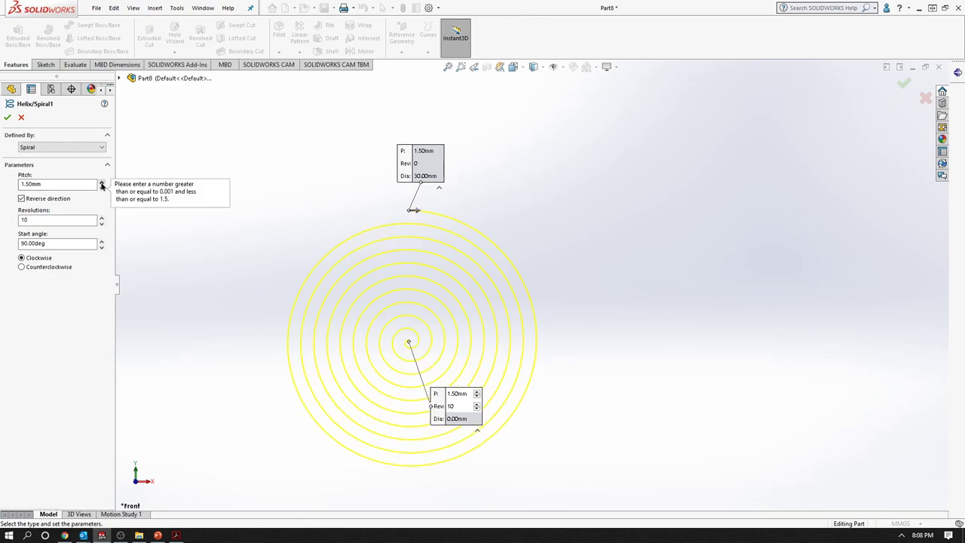
click(101, 184)
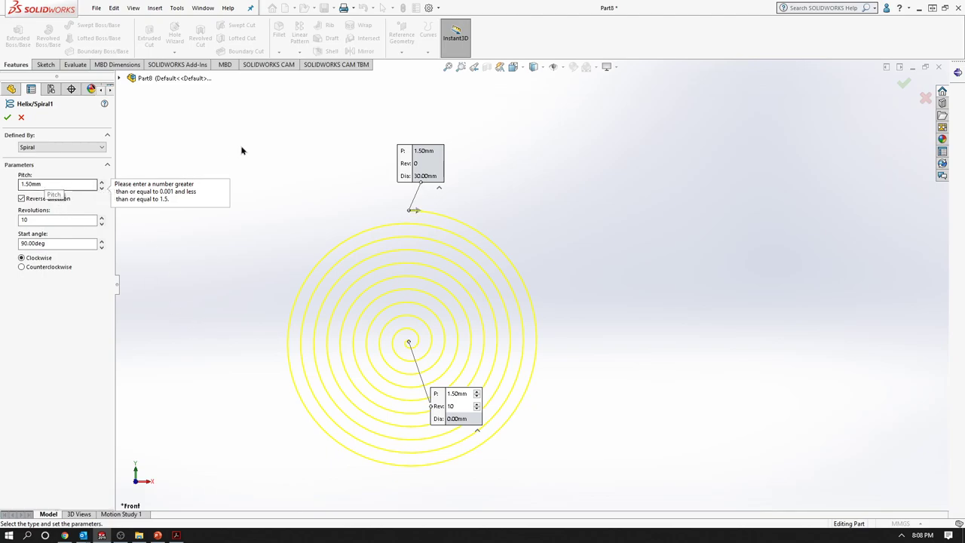
click(7, 117)
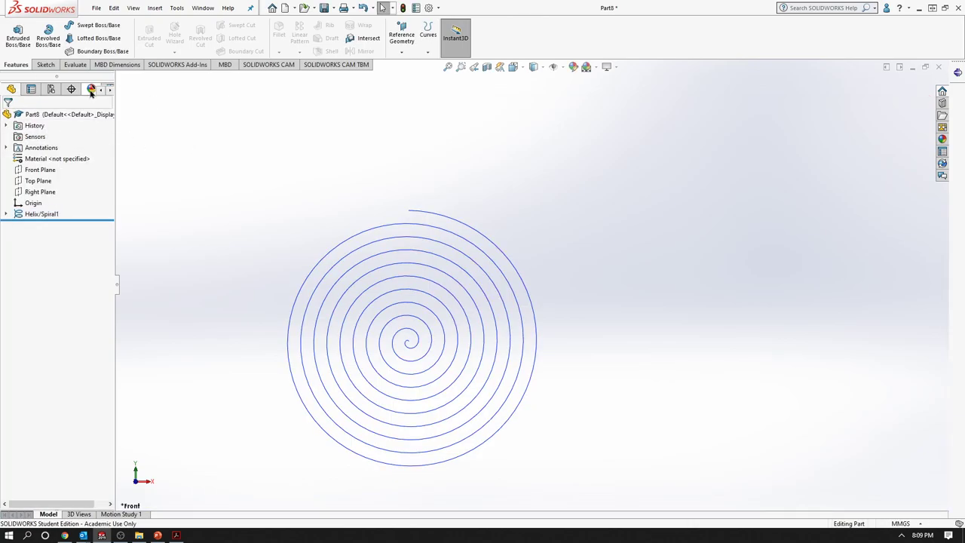
- Sweep a 1 mm diameter circular profile along Helix/Spiral1 to make Sweep3
click(92, 25)
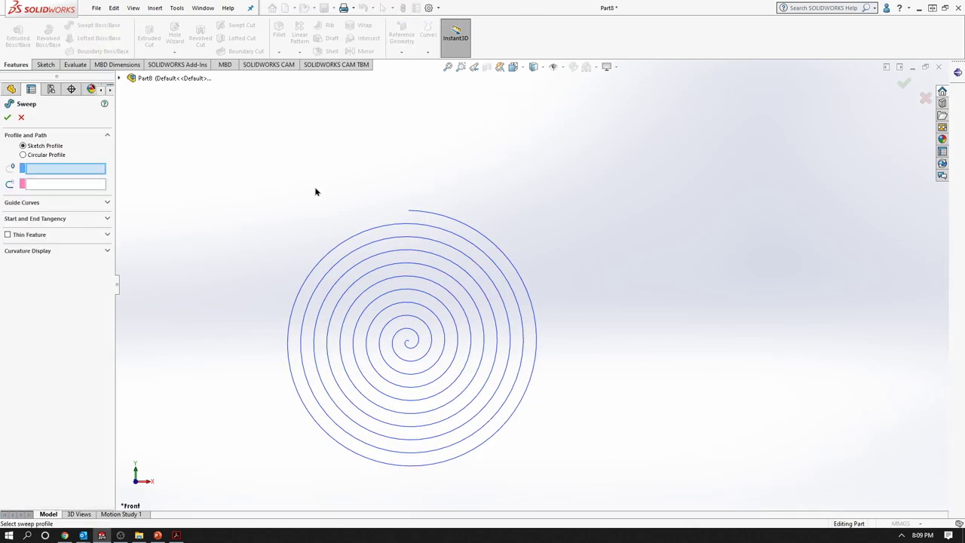
click(23, 154)
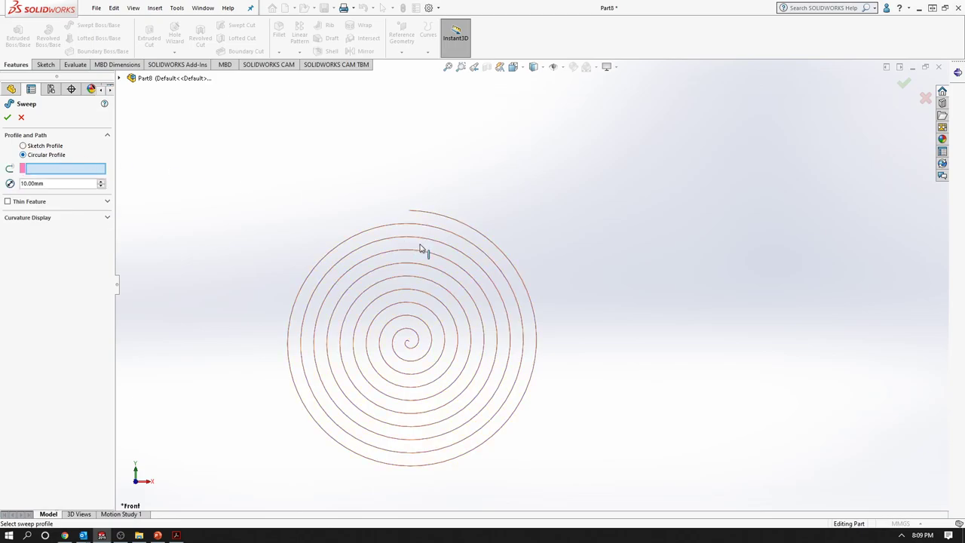
click(454, 219)
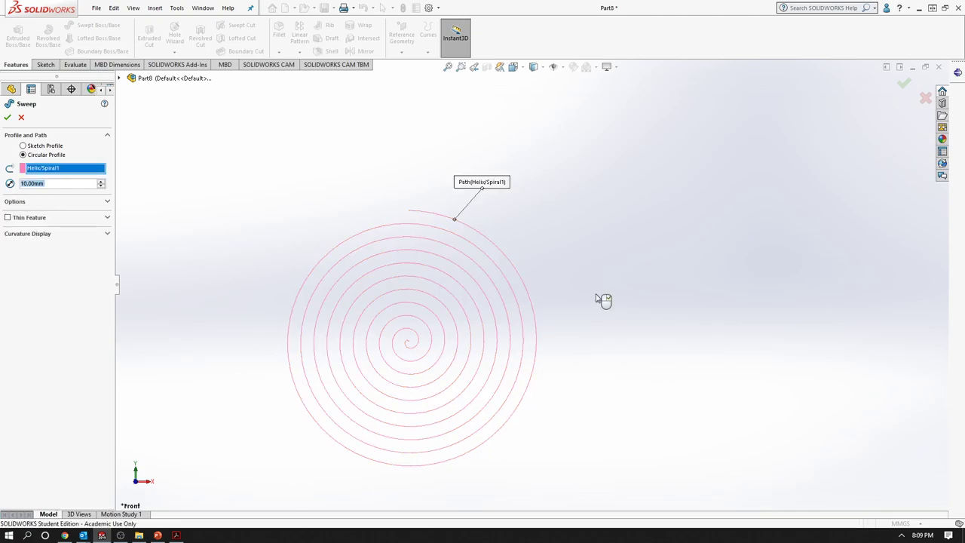
middle_drag(603, 300, 370, 286)
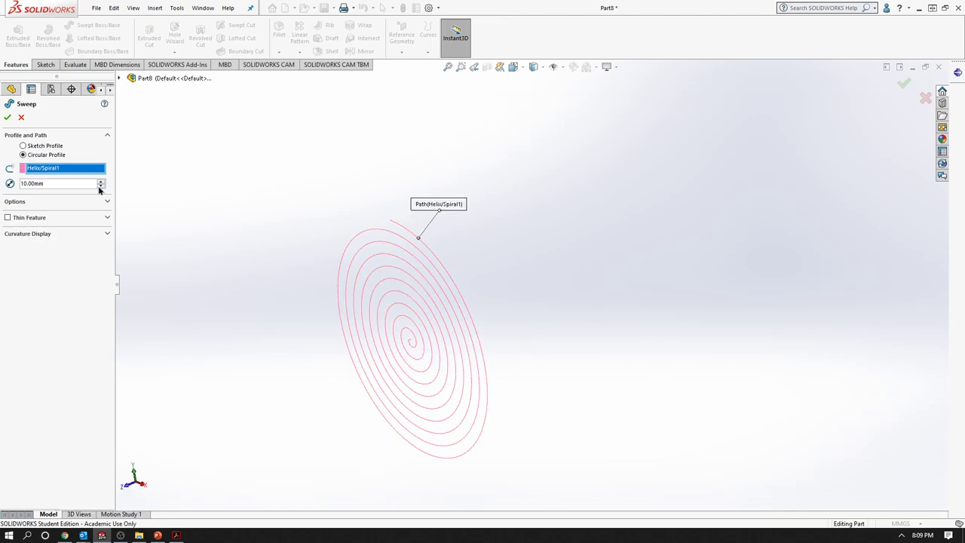
double_click(57, 184)
text(1)
mouse_move(243, 185)
middle_down()
mouse_move(261, 265)
mouse_move(314, 206)
mouse_move(196, 293)
mouse_move(128, 308)
mouse_move(128, 352)
mouse_move(272, 347)
mouse_move(319, 297)
mouse_move(286, 310)
mouse_move(281, 325)
middle_up()
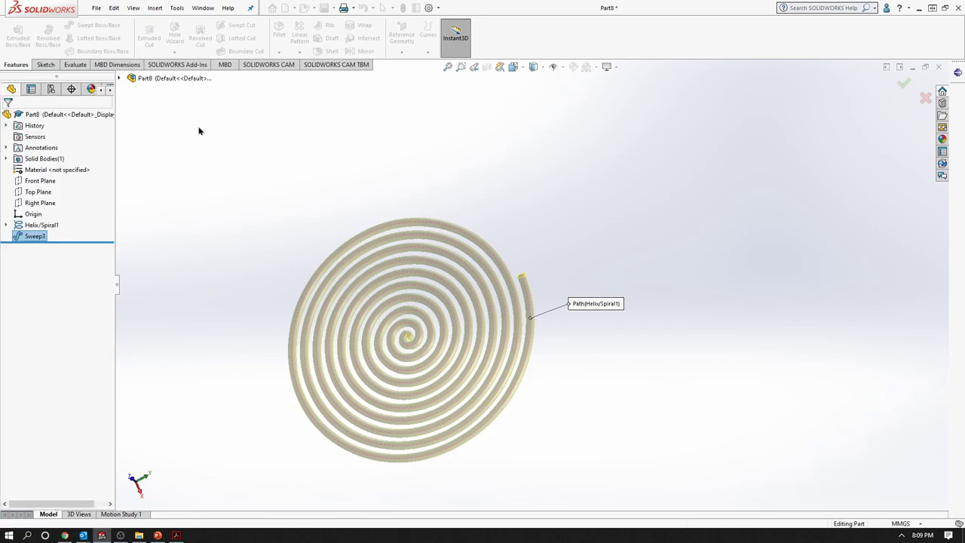
- Orbit and zoom around the swept coil to inspect it
scroll(407, 264, down, 3)
scroll(452, 309, up, 2)
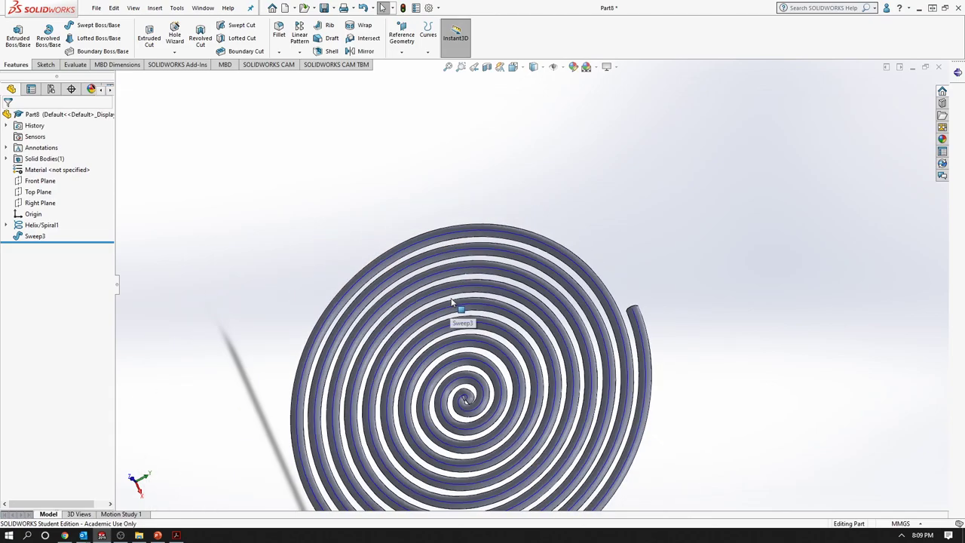
click(483, 226)
right_click(485, 226)
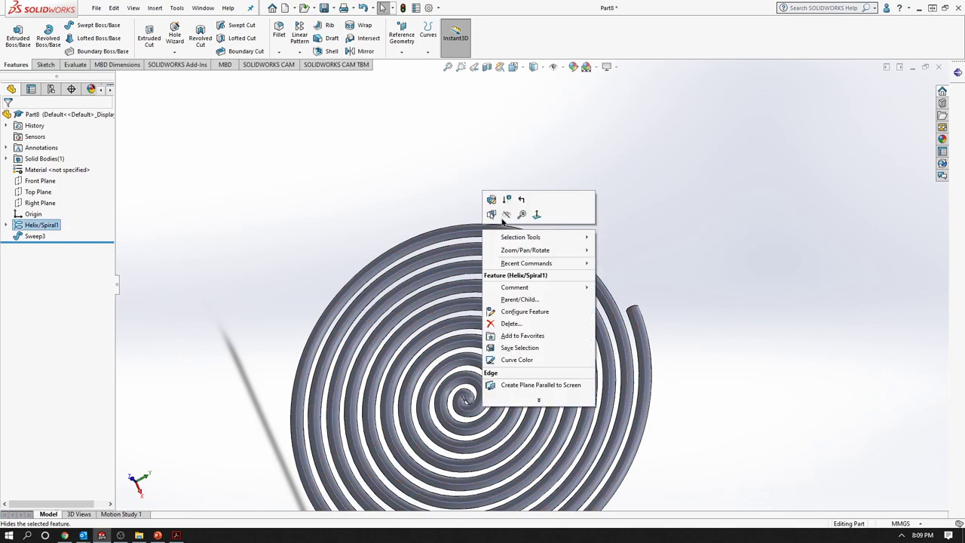
key(Escape)
mouse_move(652, 254)
middle_down()
mouse_move(487, 243)
mouse_move(467, 287)
middle_up()
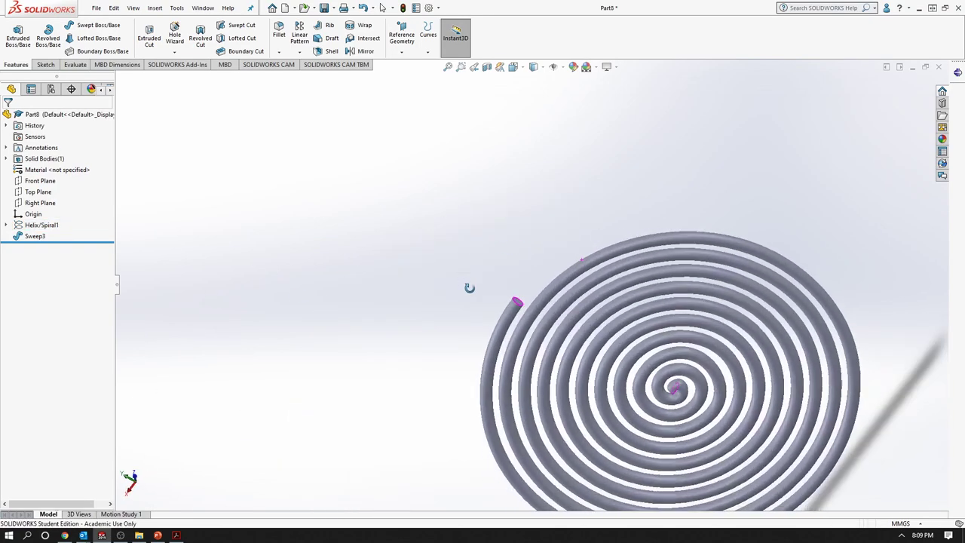
scroll(618, 351, up, 2)
mouse_move(618, 349)
middle_down()
mouse_move(664, 407)
mouse_move(734, 349)
mouse_move(612, 457)
mouse_move(530, 300)
middle_up()
scroll(512, 331, down, 5)
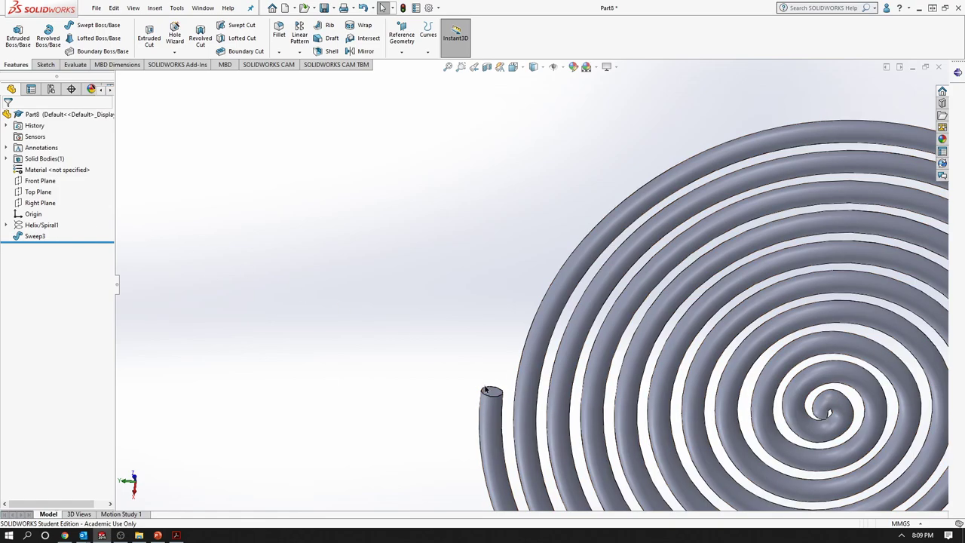
scroll(413, 320, up, 3)
- Delete Sweep3 from the feature tree, confirm with Yes, and select Helix/Spiral1
right_click(35, 237)
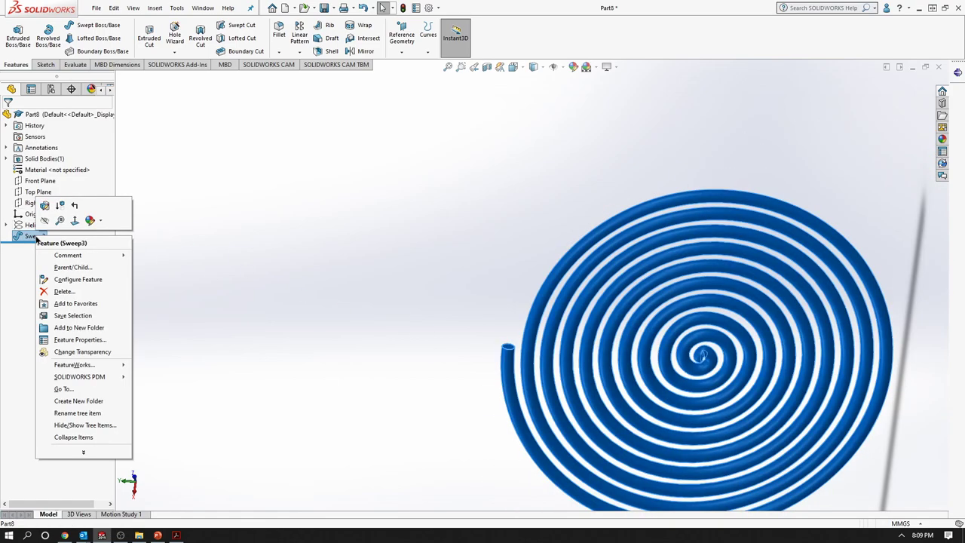
click(64, 291)
click(558, 219)
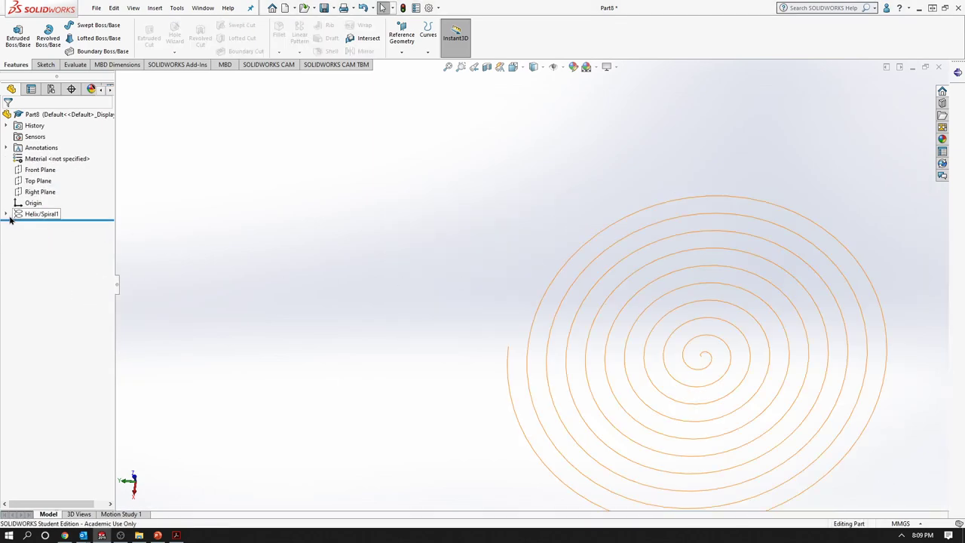
click(39, 216)
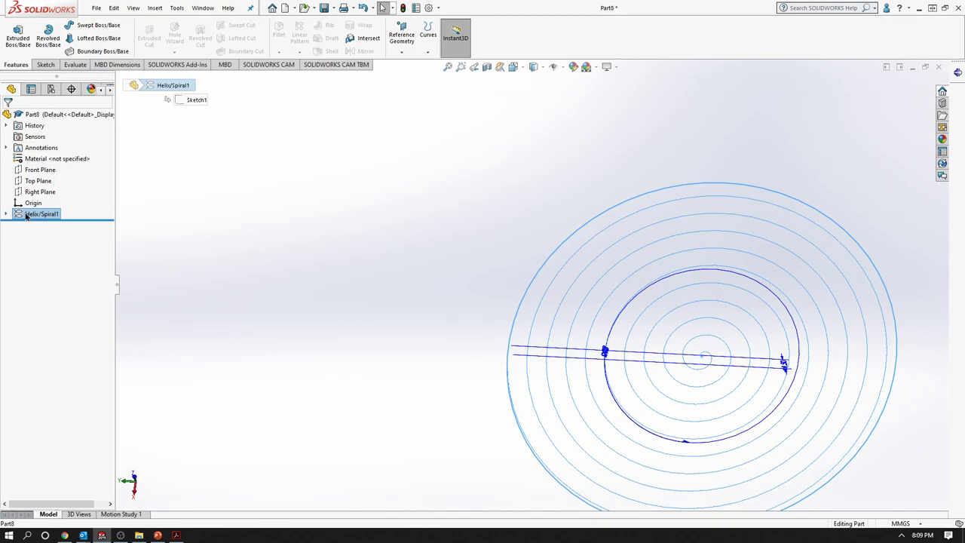
- Show the spiral in Front view and fit it, then switch to Isometric
right_click(26, 216)
click(420, 273)
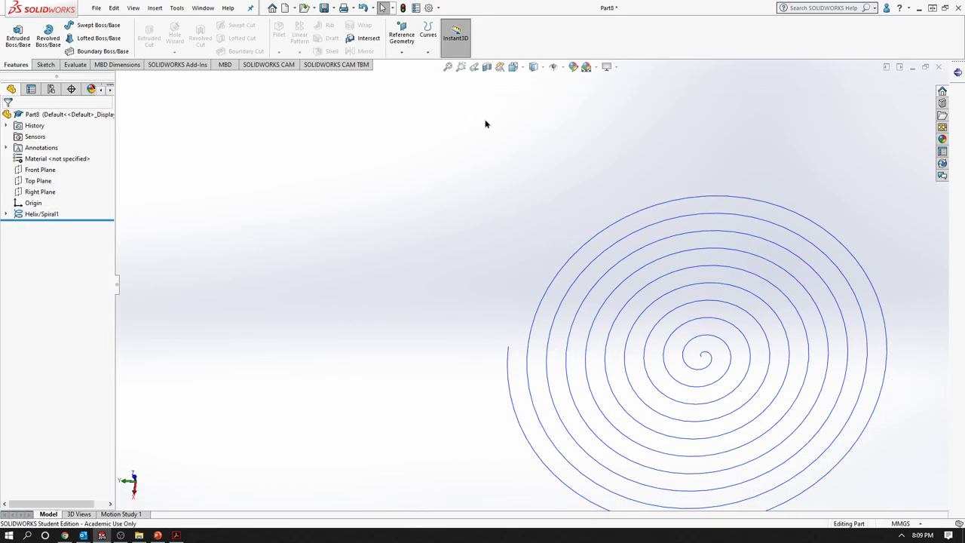
click(512, 67)
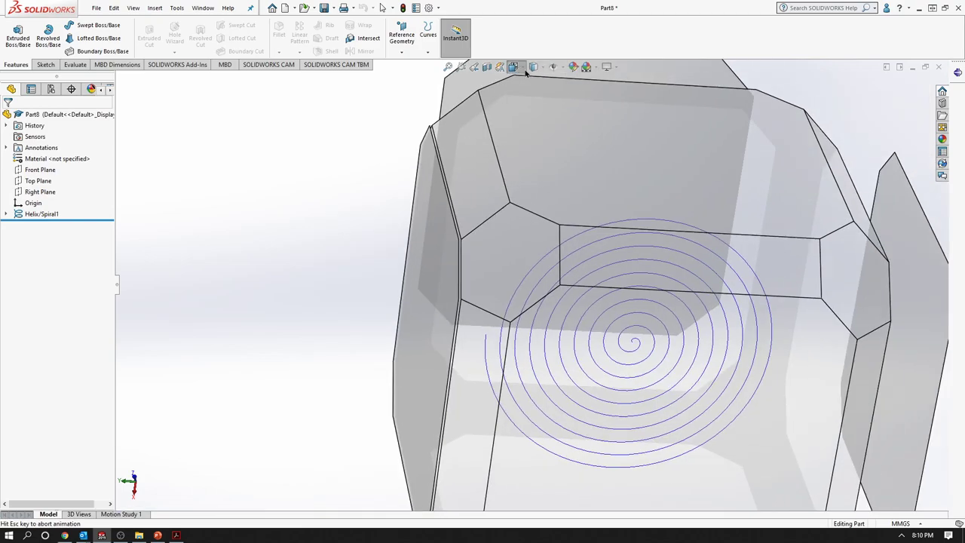
click(514, 67)
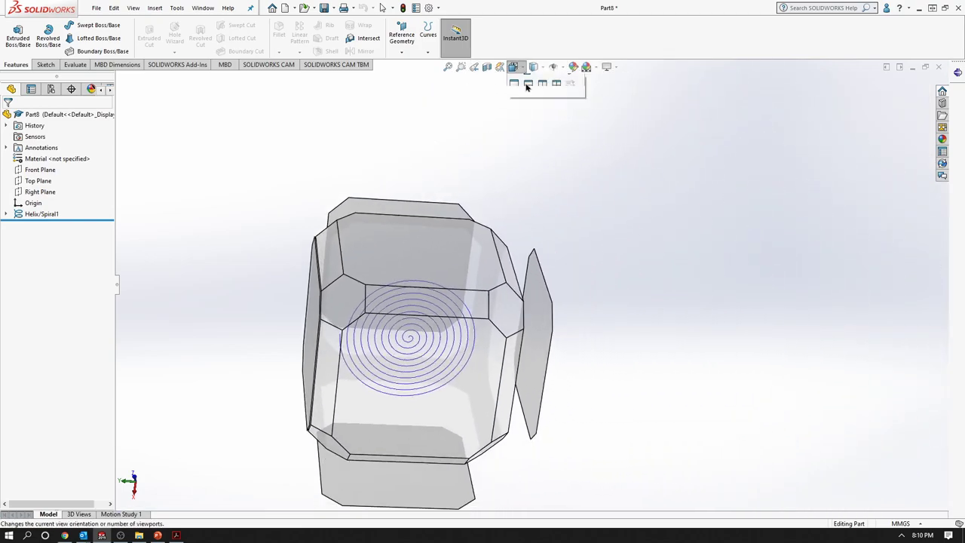
click(527, 110)
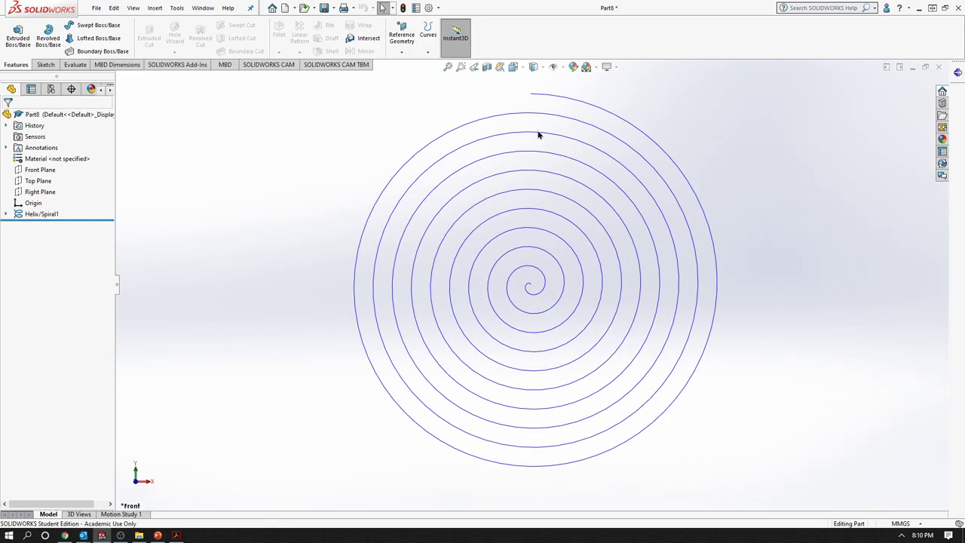
key(f)
click(512, 67)
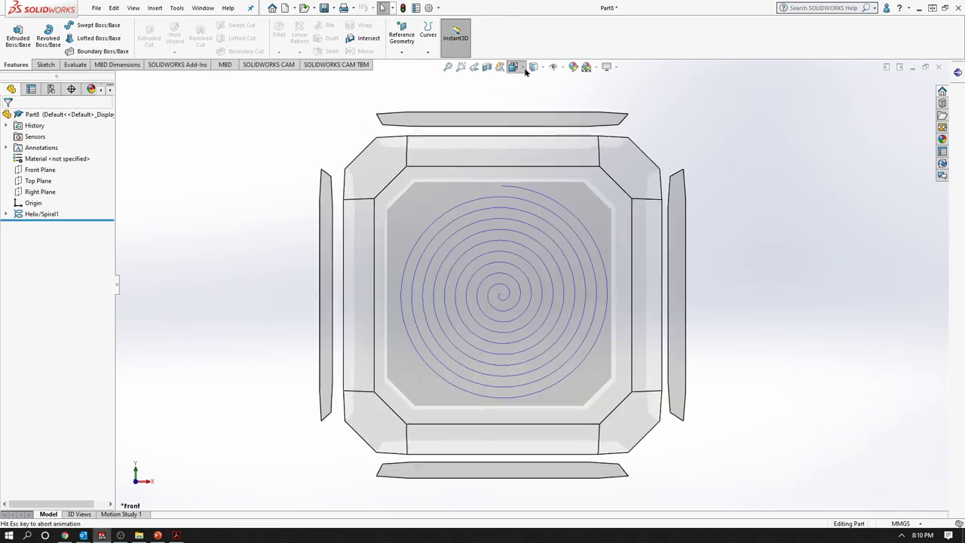
click(570, 96)
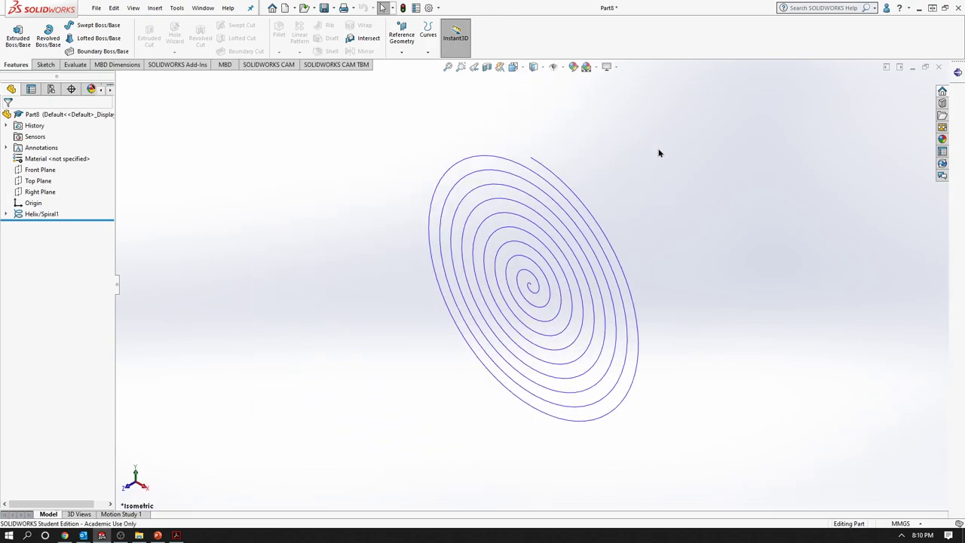
- Create Plane2 through the spiral's outer endpoint, perpendicular to the Helix/Spiral1 curve
click(401, 52)
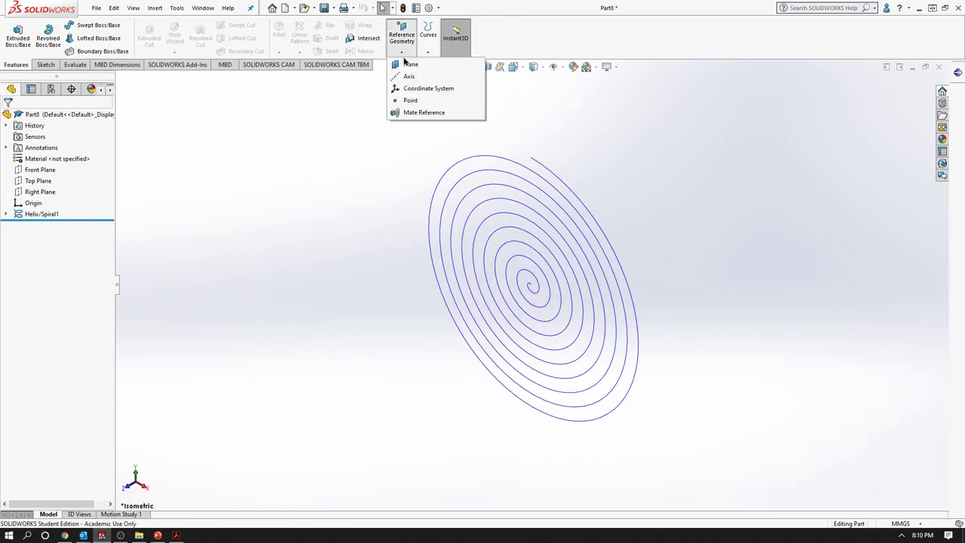
click(405, 64)
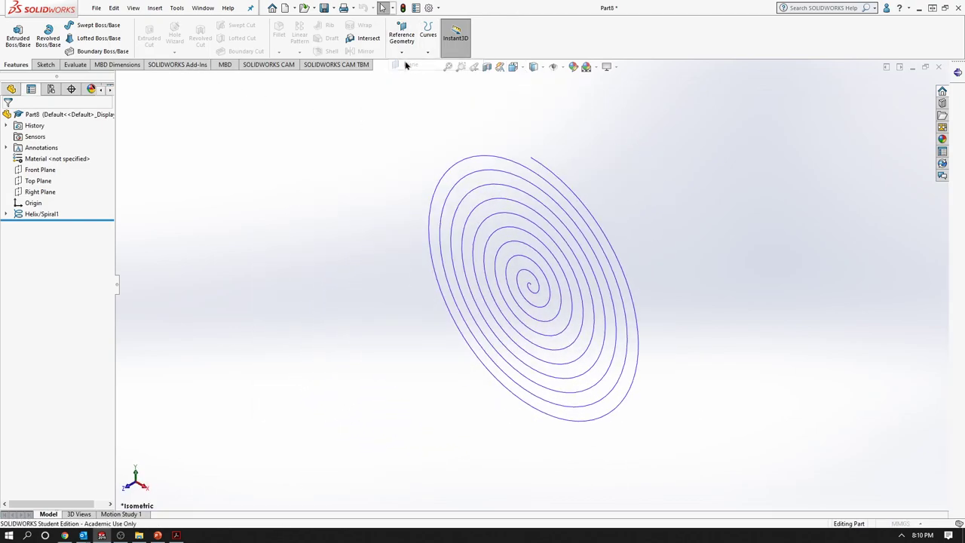
click(531, 160)
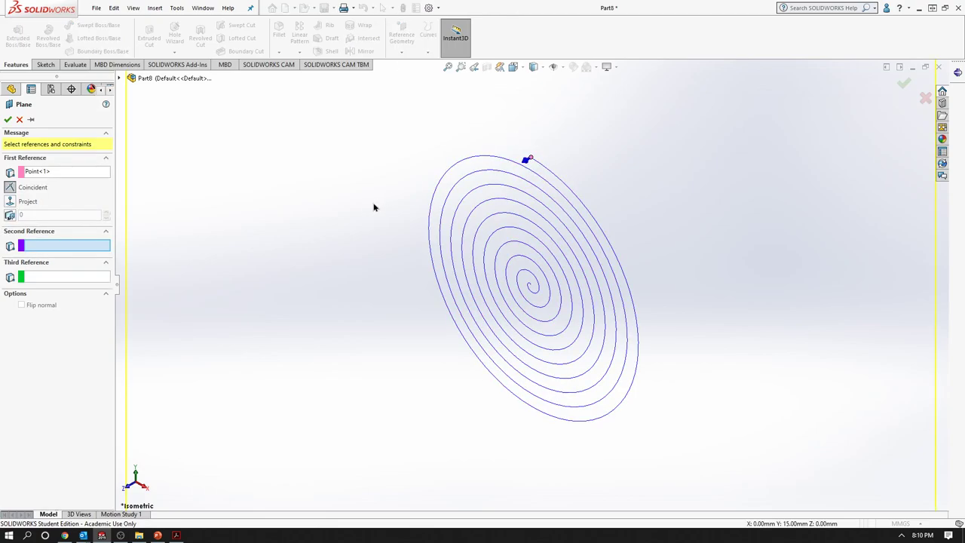
click(574, 197)
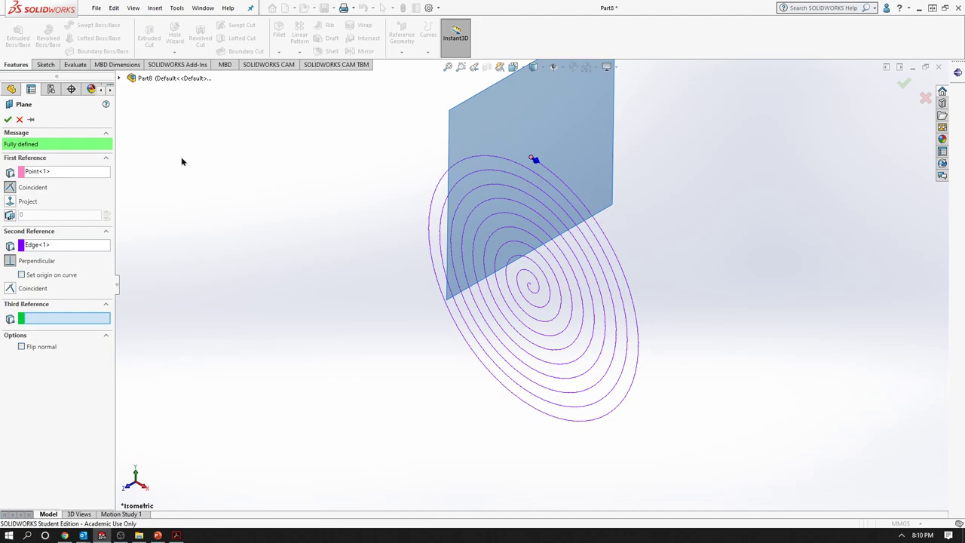
click(7, 119)
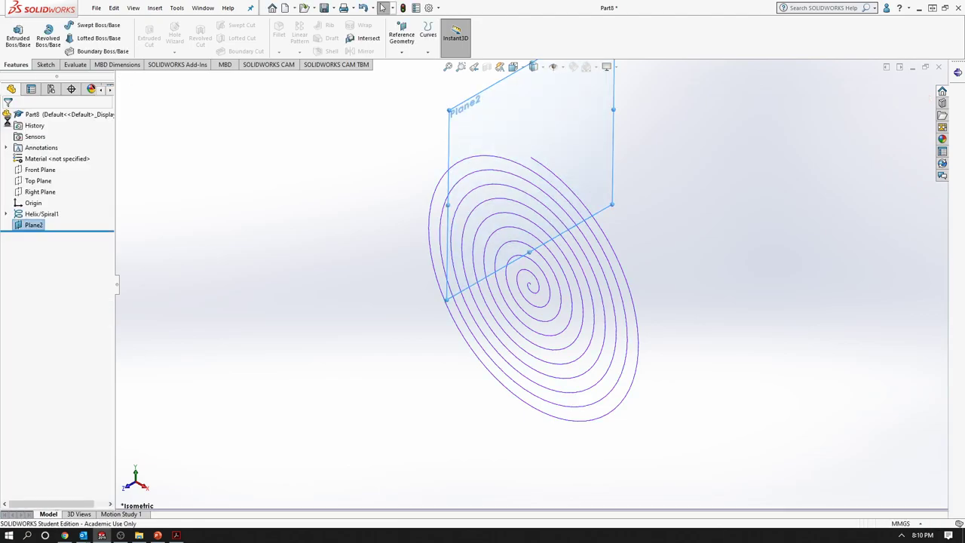
- Turn the view to face Plane2, orbit to check it, then switch to Left view
click(521, 70)
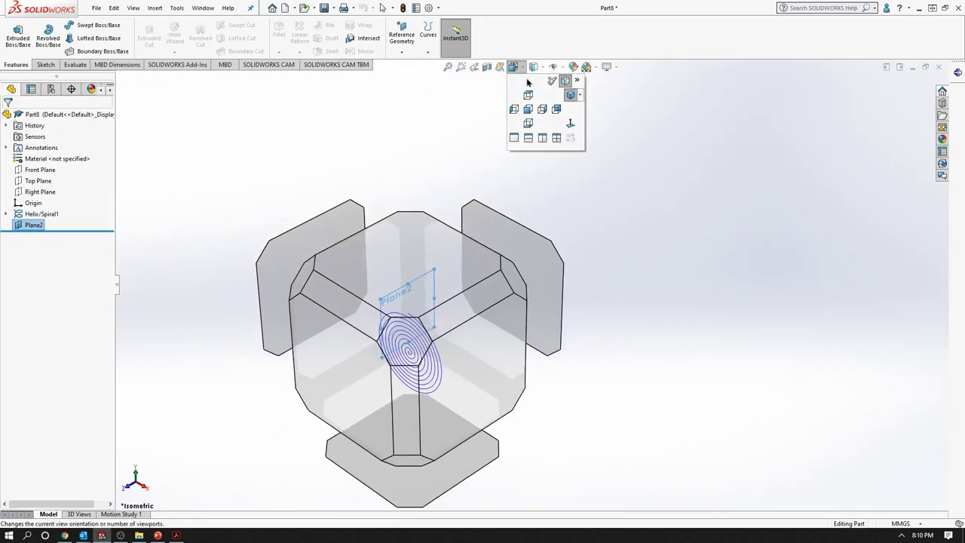
click(568, 126)
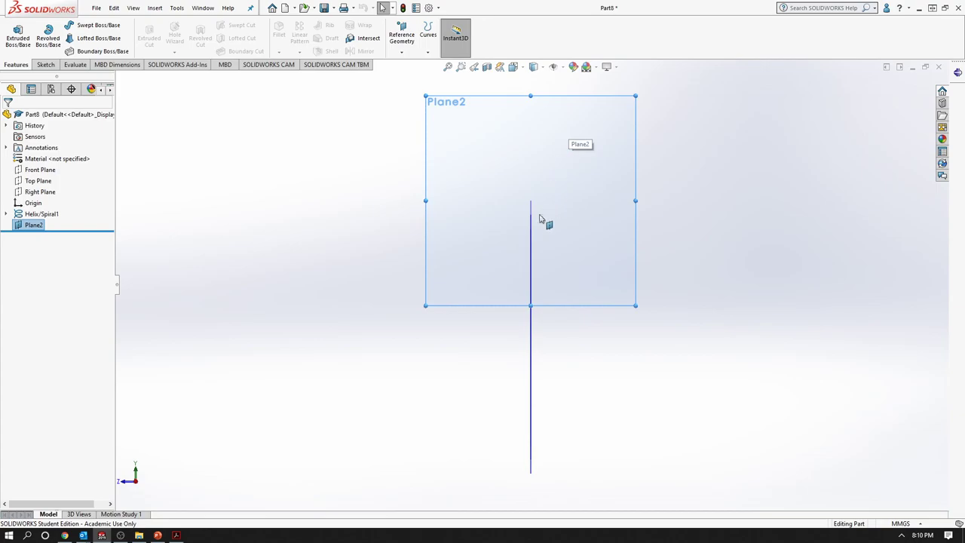
mouse_move(473, 303)
middle_down()
mouse_move(629, 327)
mouse_move(683, 351)
mouse_move(681, 385)
mouse_move(646, 173)
middle_up()
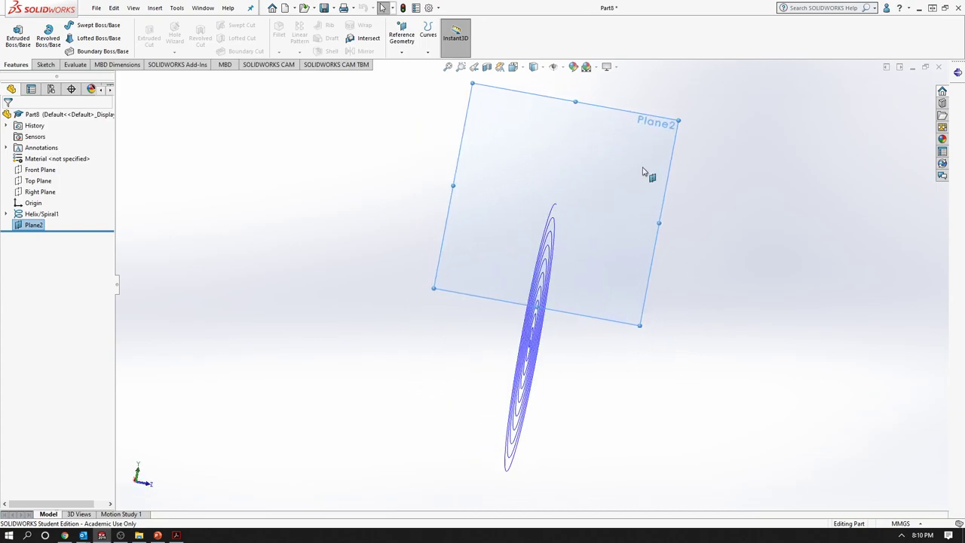
click(516, 67)
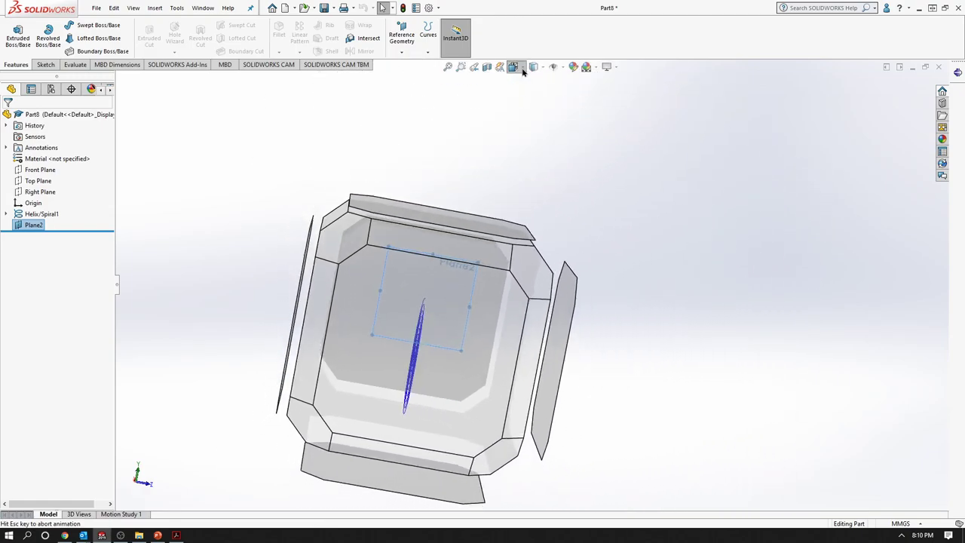
key(ctrl+3)
scroll(521, 218, down, 4)
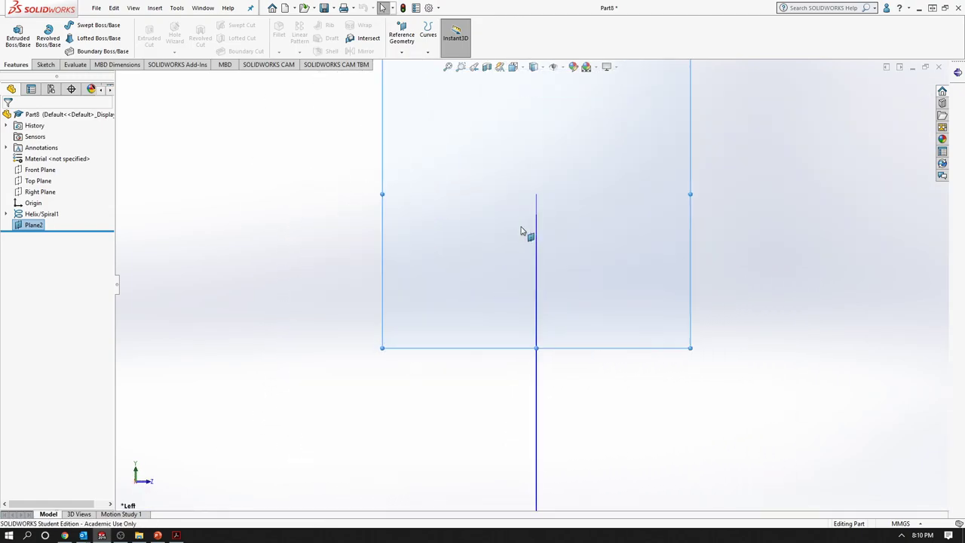
- Show the part origin and bring up Plane2's shortcut options
click(556, 68)
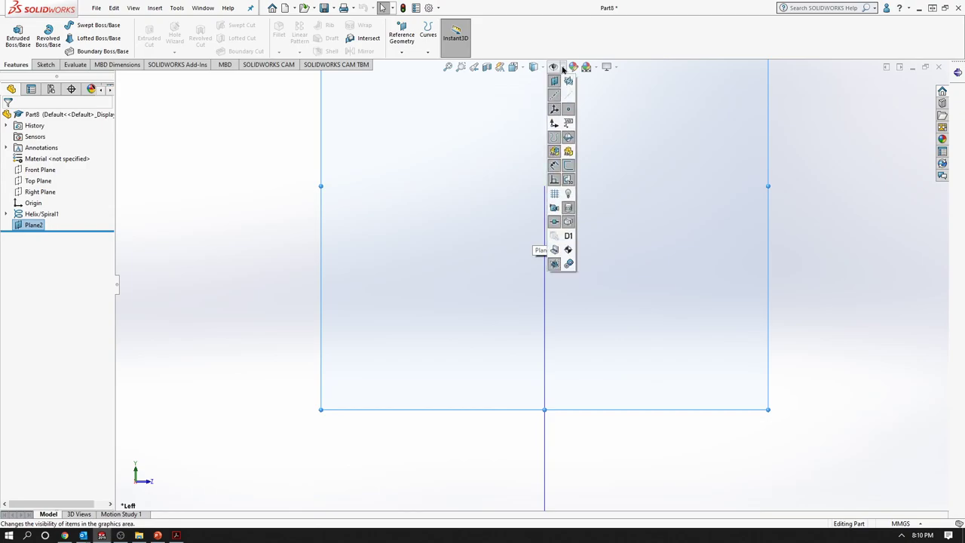
click(555, 123)
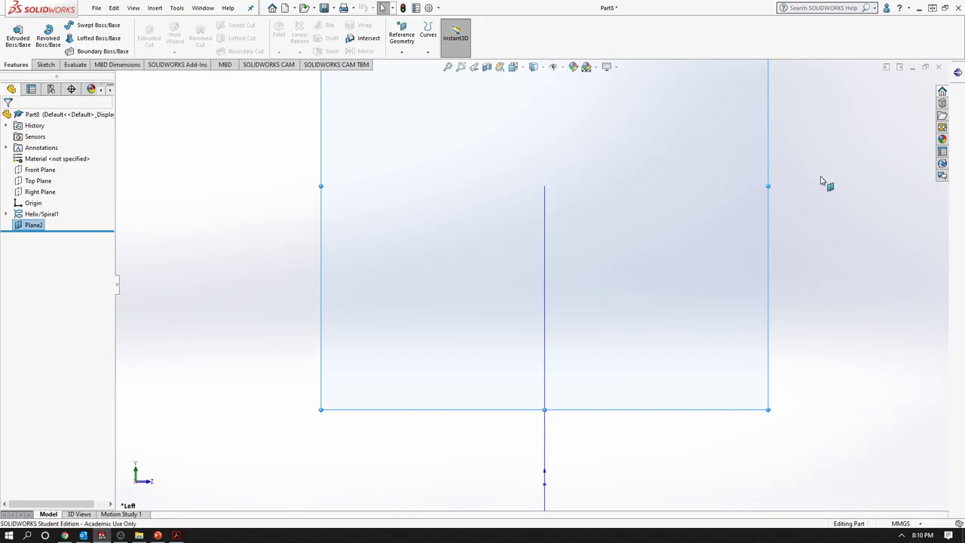
right_click(33, 224)
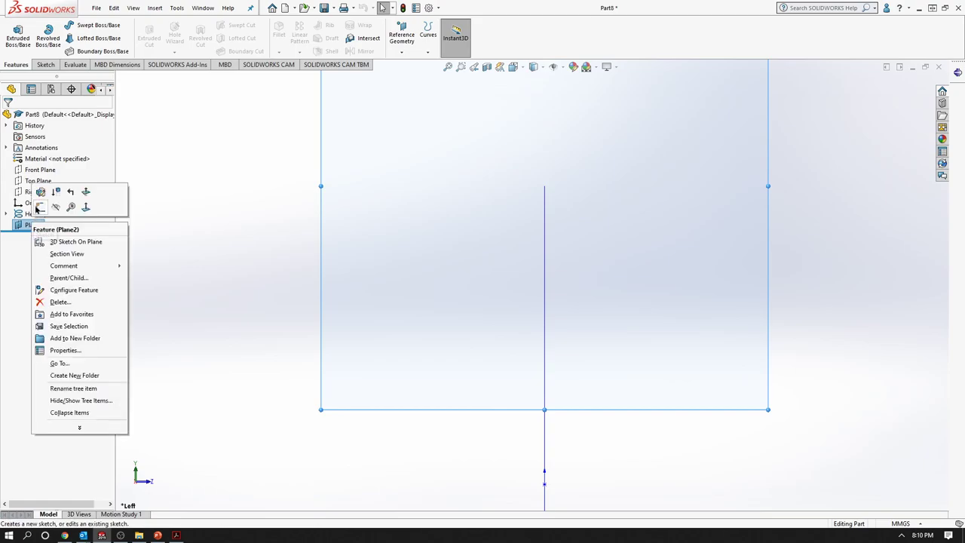
- Start a sketch on Plane2 and draw a small center rectangle at the origin
click(38, 208)
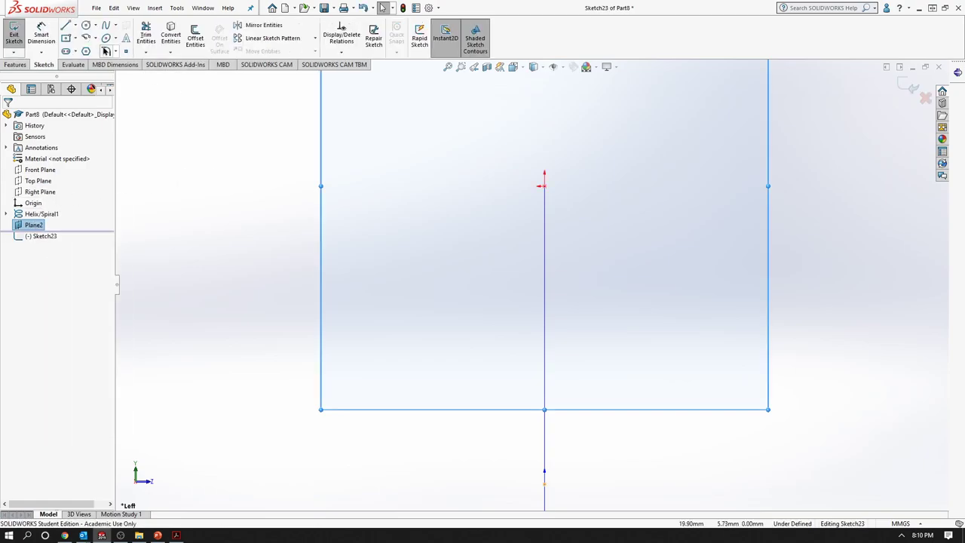
click(66, 40)
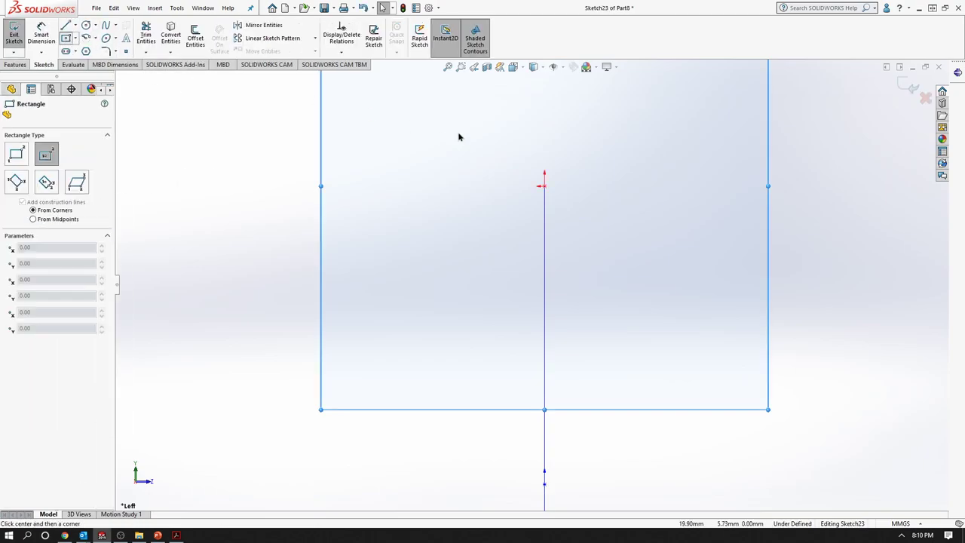
click(544, 186)
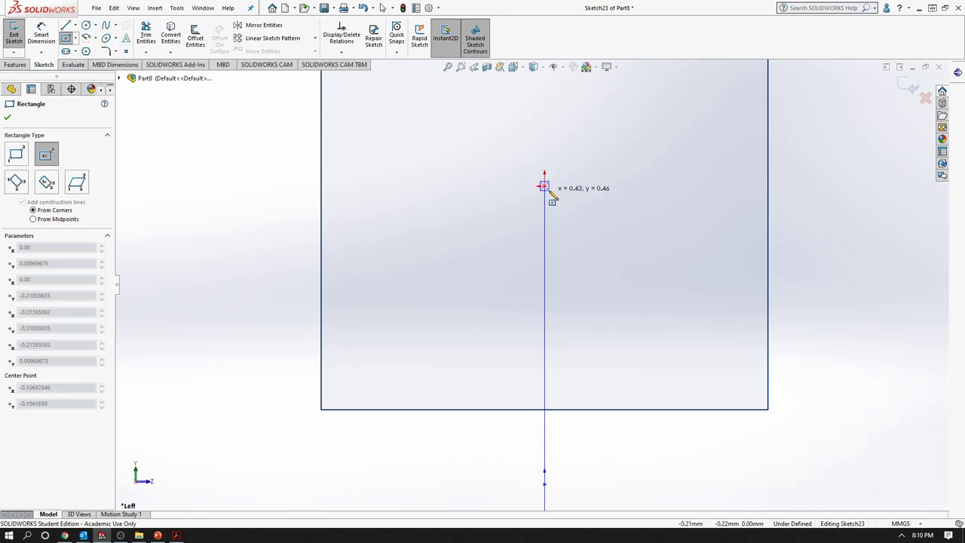
click(550, 195)
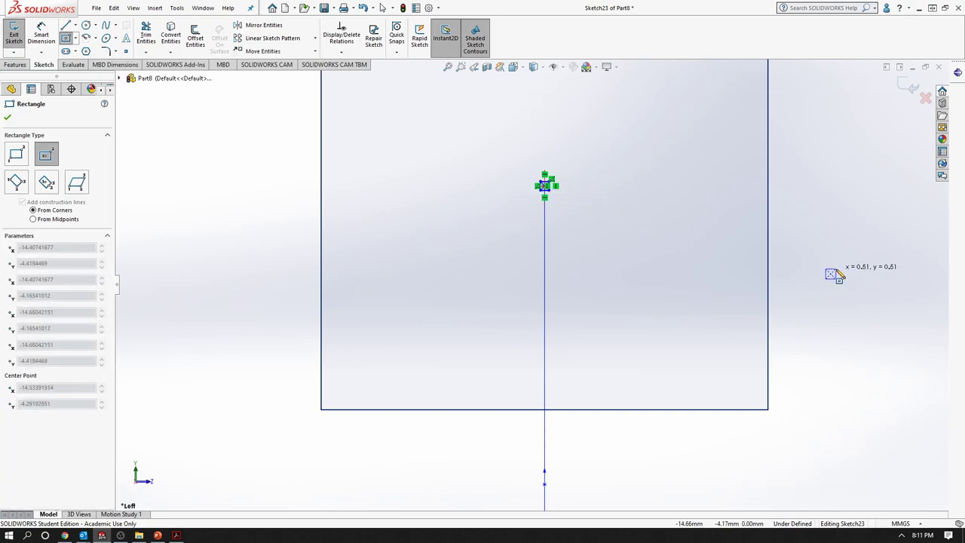
key(Escape)
- Relate the square profile to the spiral's end and exit Sketch23
mouse_move(836, 271)
middle_down()
mouse_move(779, 297)
mouse_move(641, 273)
middle_up()
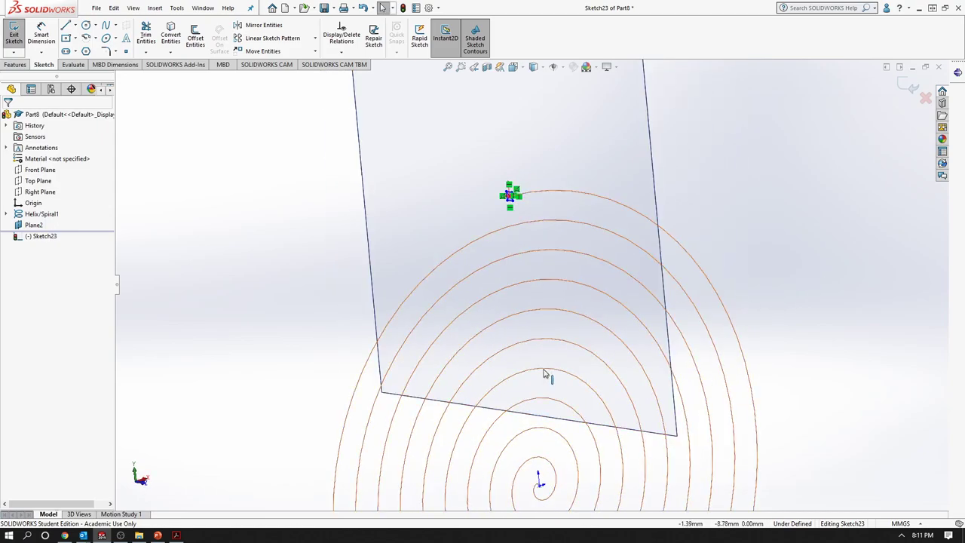
click(544, 371)
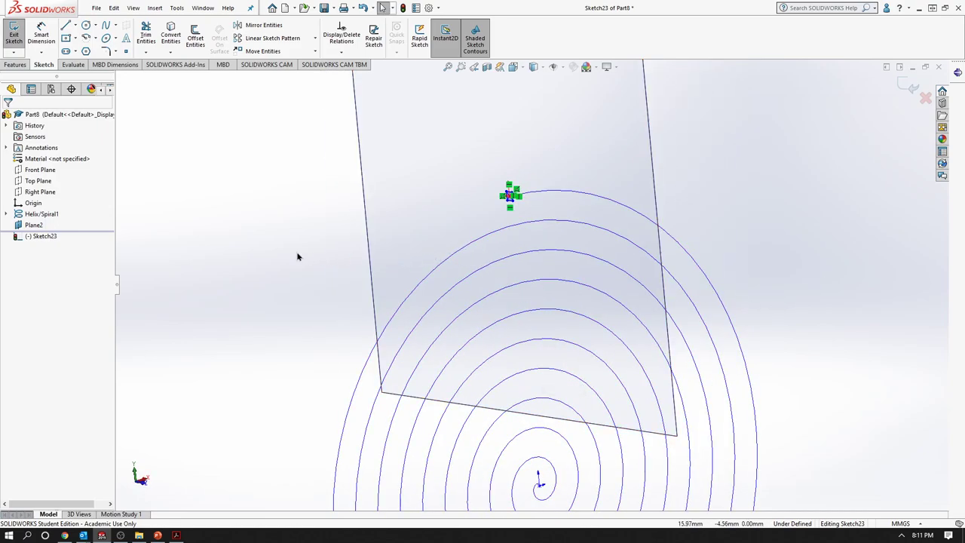
scroll(500, 207, down, 2)
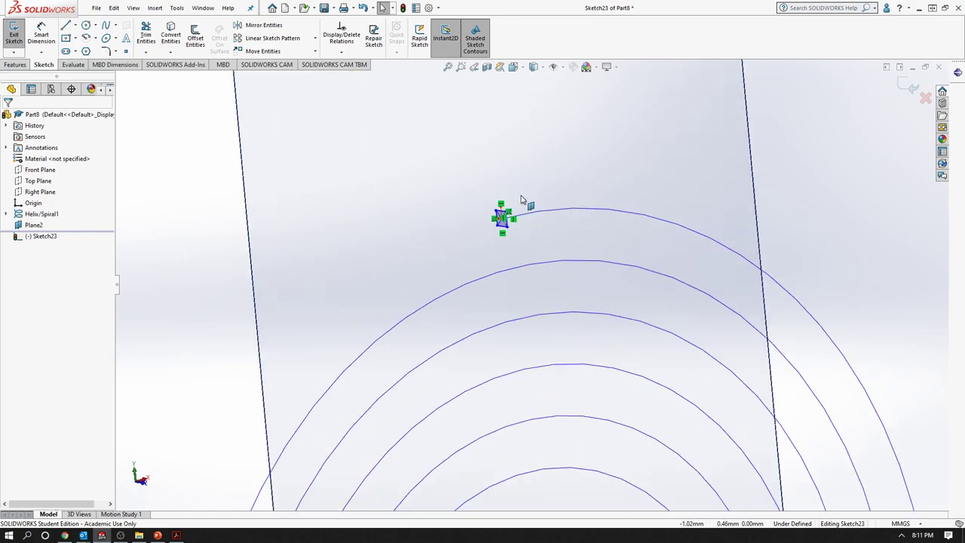
scroll(500, 207, down, 2)
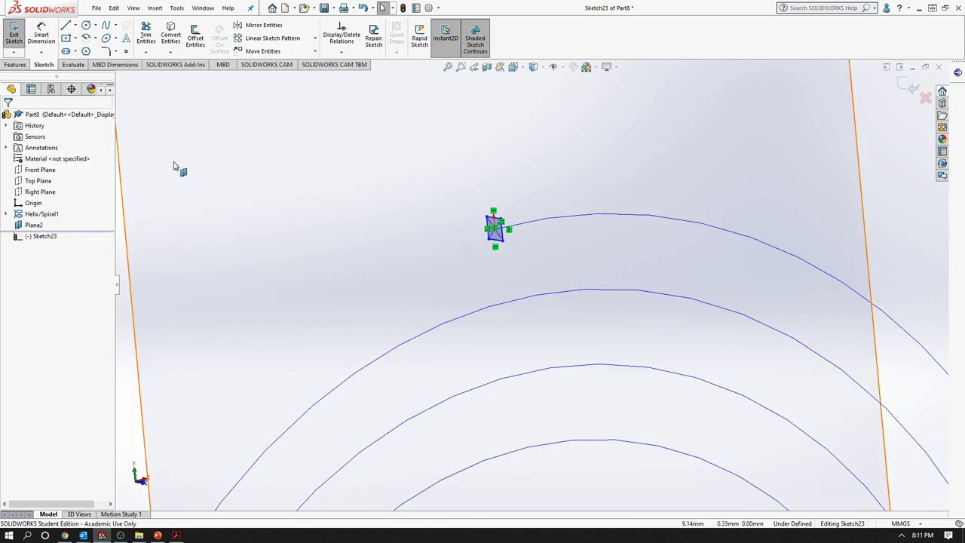
click(896, 85)
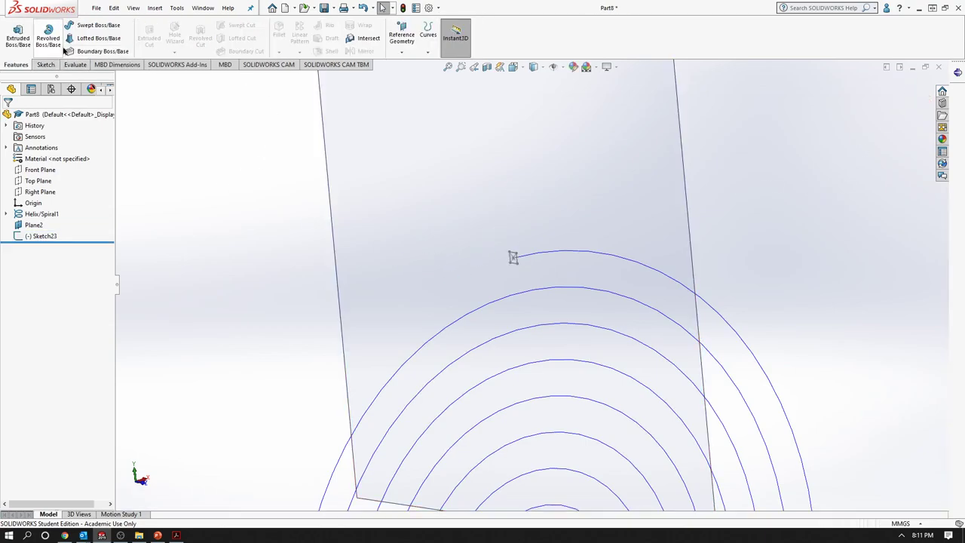
- Sweep the Sketch23 square along Helix/Spiral1 to create the Sweep4 solid coil
click(93, 26)
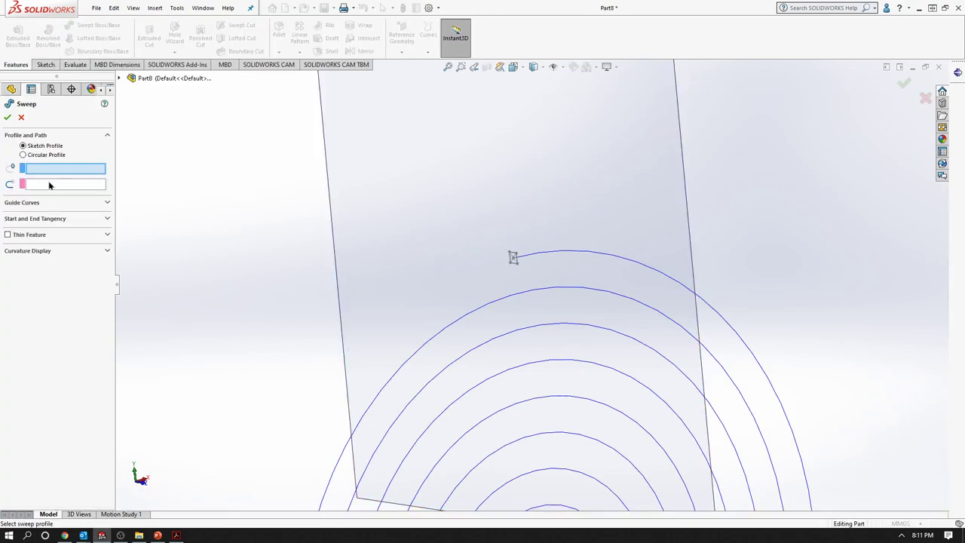
click(513, 258)
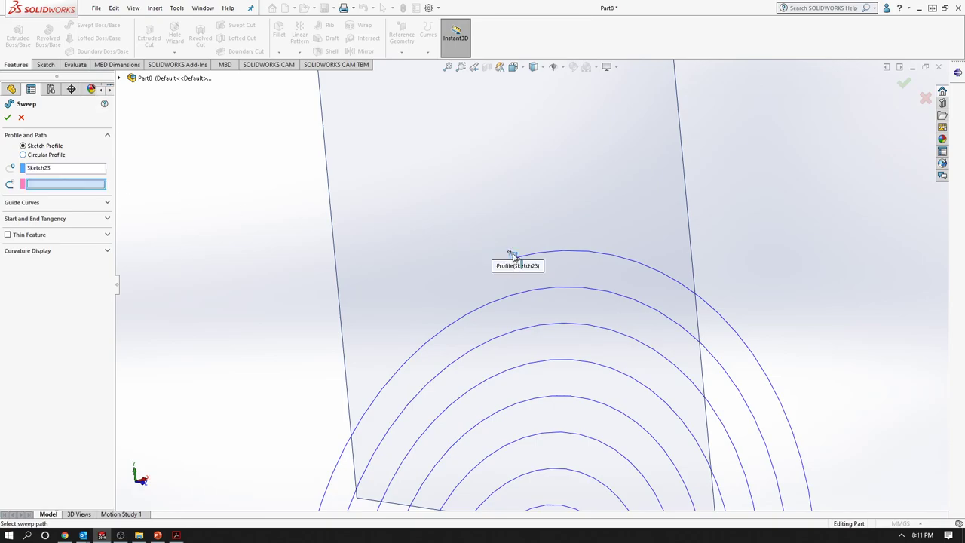
click(583, 251)
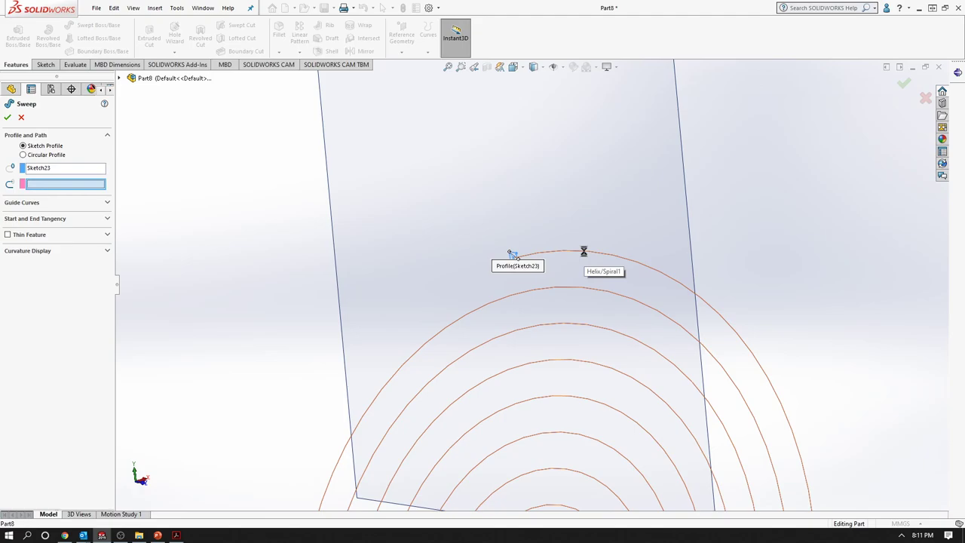
middle_drag(742, 188, 686, 199)
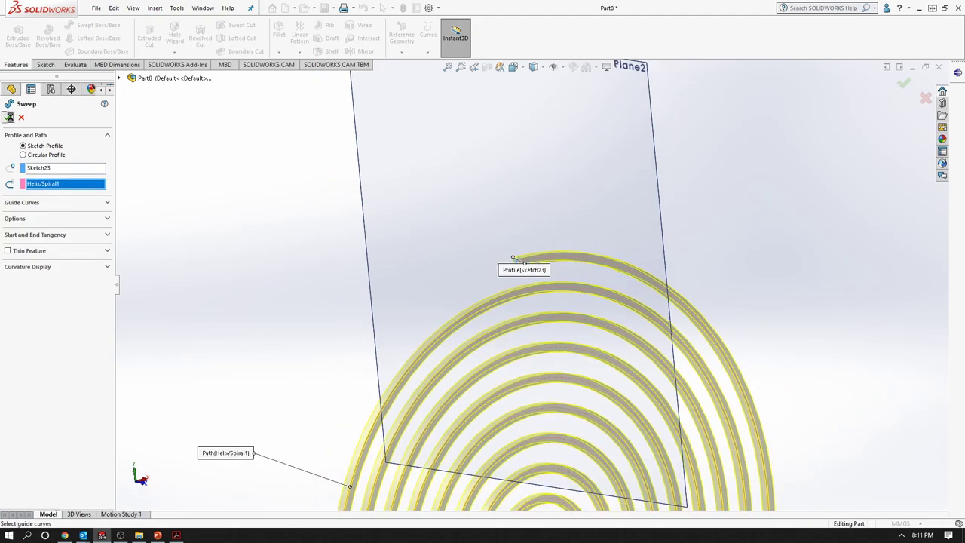
click(8, 117)
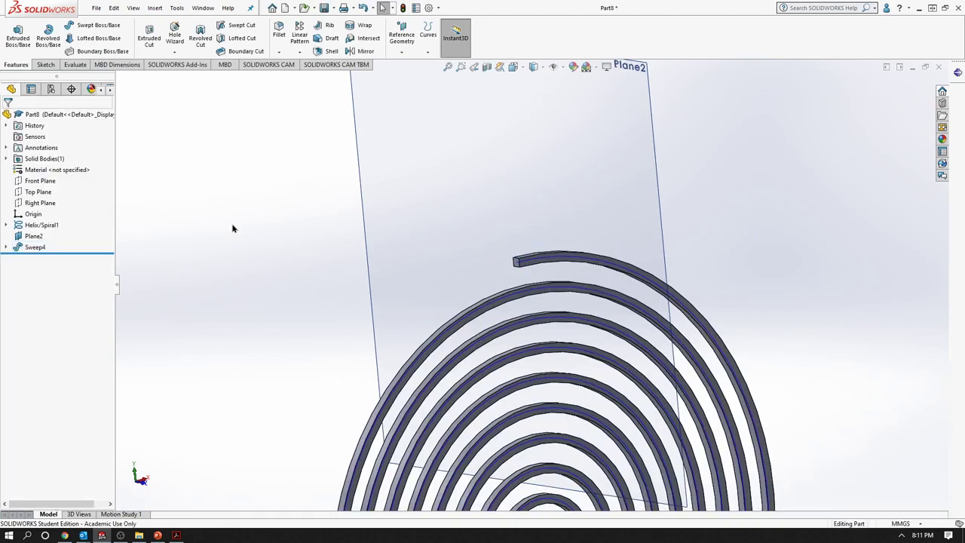
right_click(30, 236)
- Hide Plane2 and turn off the origin display
click(51, 218)
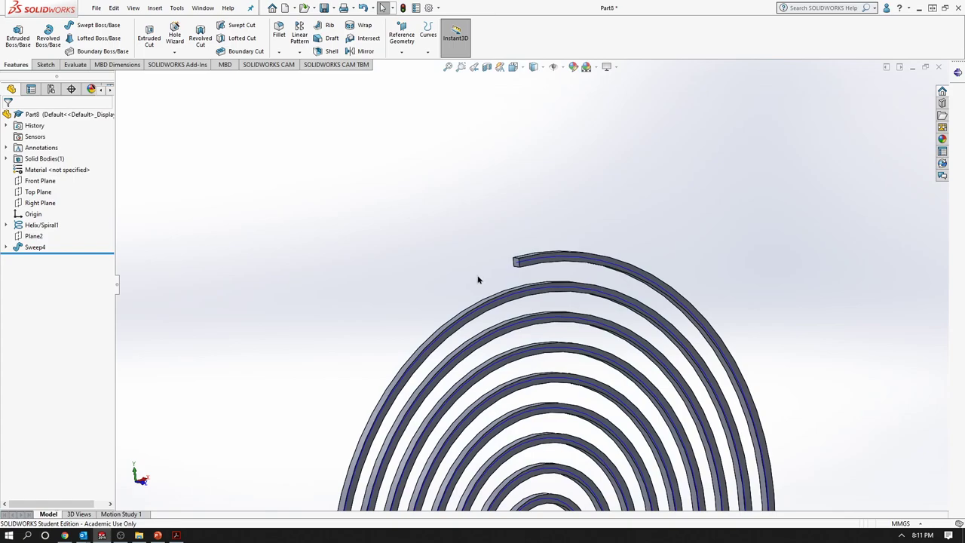
right_click(578, 261)
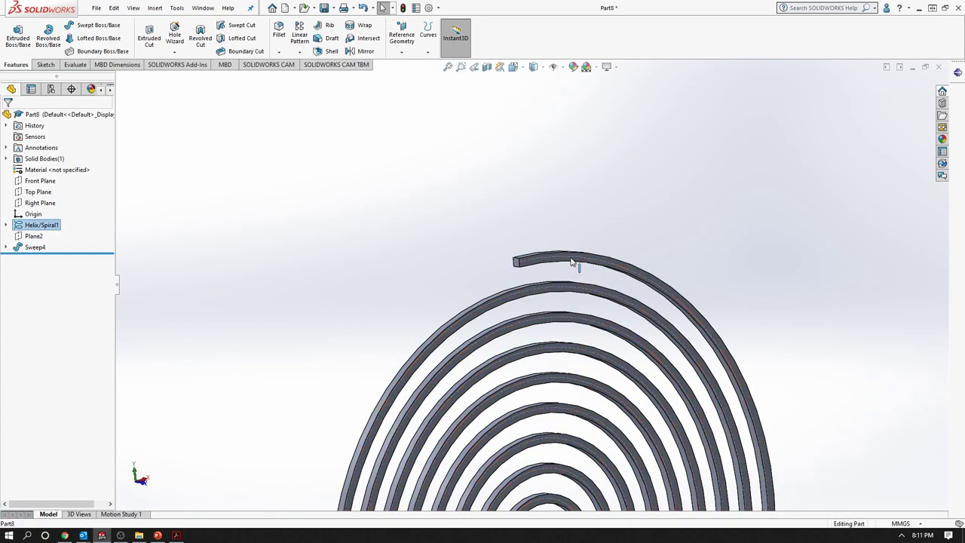
click(595, 242)
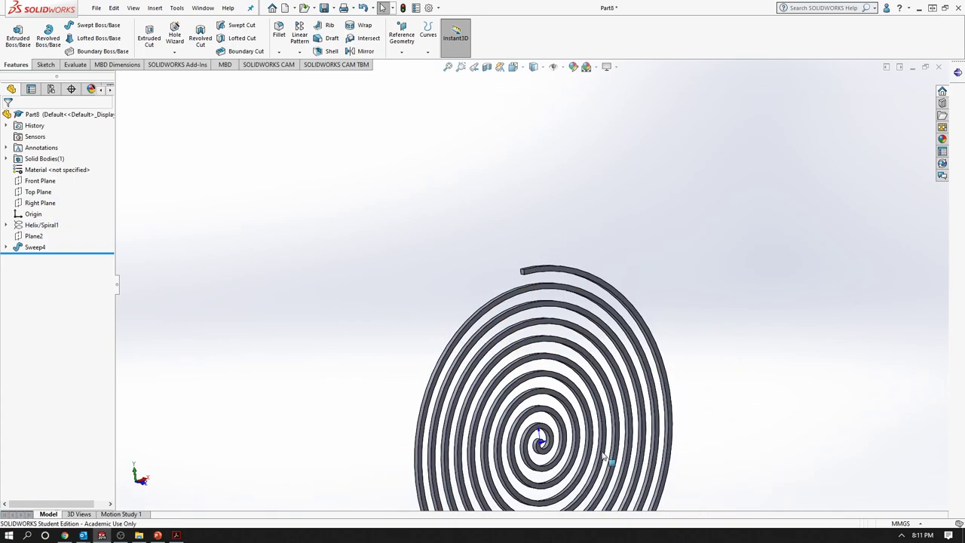
scroll(527, 446, down, 3)
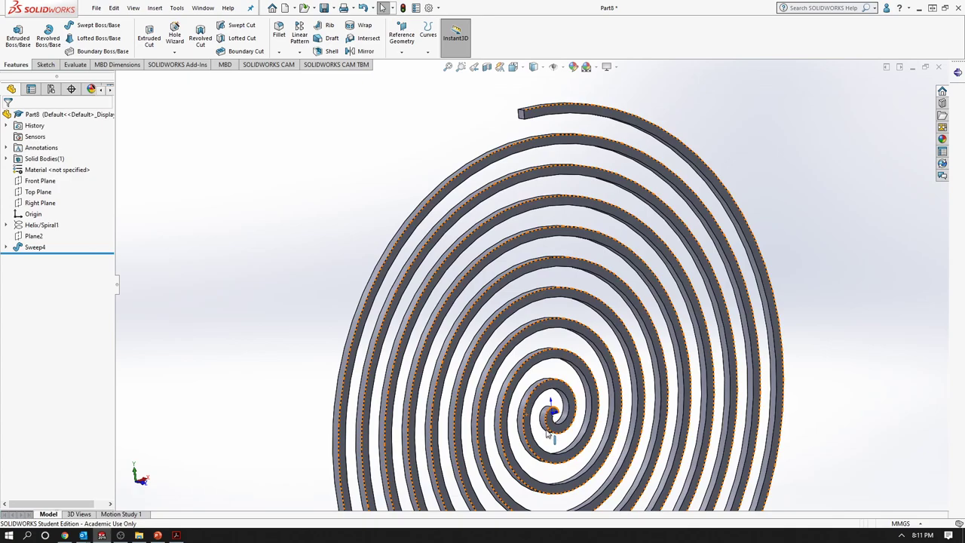
click(563, 68)
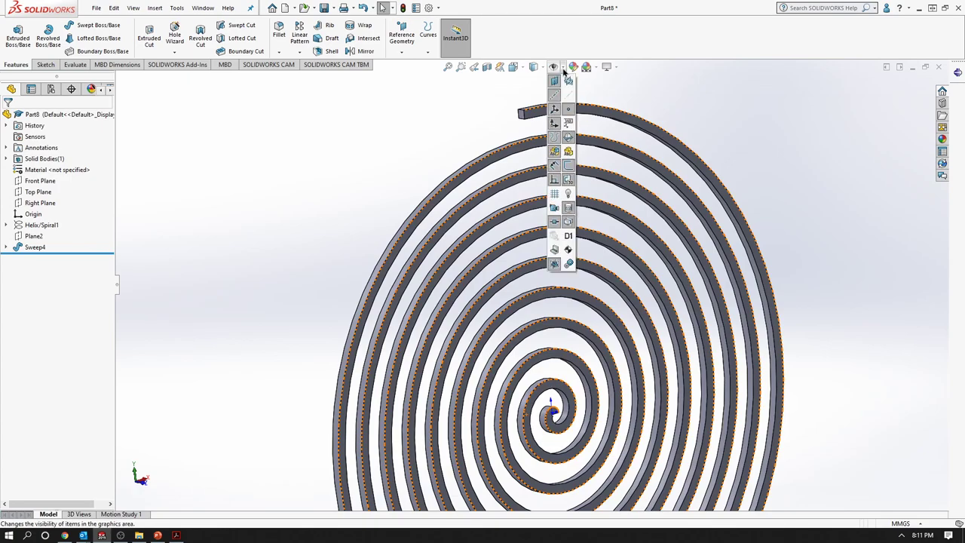
click(555, 125)
scroll(855, 346, up, 3)
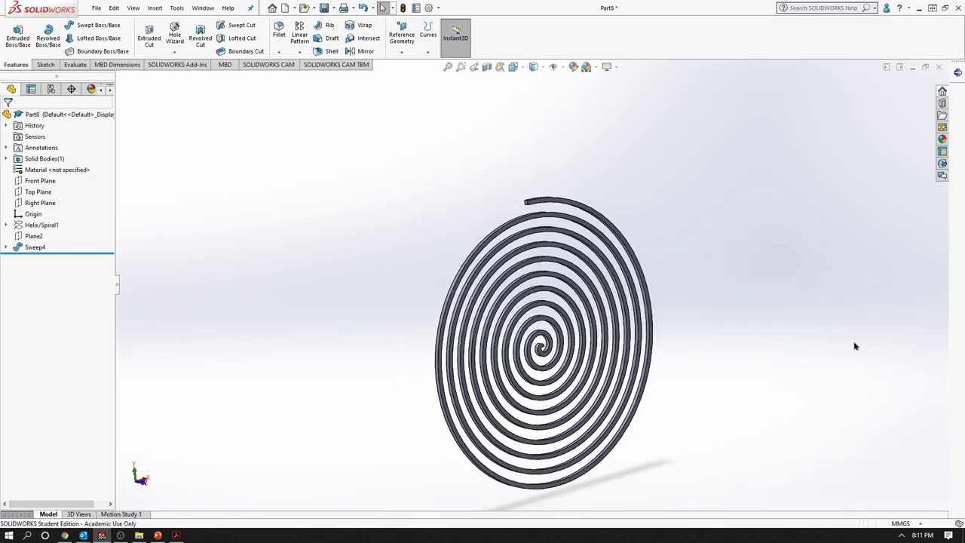
- Orbit the coil and set it to the Isometric view
middle_drag(712, 391, 453, 458)
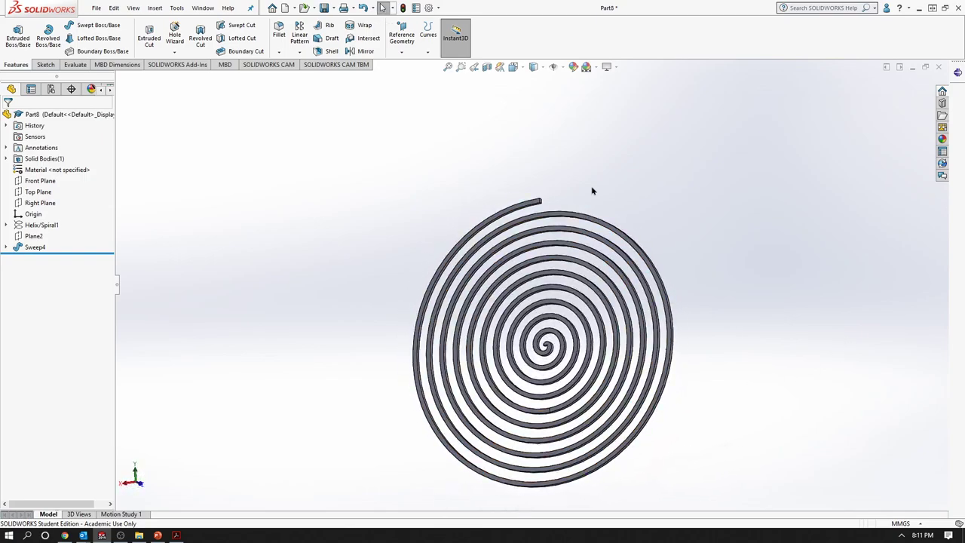
scroll(497, 313, down, 5)
middle_drag(441, 322, 459, 296)
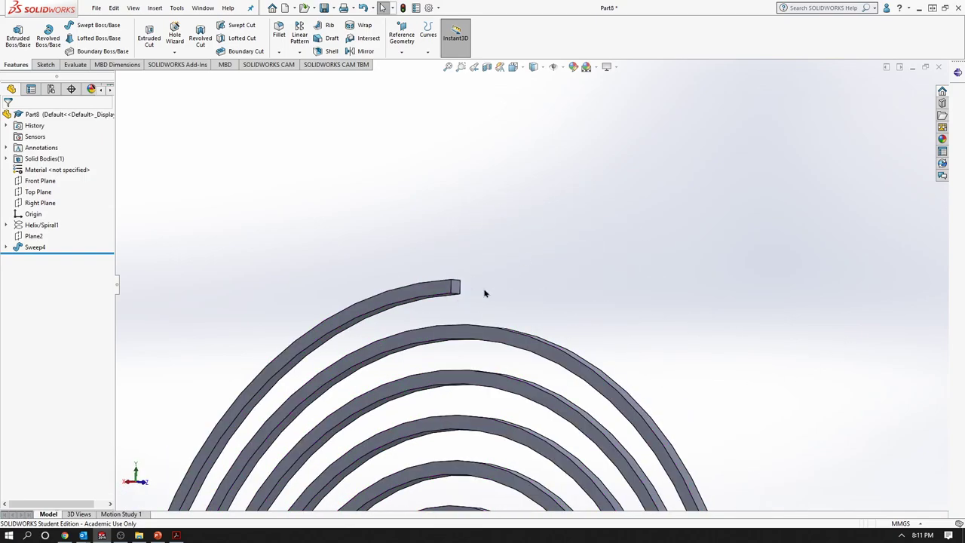
click(523, 69)
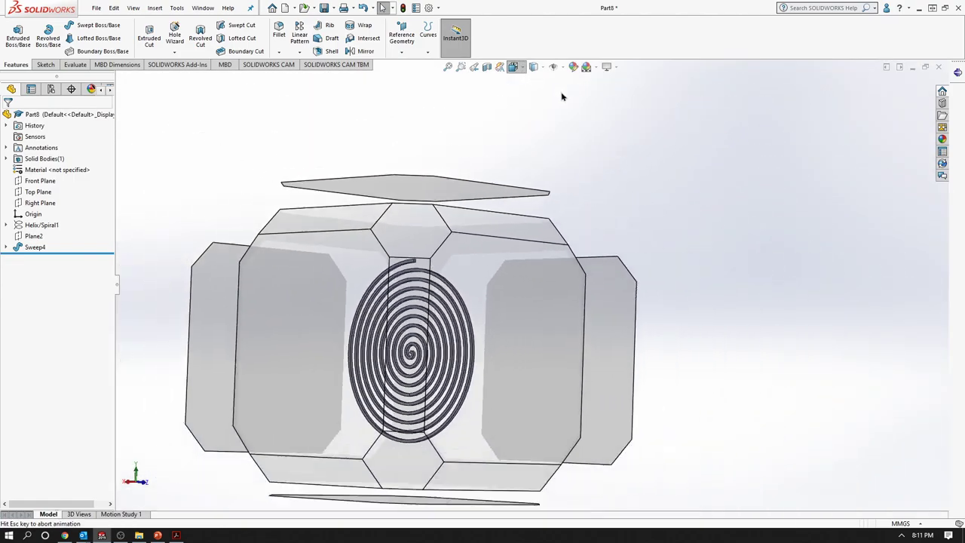
click(569, 95)
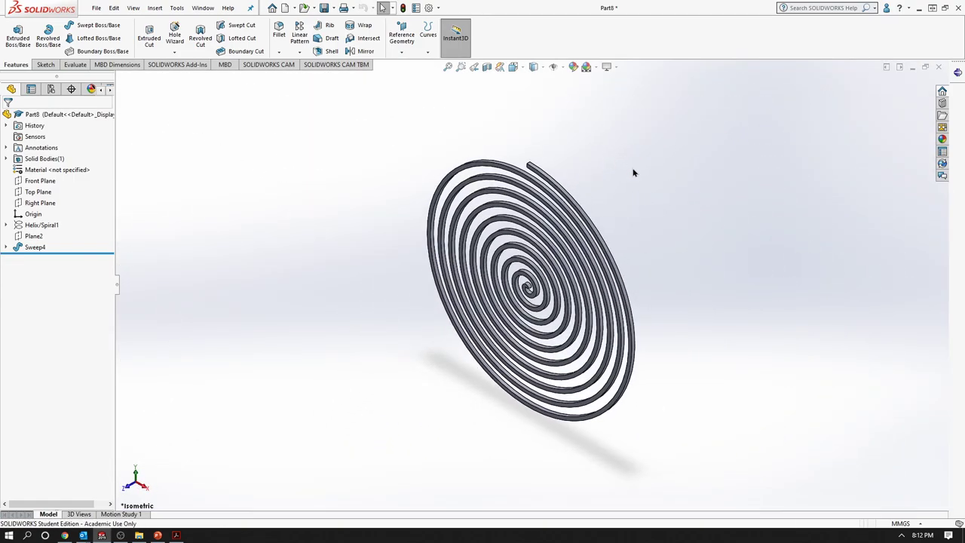